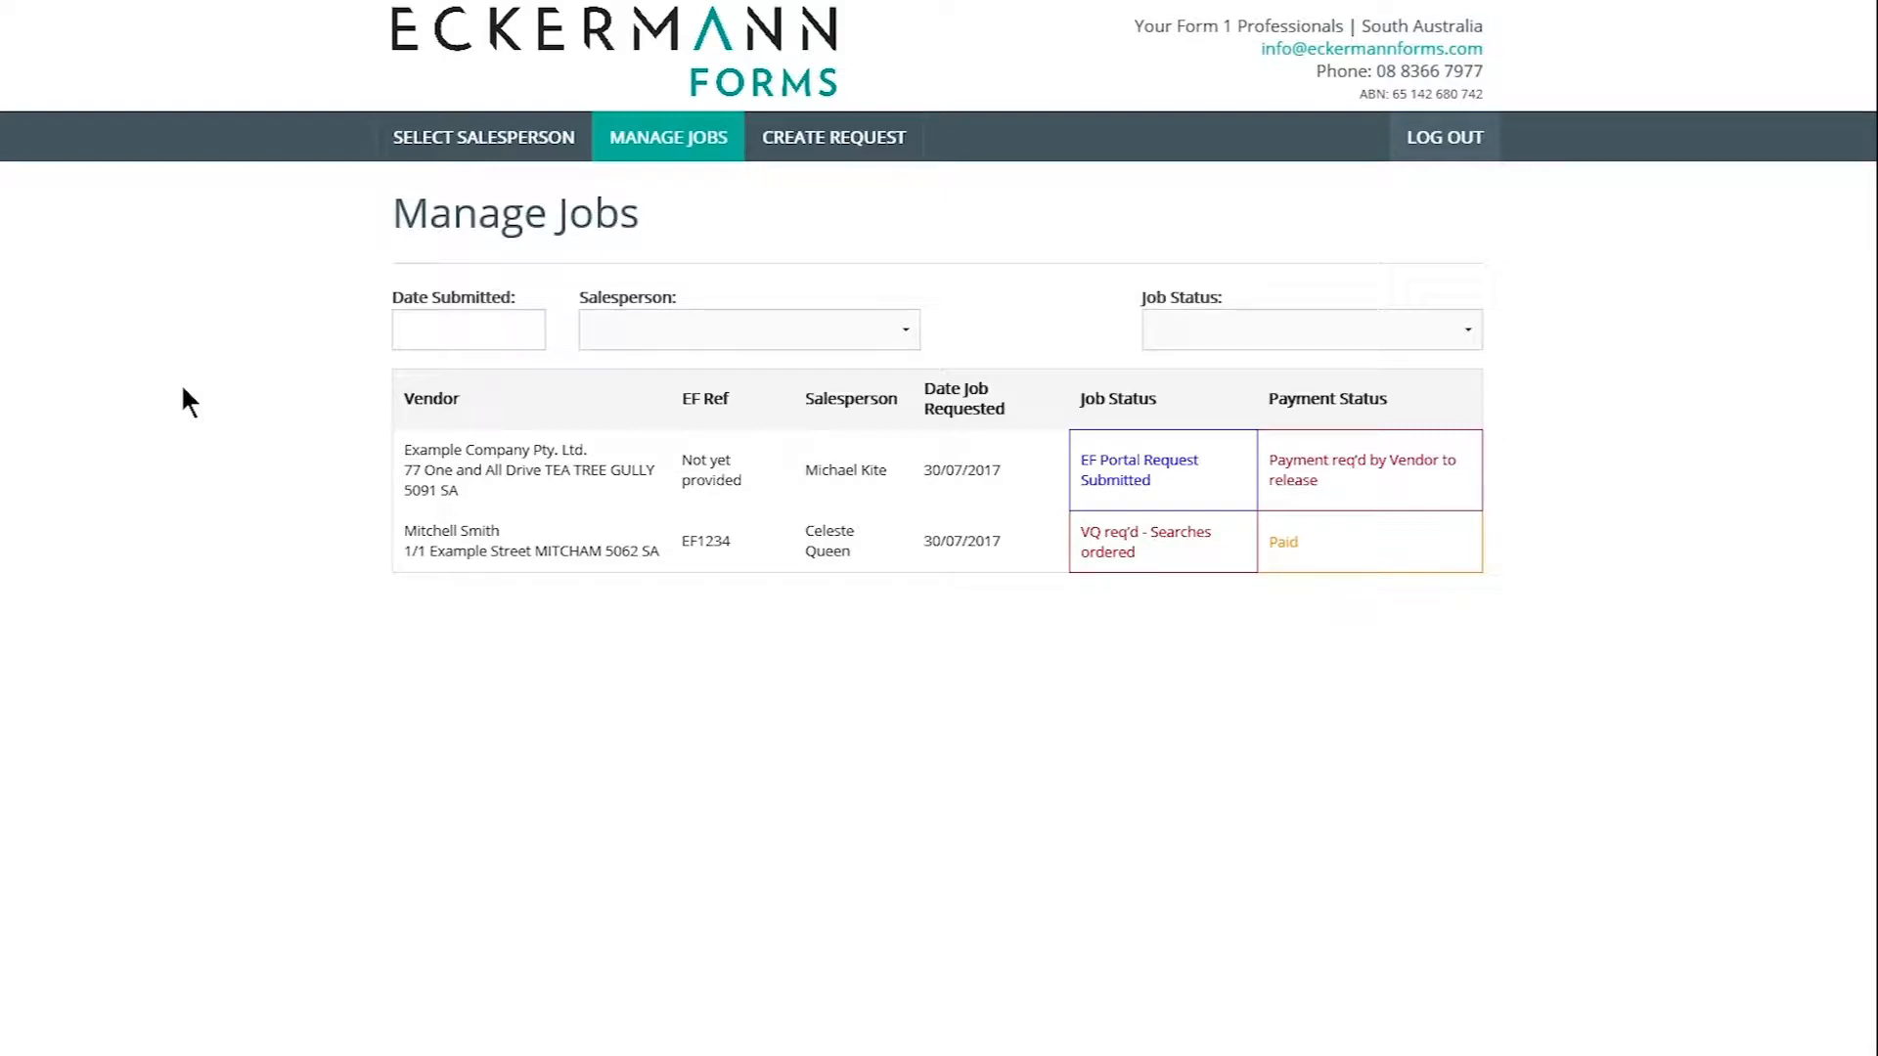
# - Create a new Form 1 request and assign a salesperson from the dropdown
pyautogui.click(751, 340)
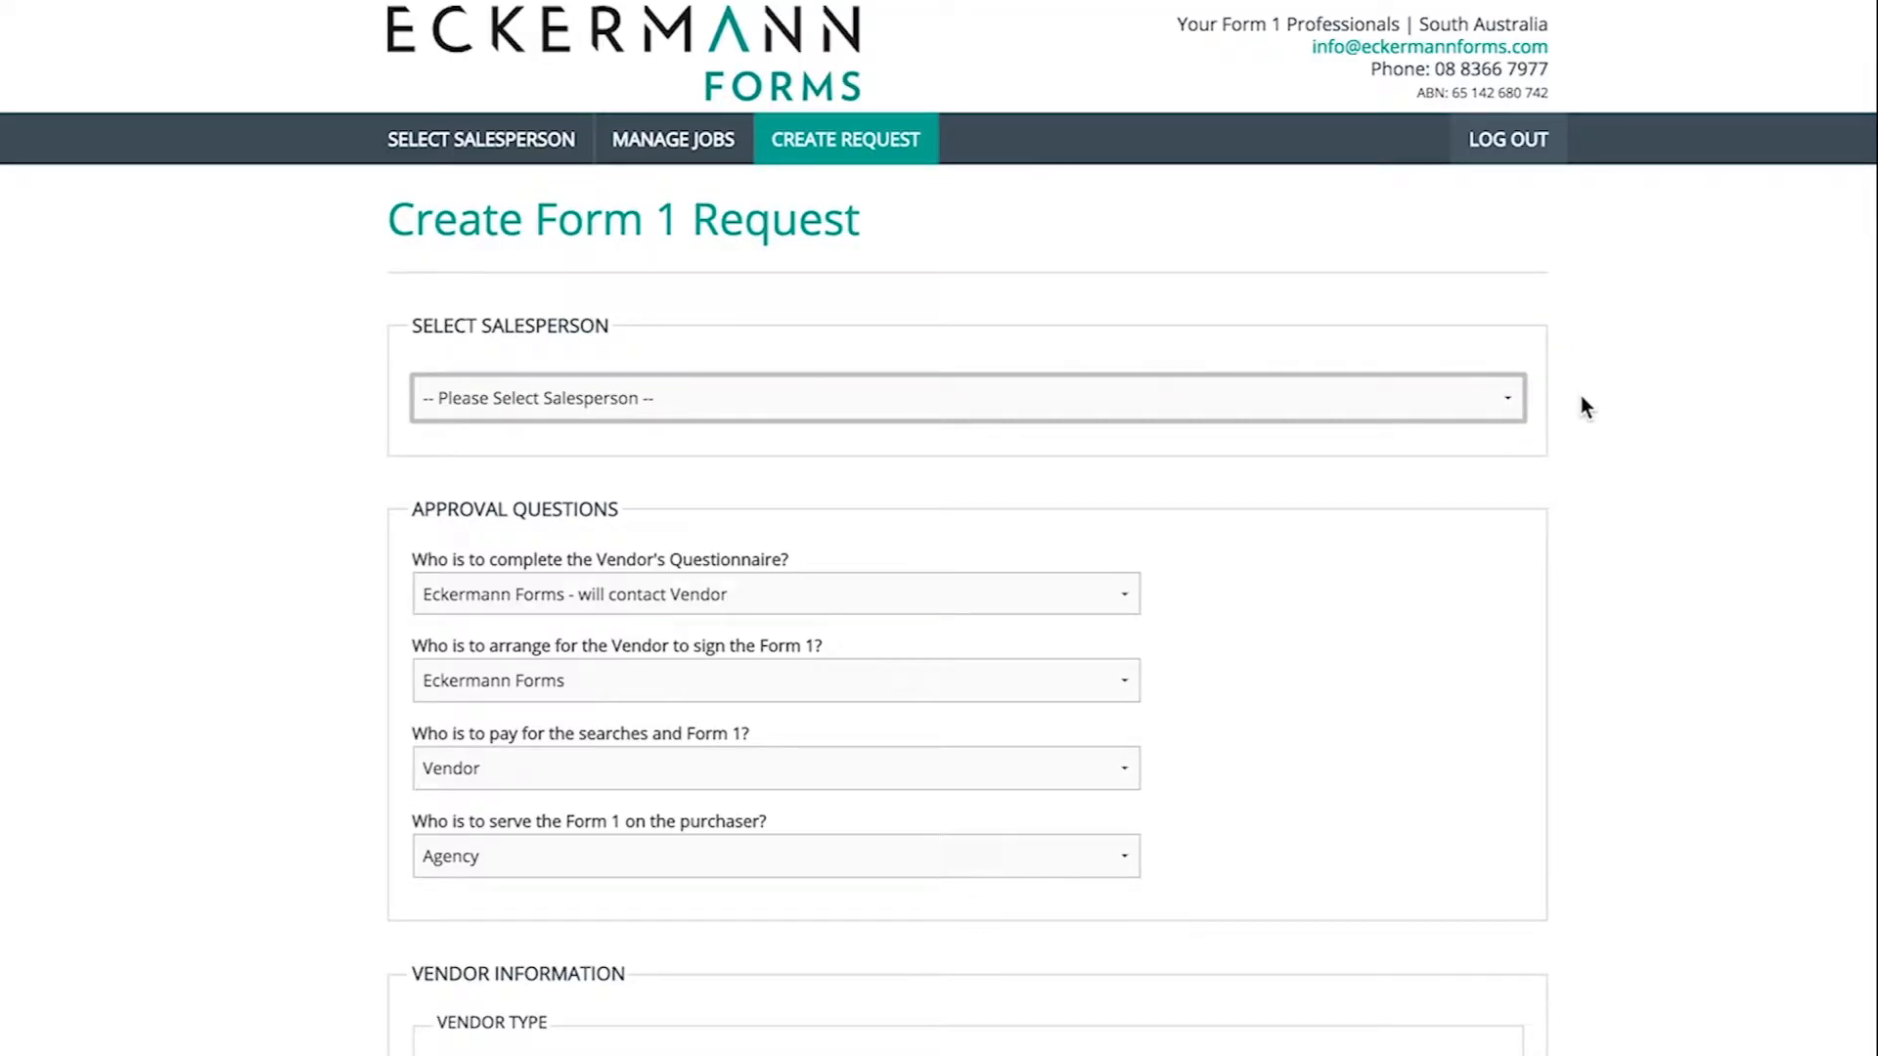
pyautogui.click(1498, 401)
pyautogui.click(1336, 438)
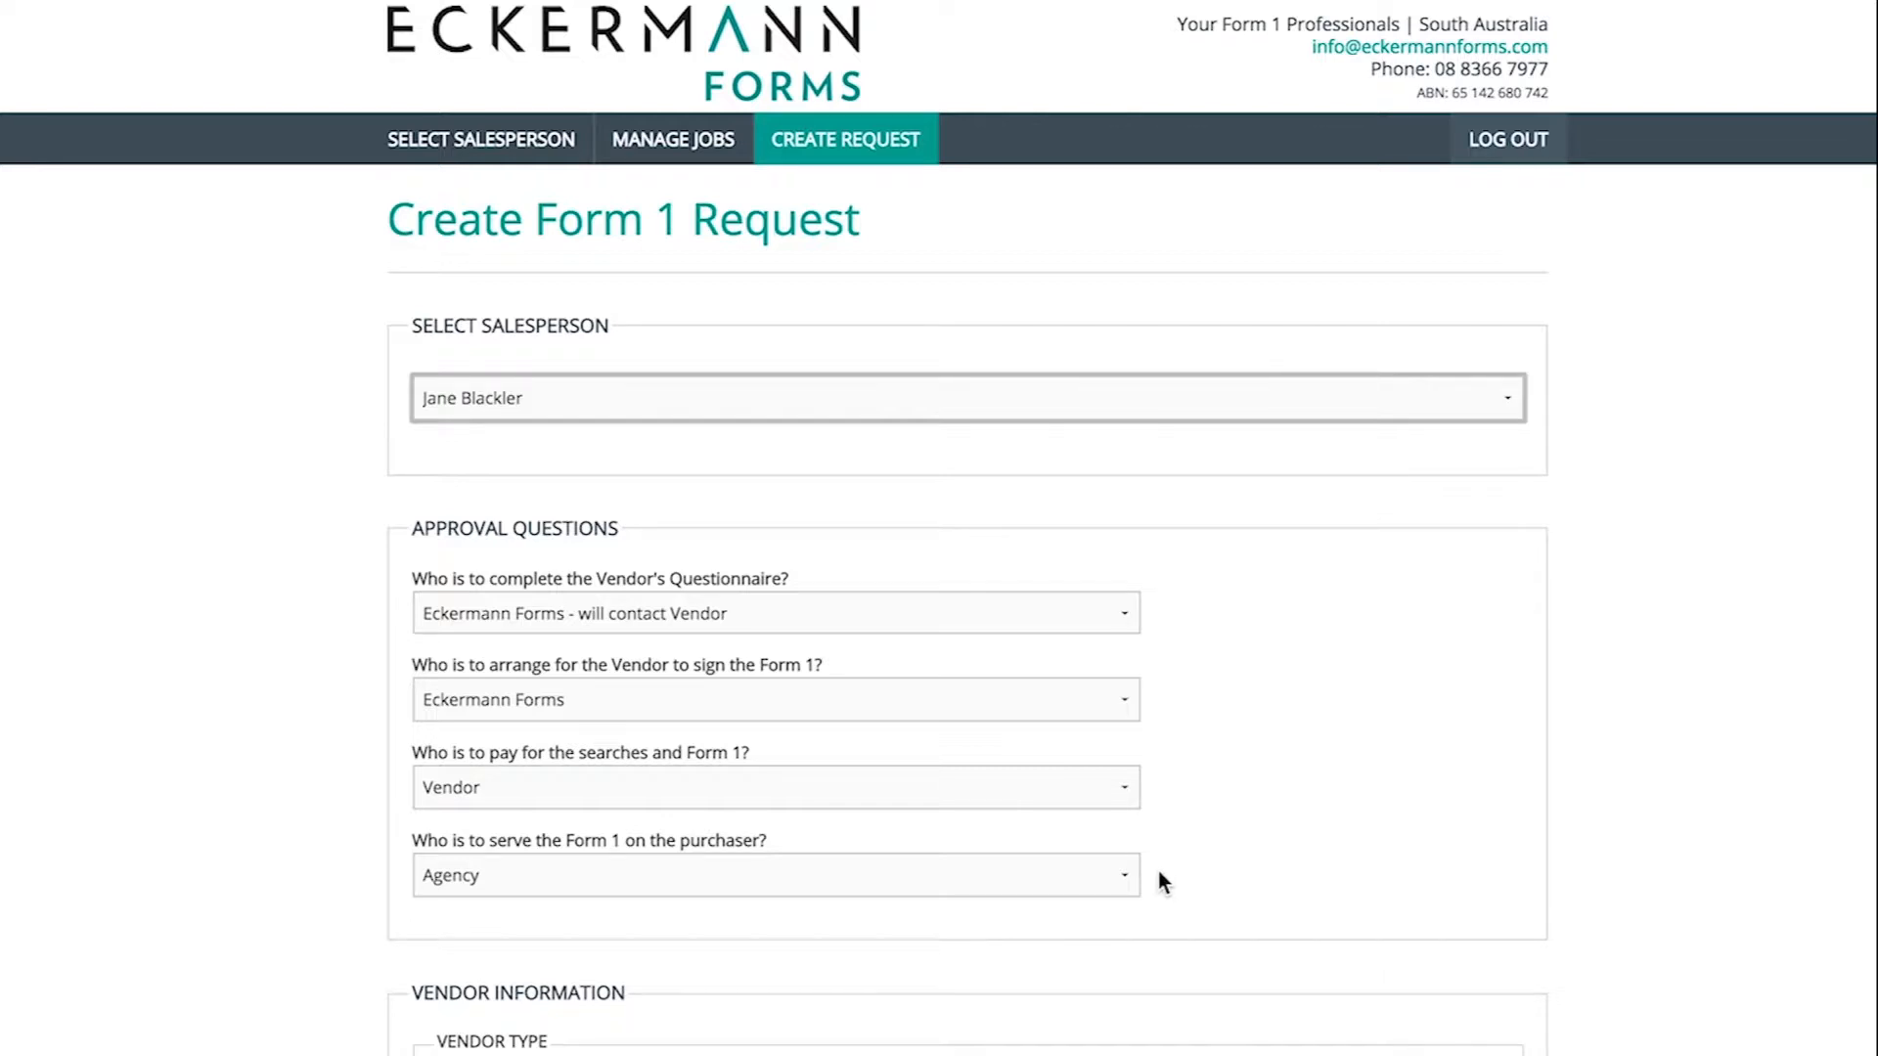
# - Check the four approval answers, keeping Agency serving the Form 1 and Vendor paying
pyautogui.click(1125, 871)
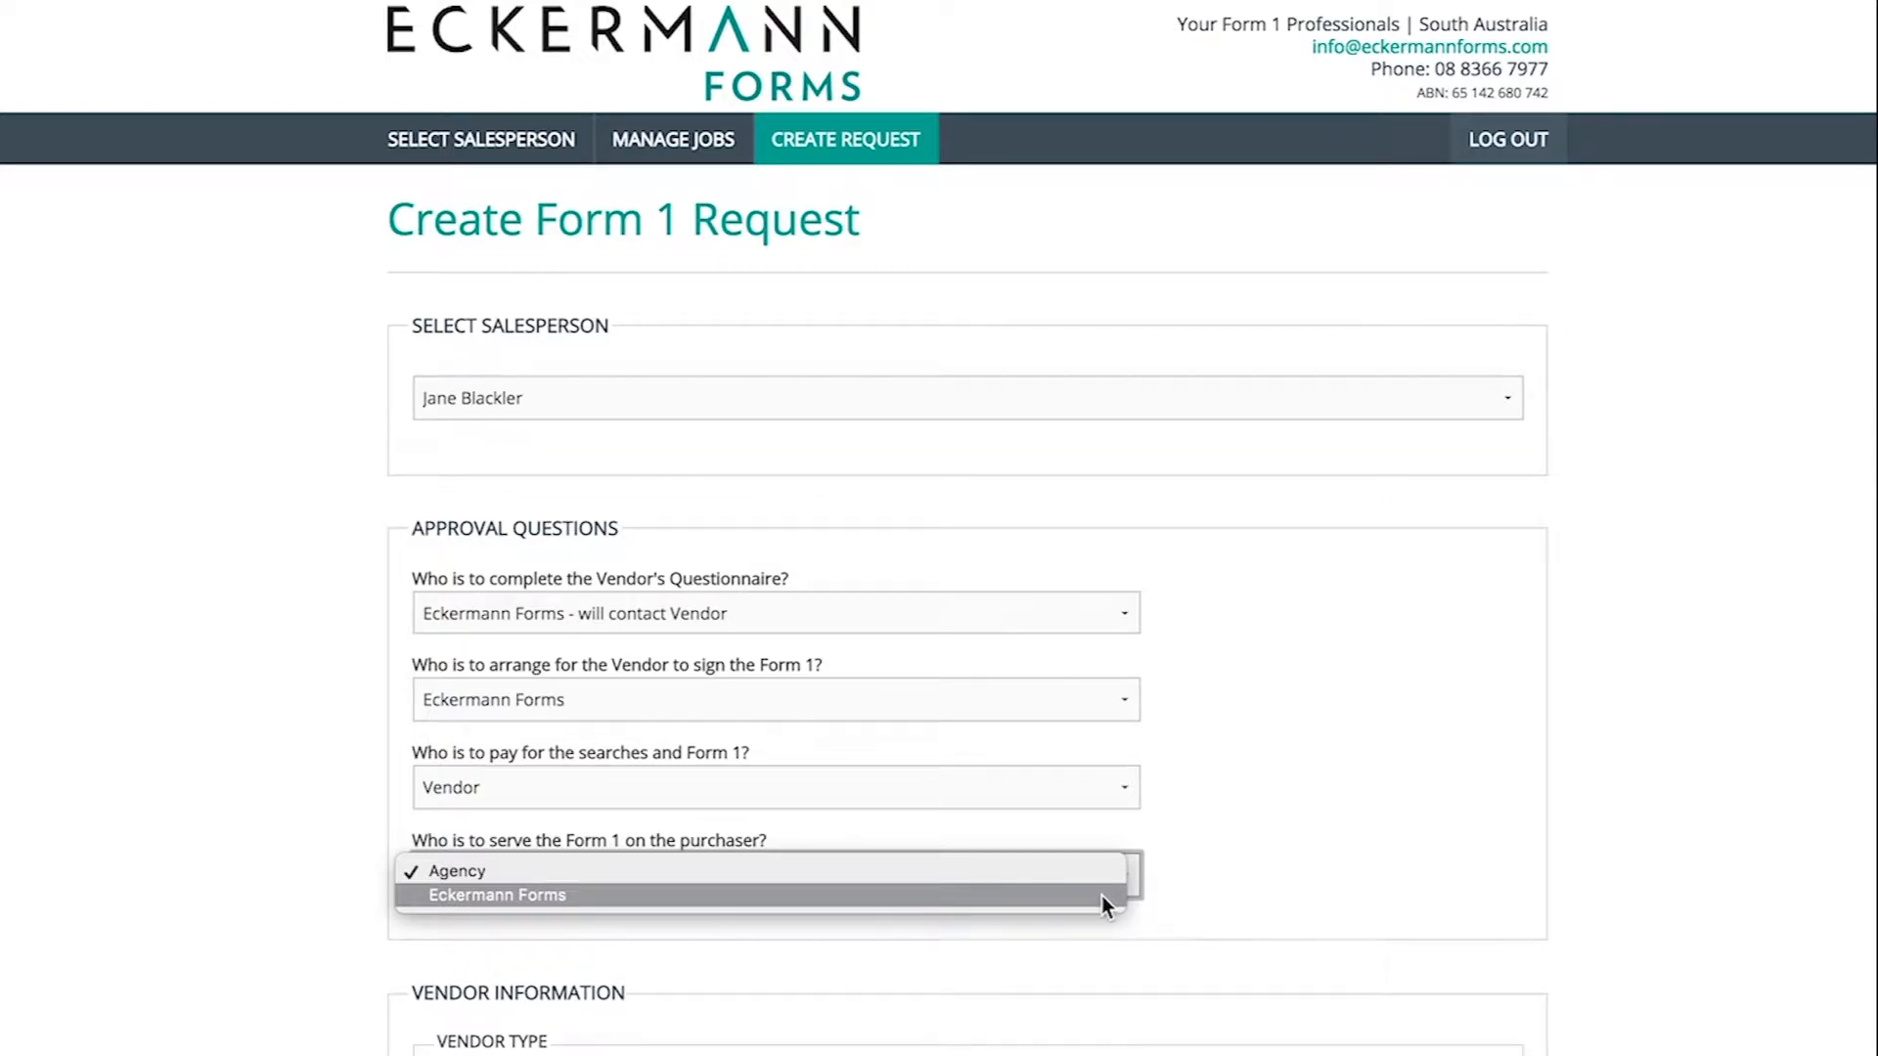
pyautogui.click(1172, 880)
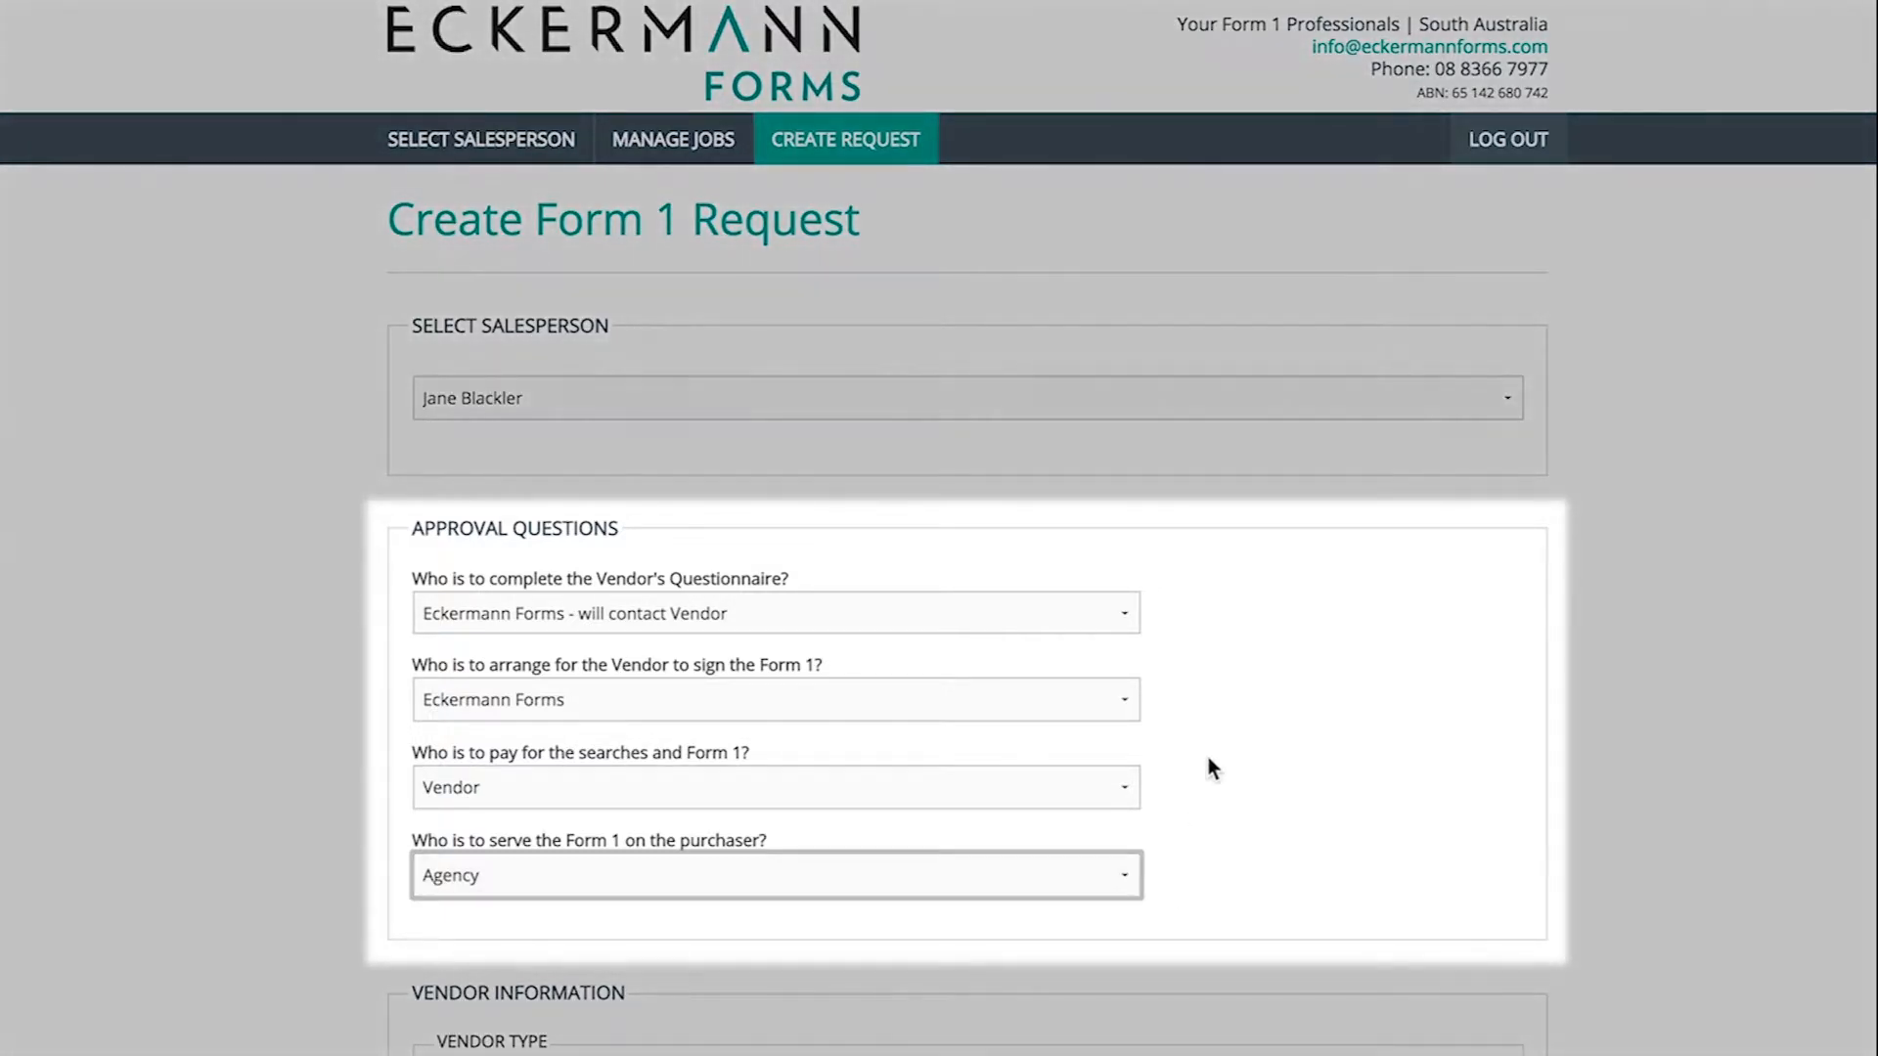
pyautogui.click(1130, 604)
pyautogui.click(1122, 691)
pyautogui.click(1122, 696)
pyautogui.click(1123, 783)
pyautogui.click(1123, 782)
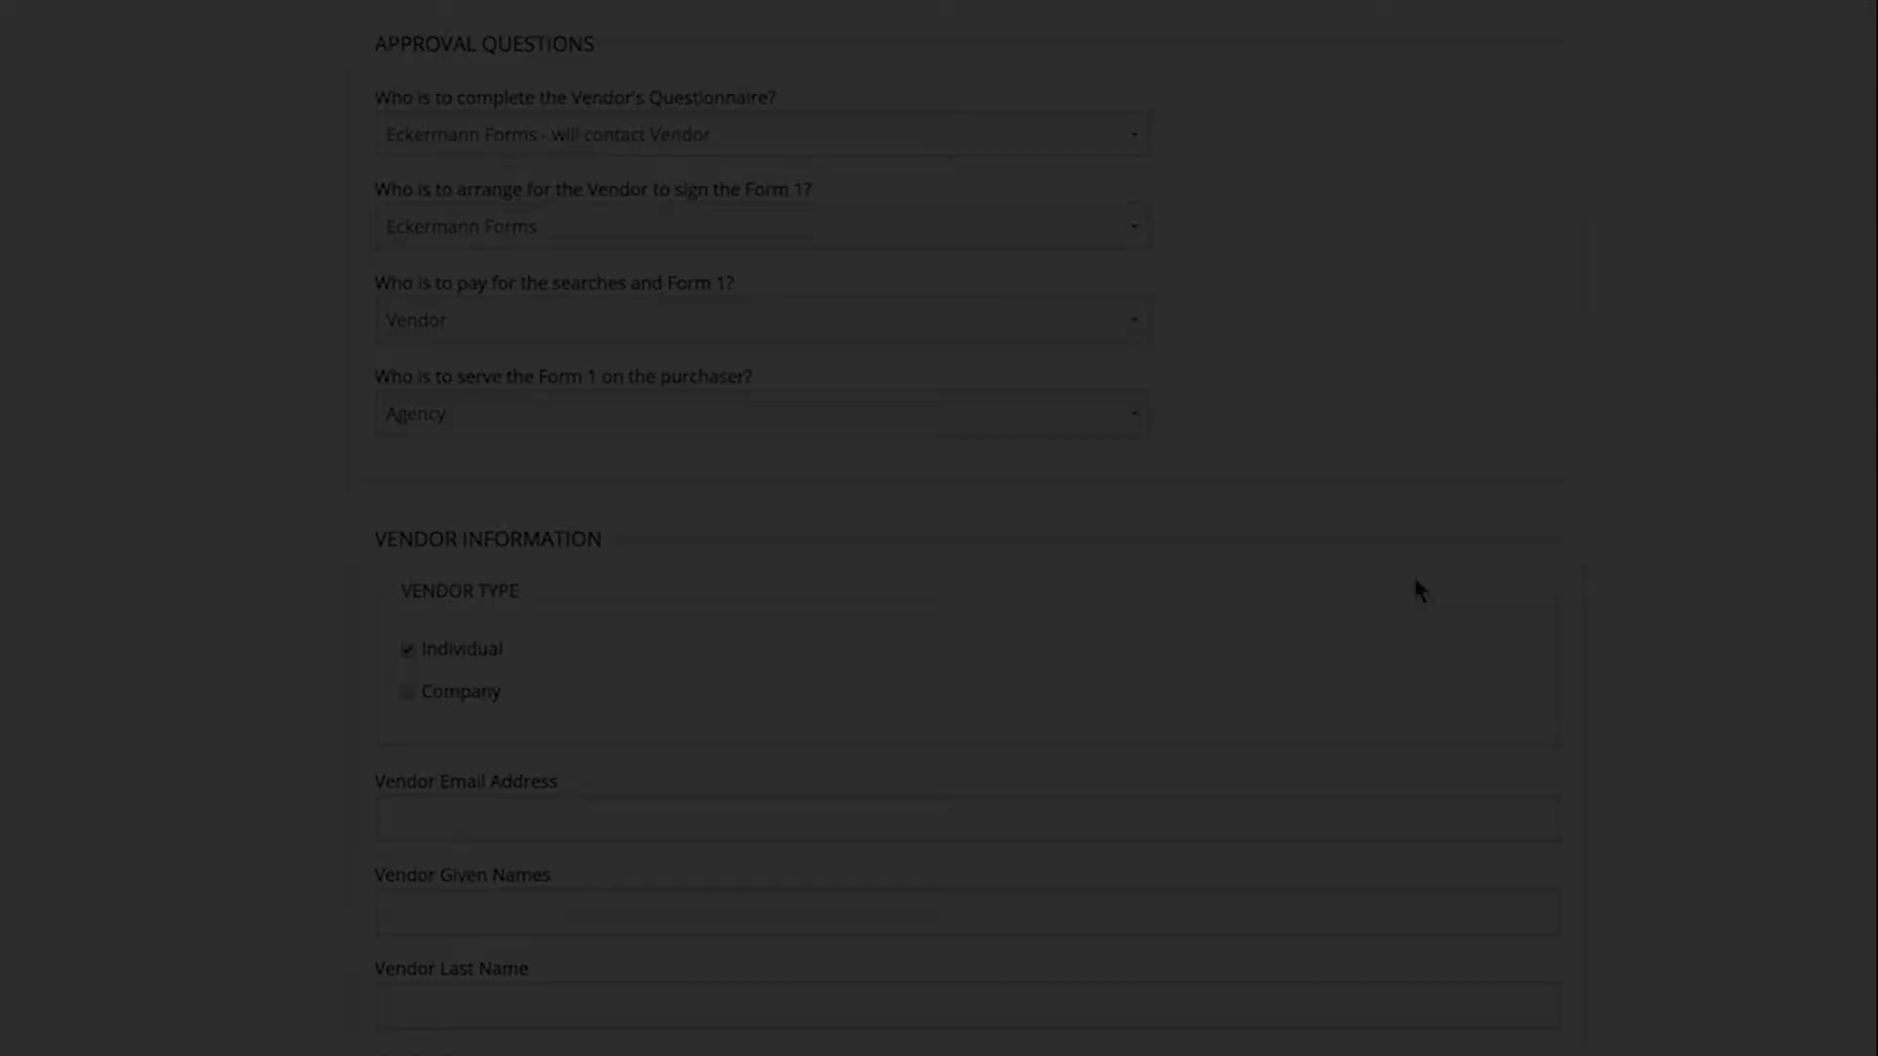
# - Enter the vendor's email address, given and last names, and contact number
pyautogui.scroll(-4, 1417, 590)
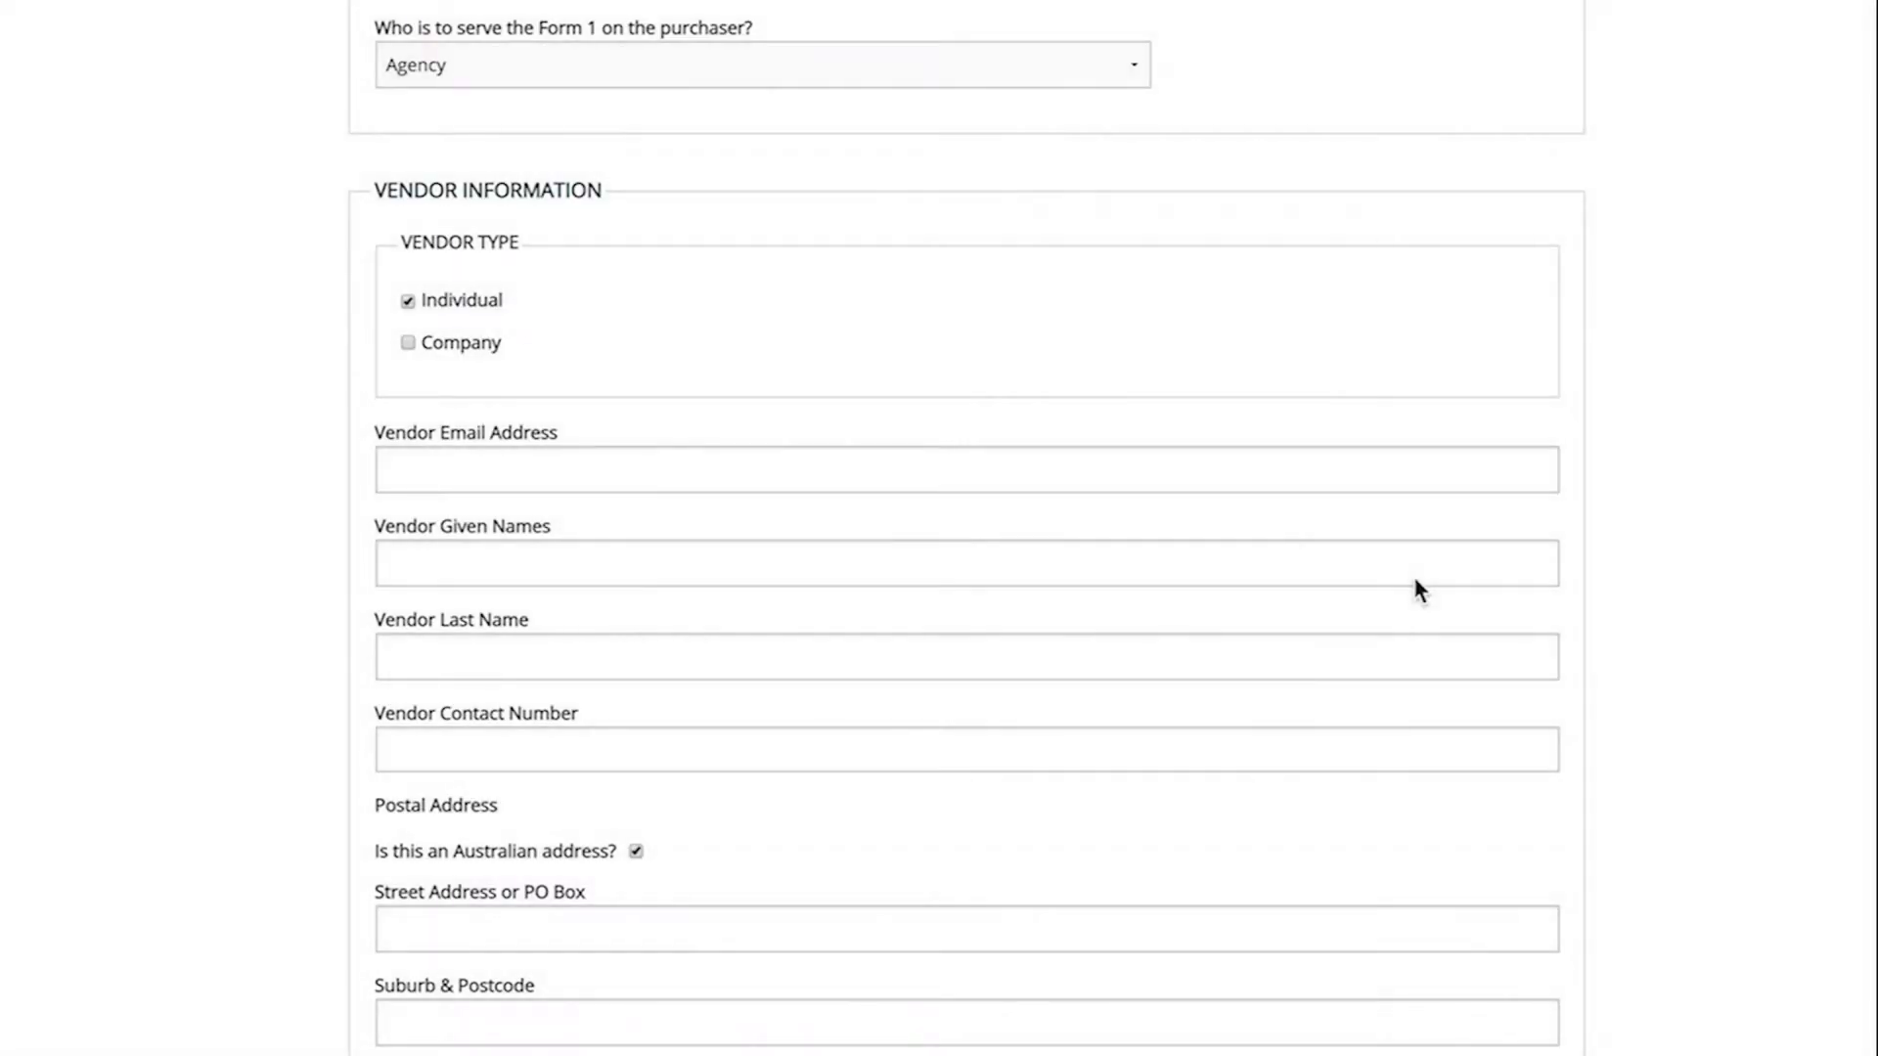
pyautogui.click(1228, 471)
pyautogui.press('Tab')
pyautogui.press('Tab')
pyautogui.press('Tab')
# - Enter the vendor's street address and suburb, then add and remove an additional contact section
pyautogui.press('Tab')
pyautogui.press('Tab')
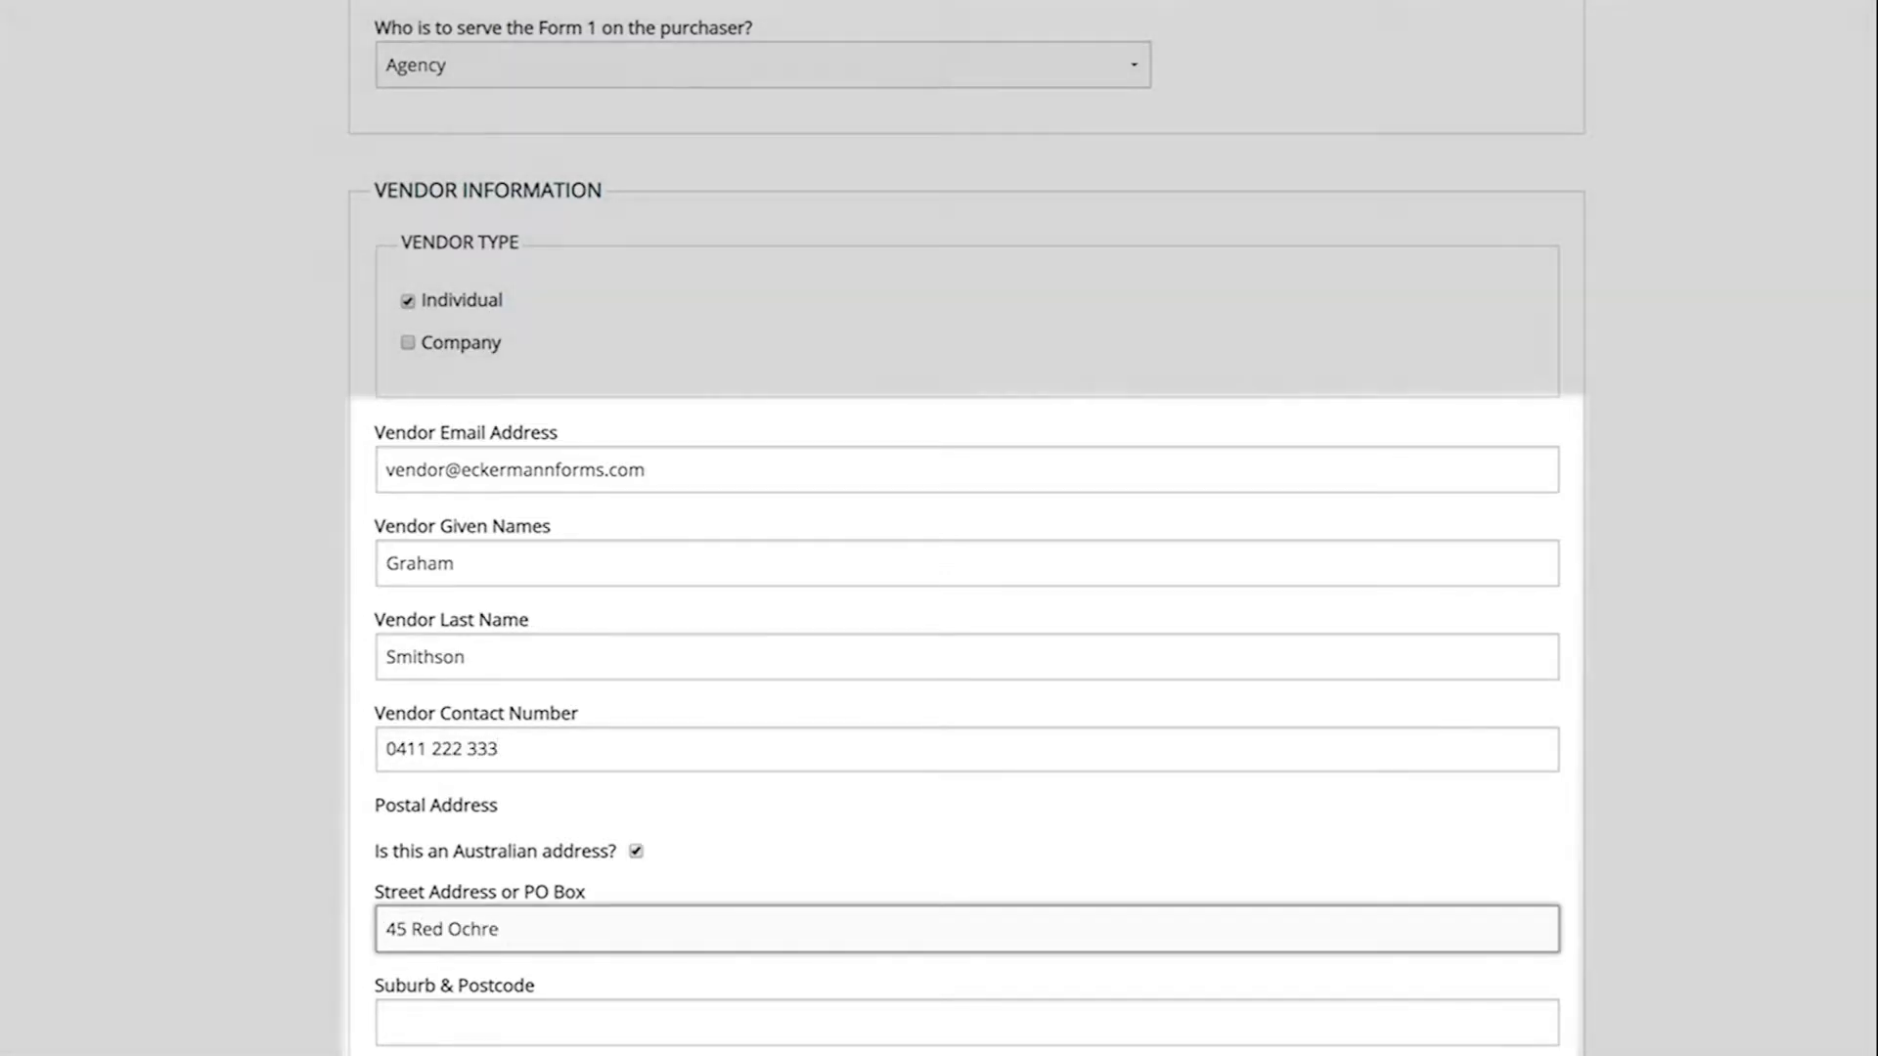
pyautogui.press('Tab')
pyautogui.write('North Adelai')
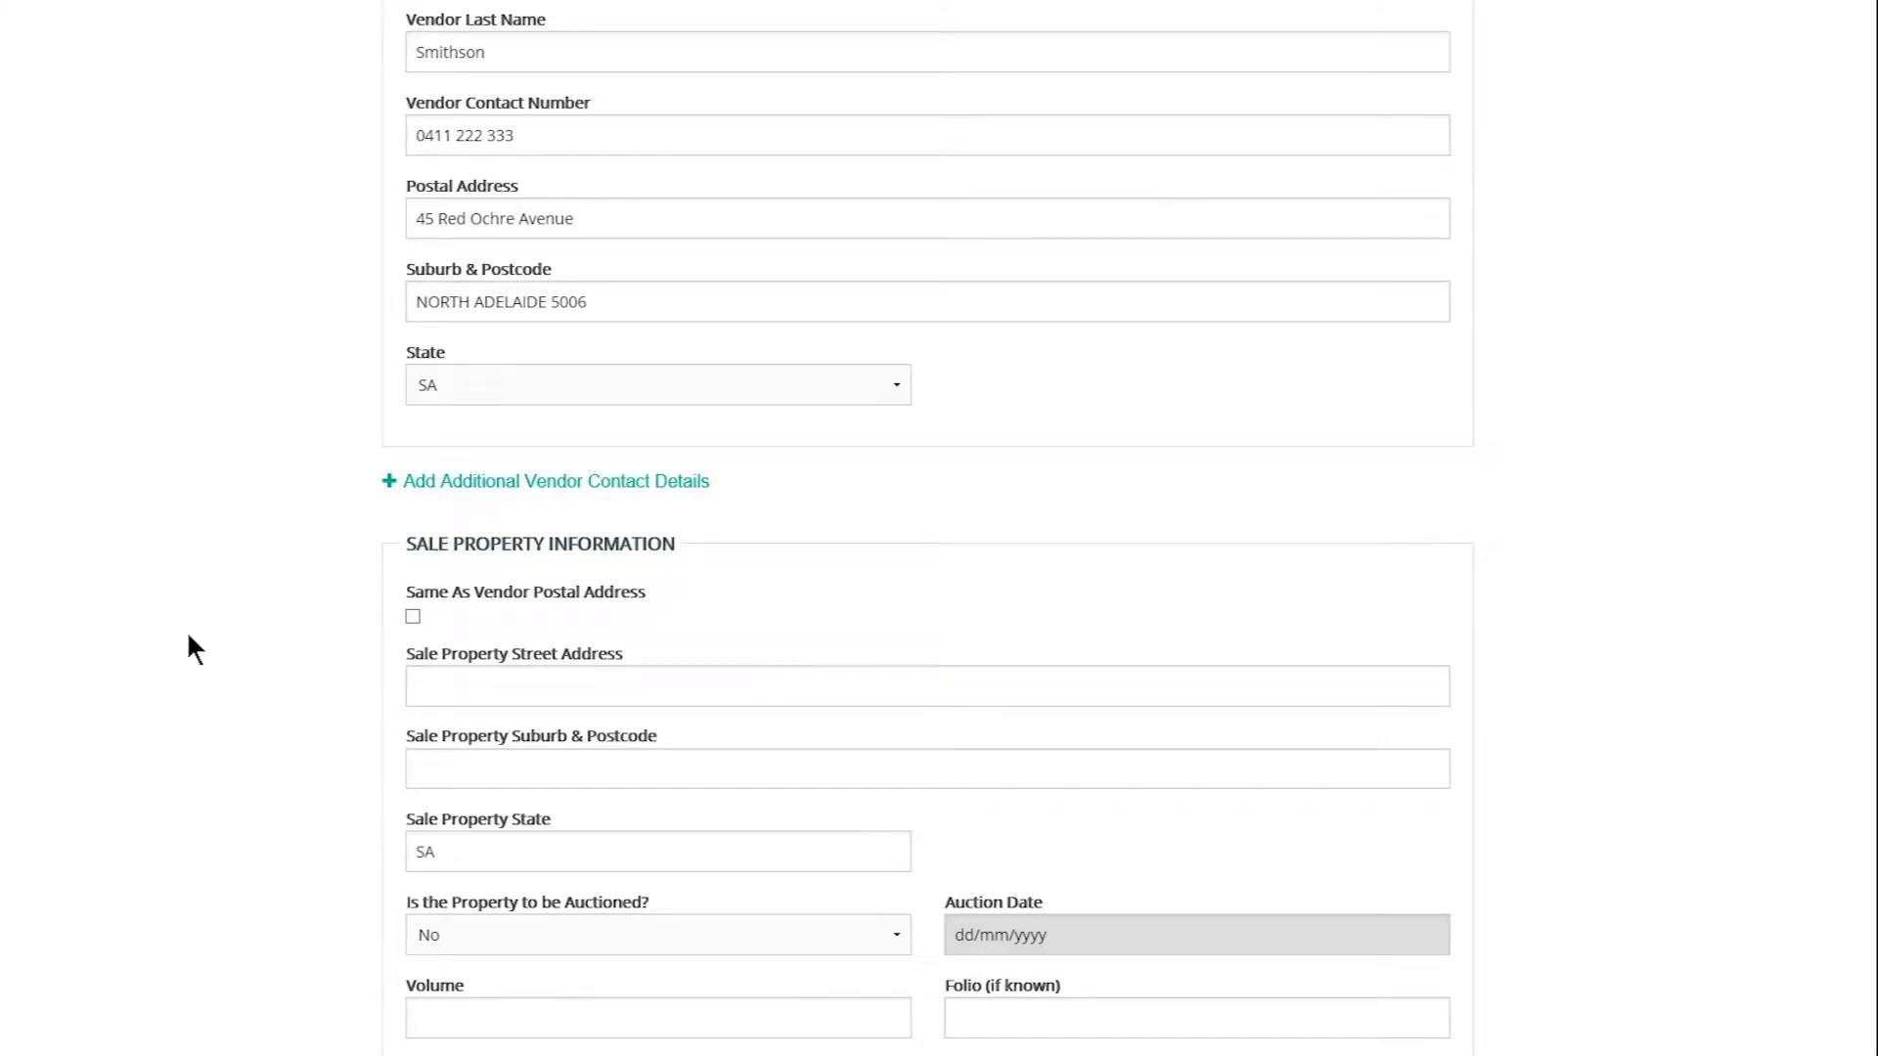
pyautogui.click(524, 476)
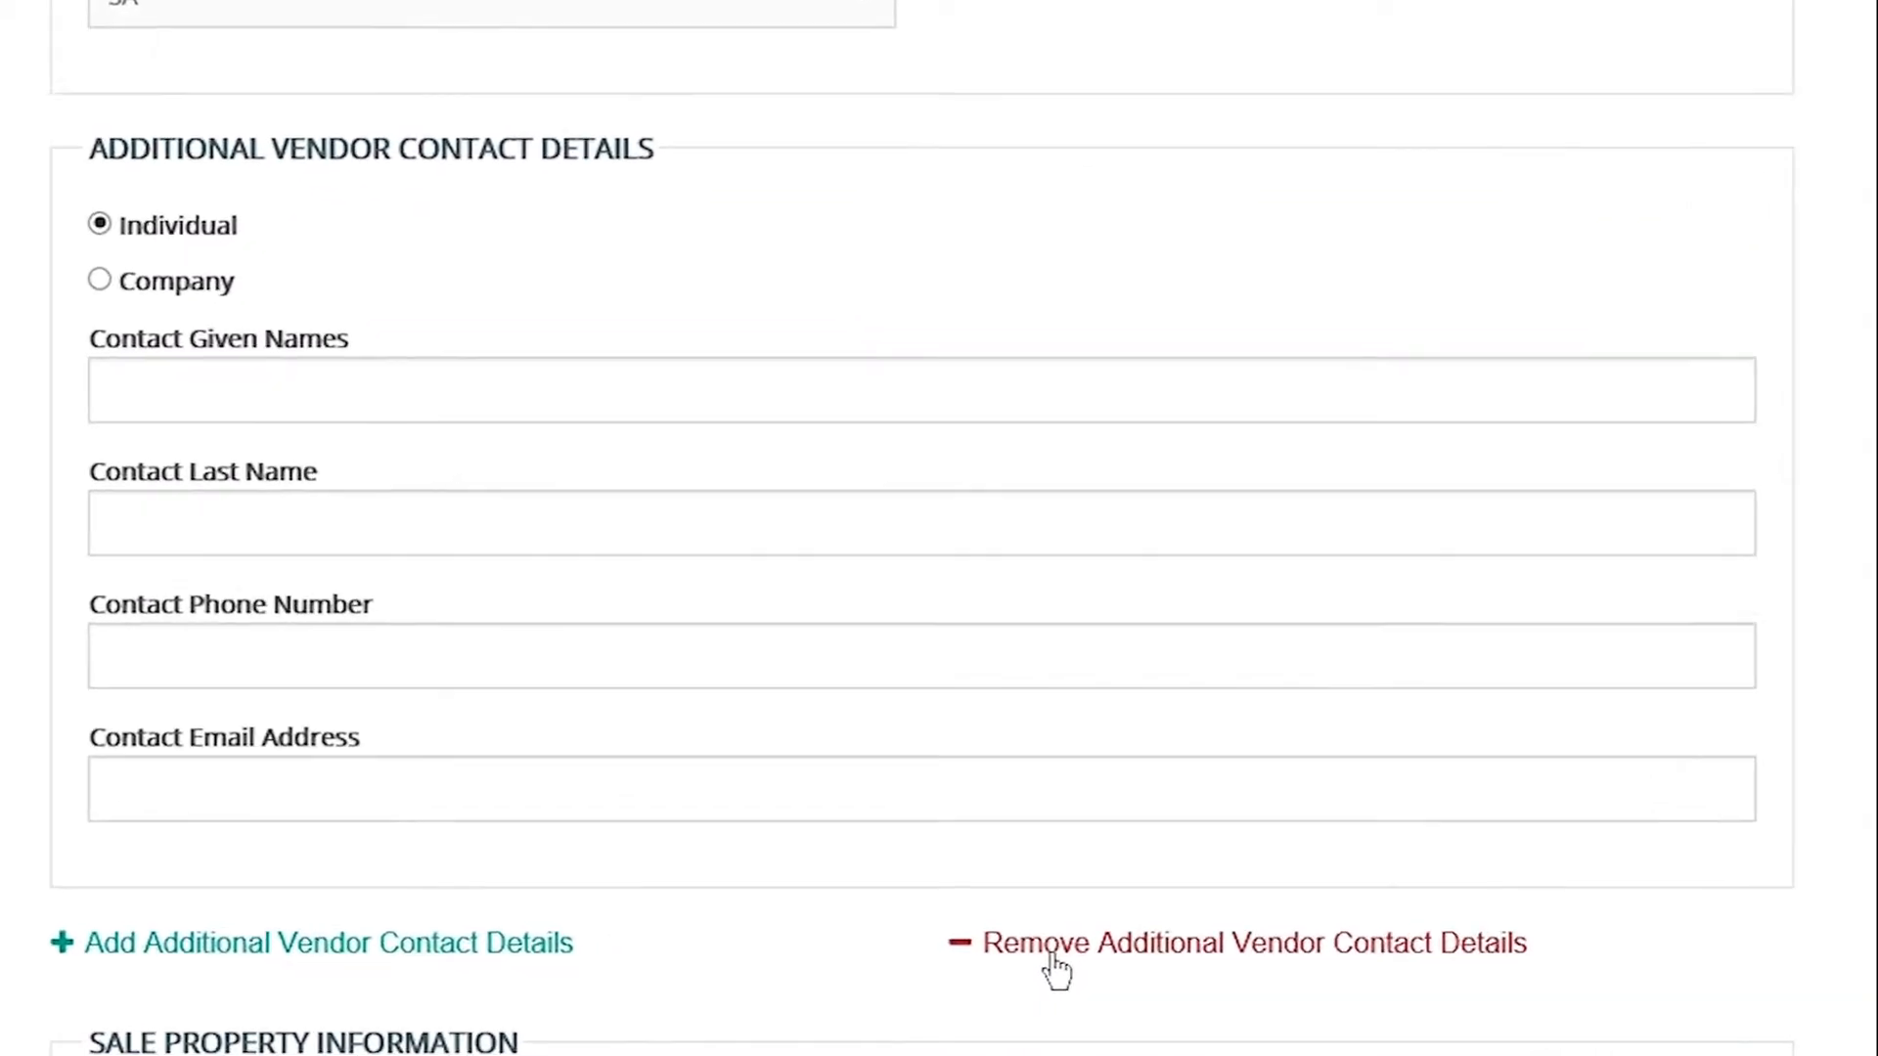
pyautogui.click(1055, 954)
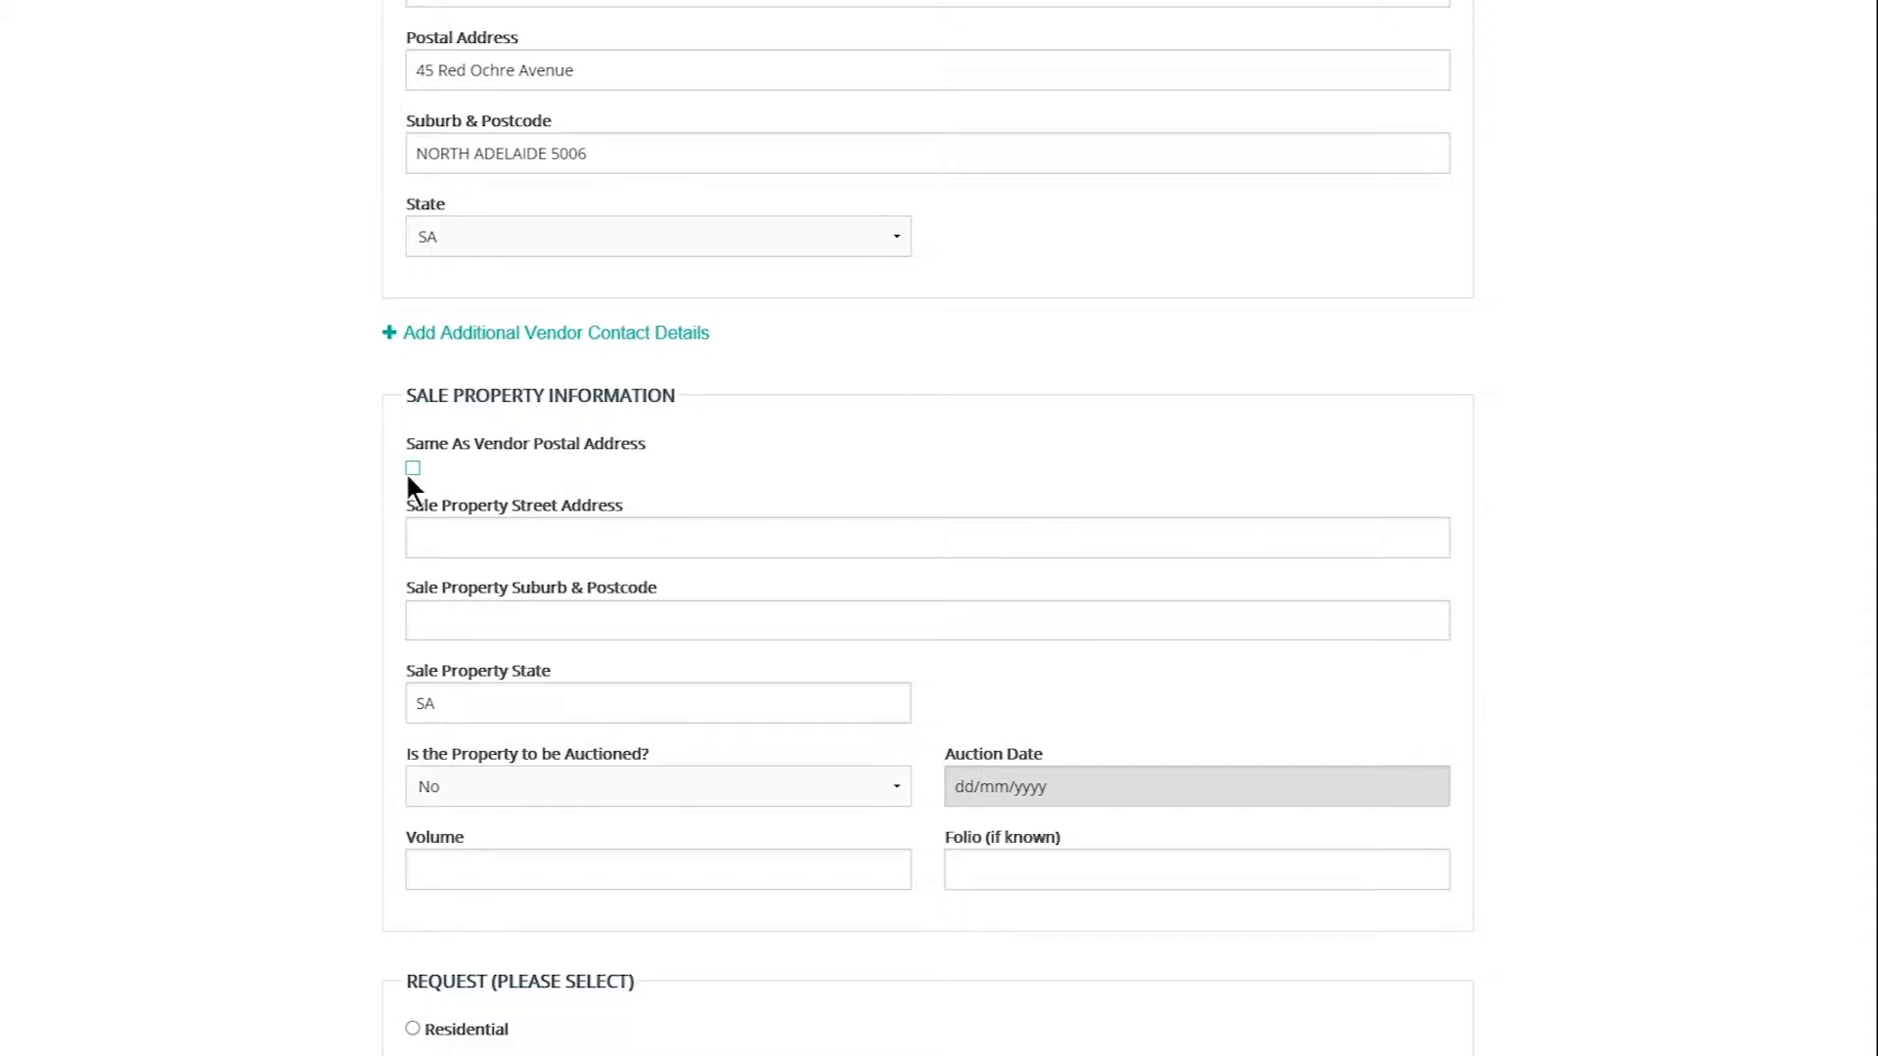
# - Copy the vendor's postal address to the sale property, set auctioned to Yes, and enter Volume 5000
pyautogui.click(413, 469)
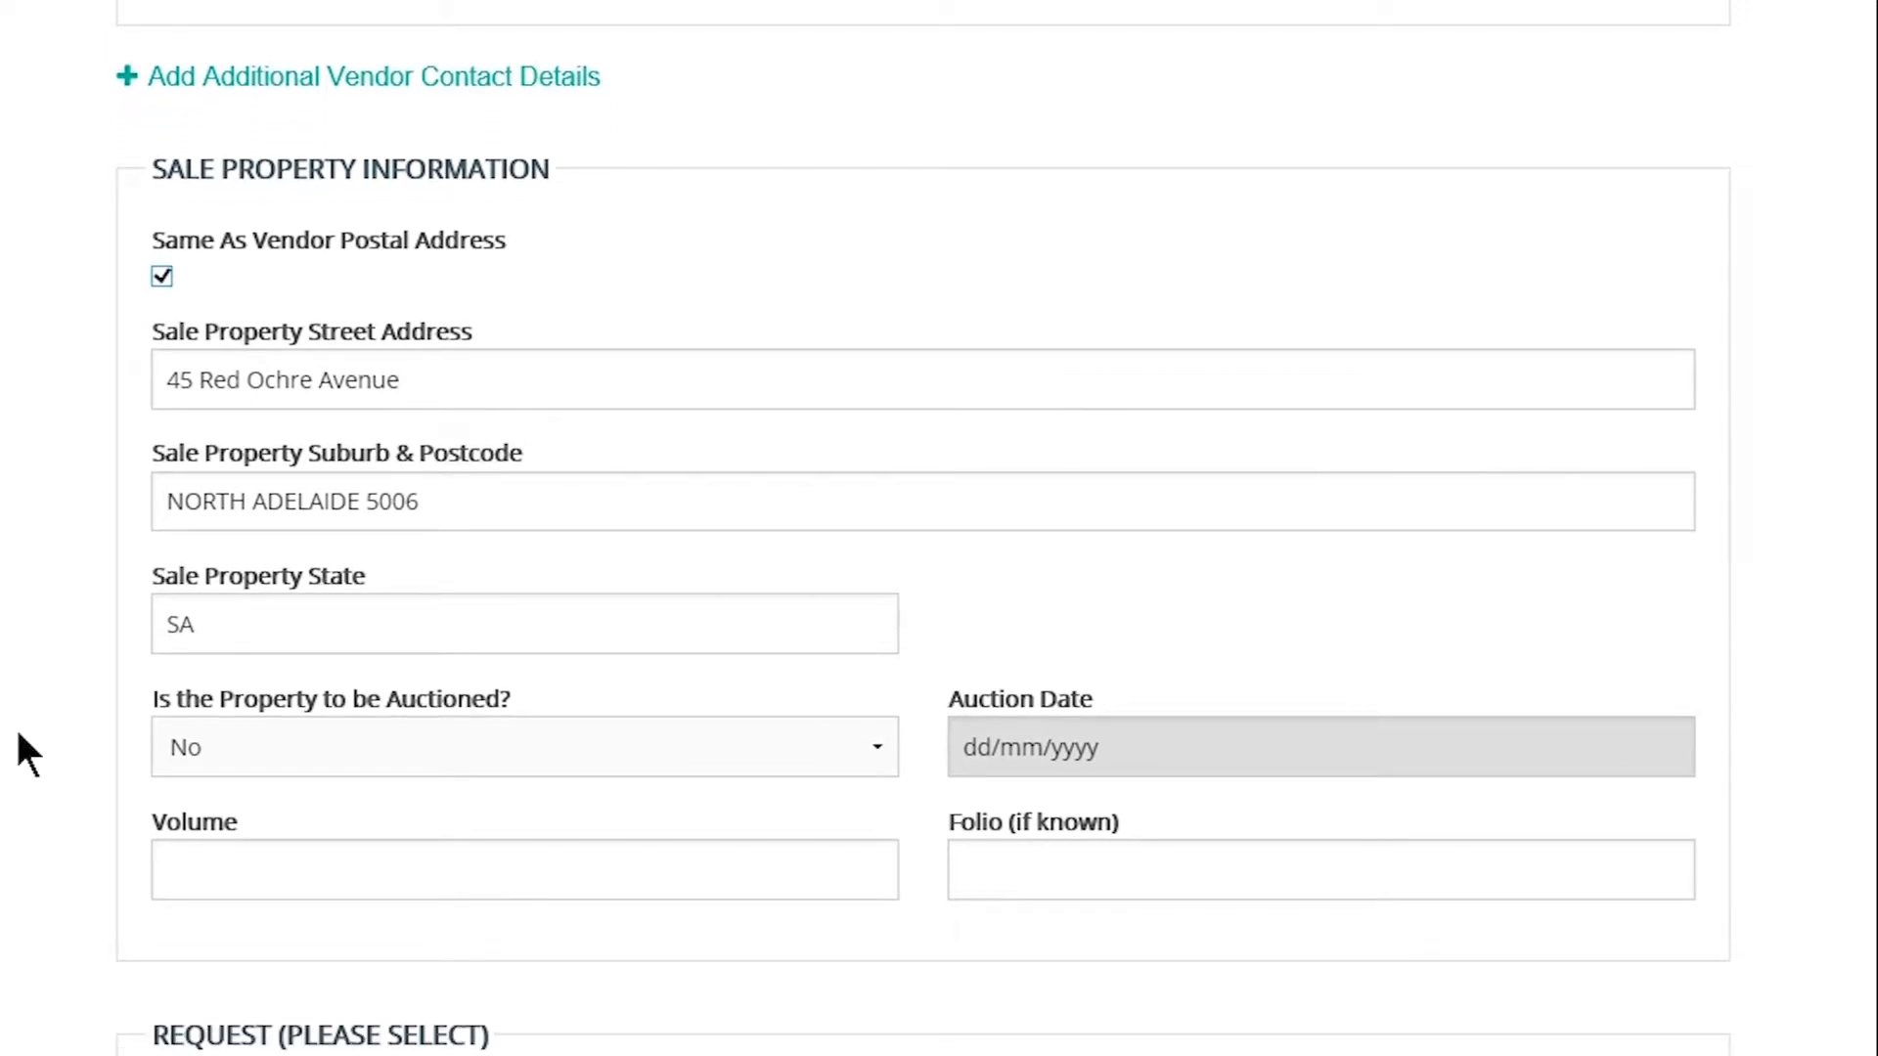
pyautogui.click(226, 746)
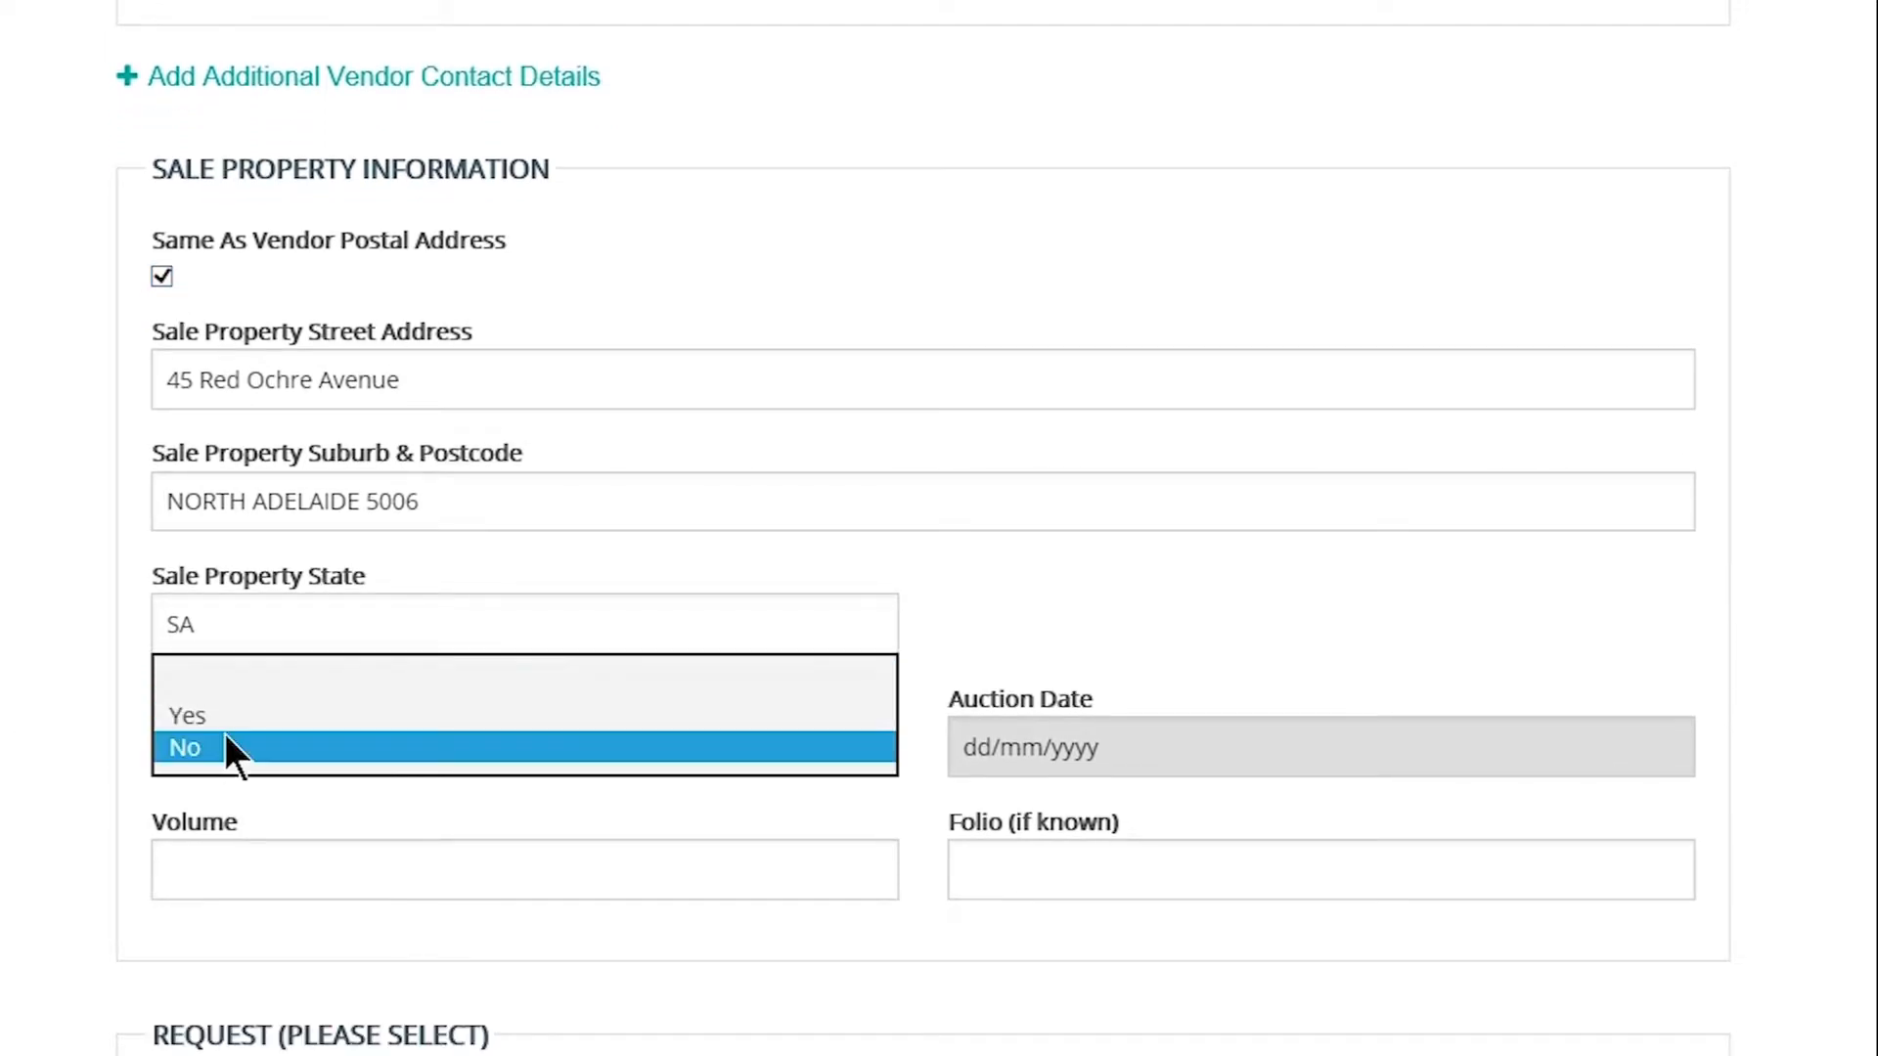
pyautogui.click(229, 722)
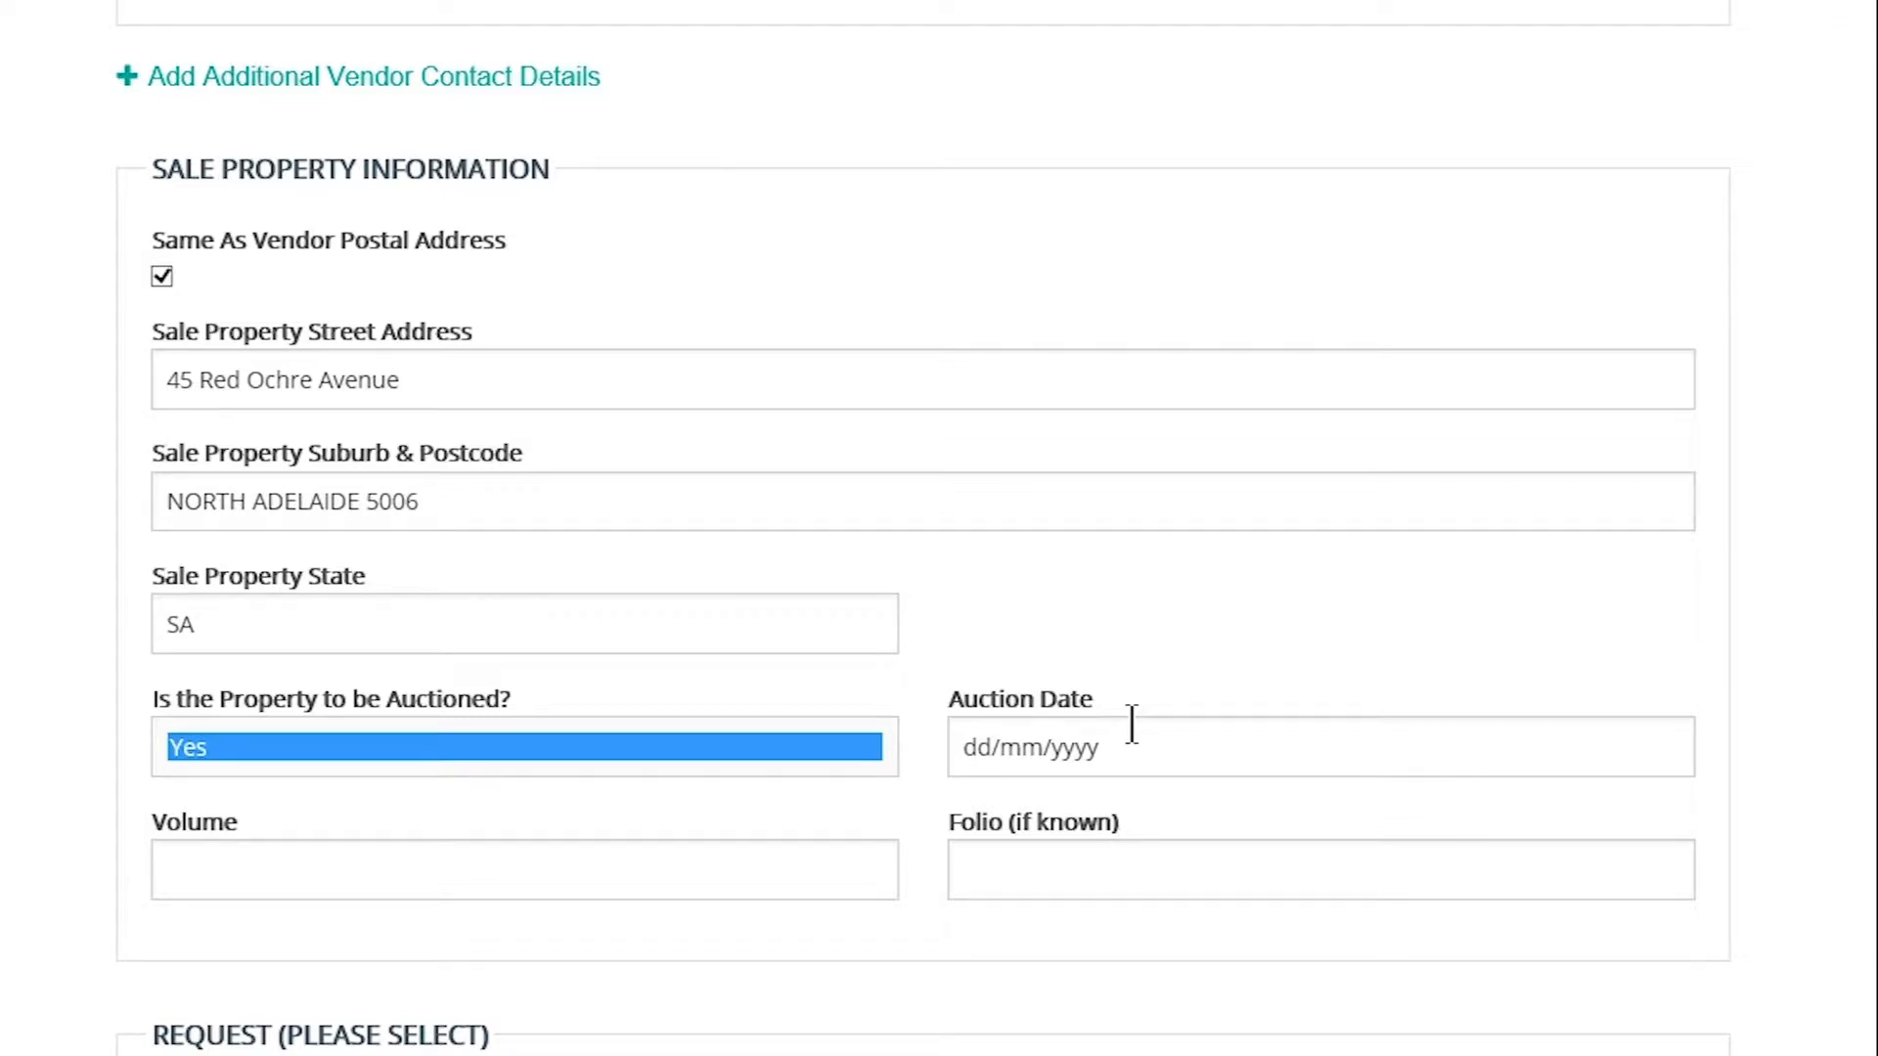
pyautogui.click(774, 875)
pyautogui.write('5000')
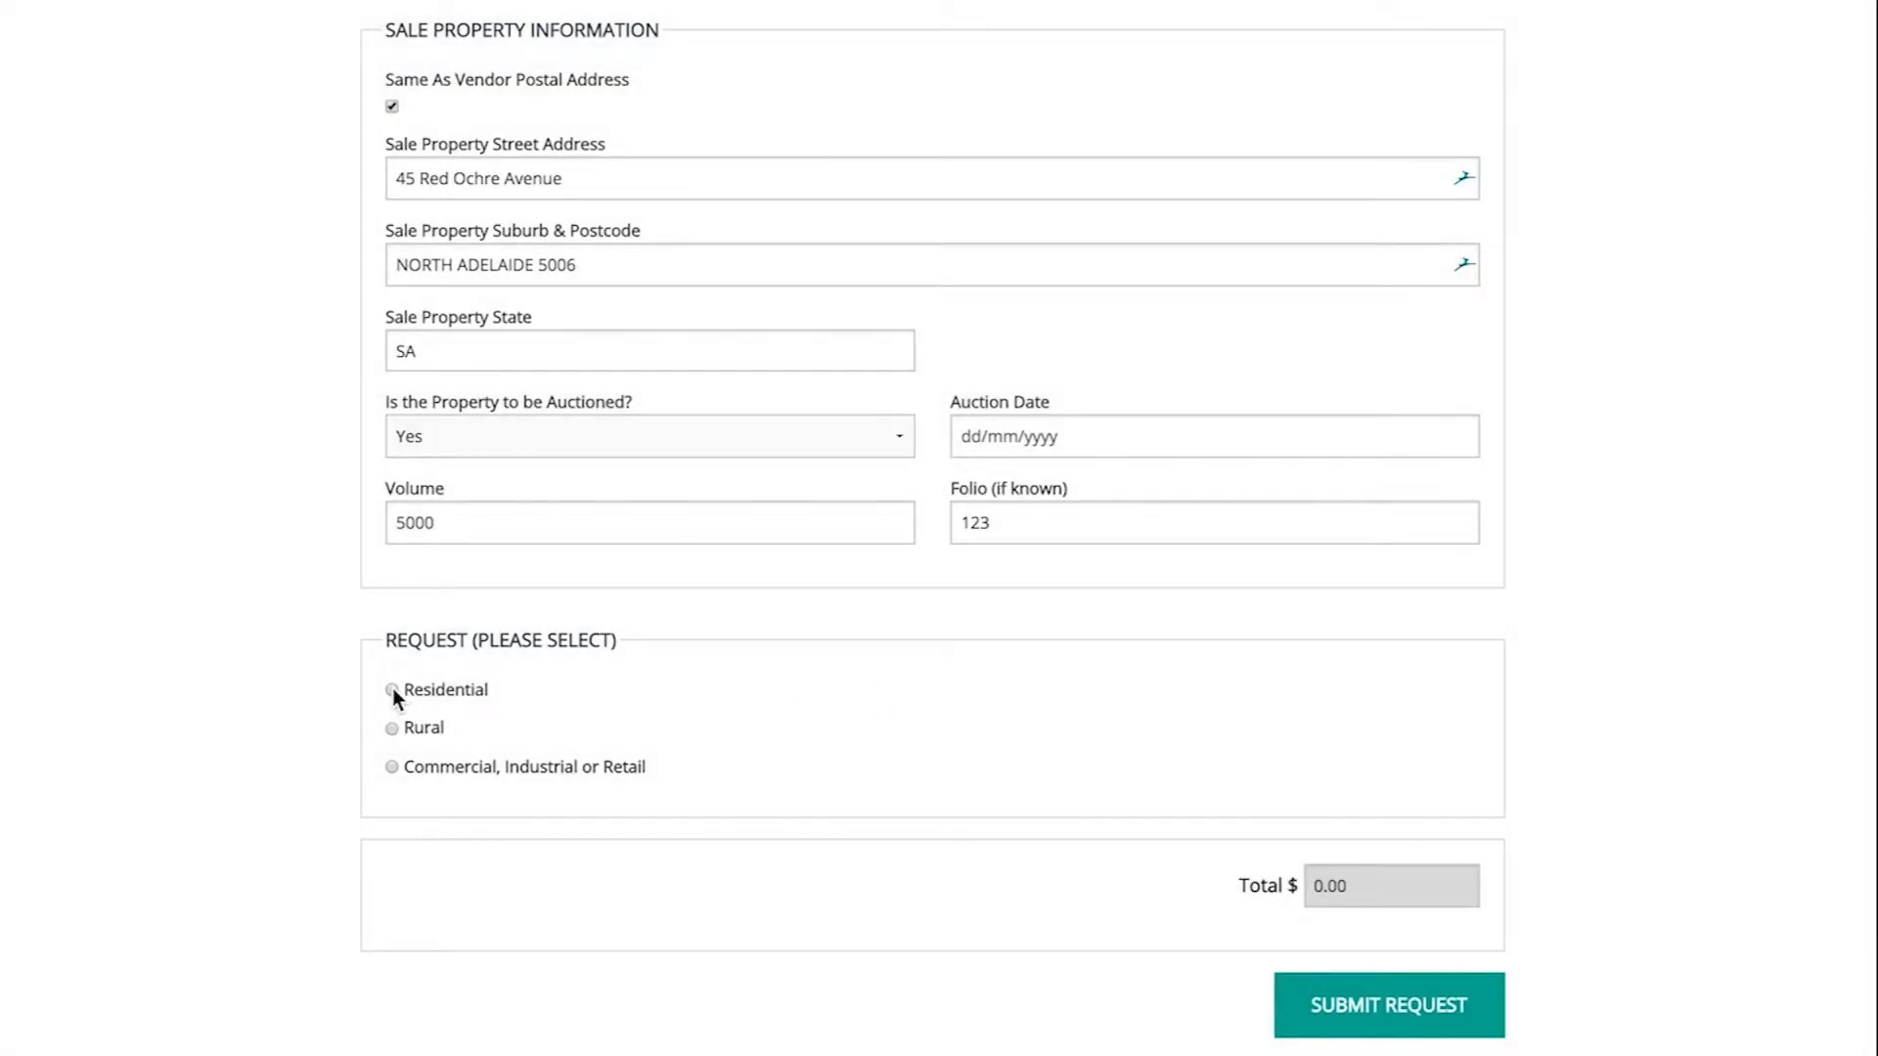
# - Select Residential and preview the Staggered search type's itemised searches table
pyautogui.click(393, 692)
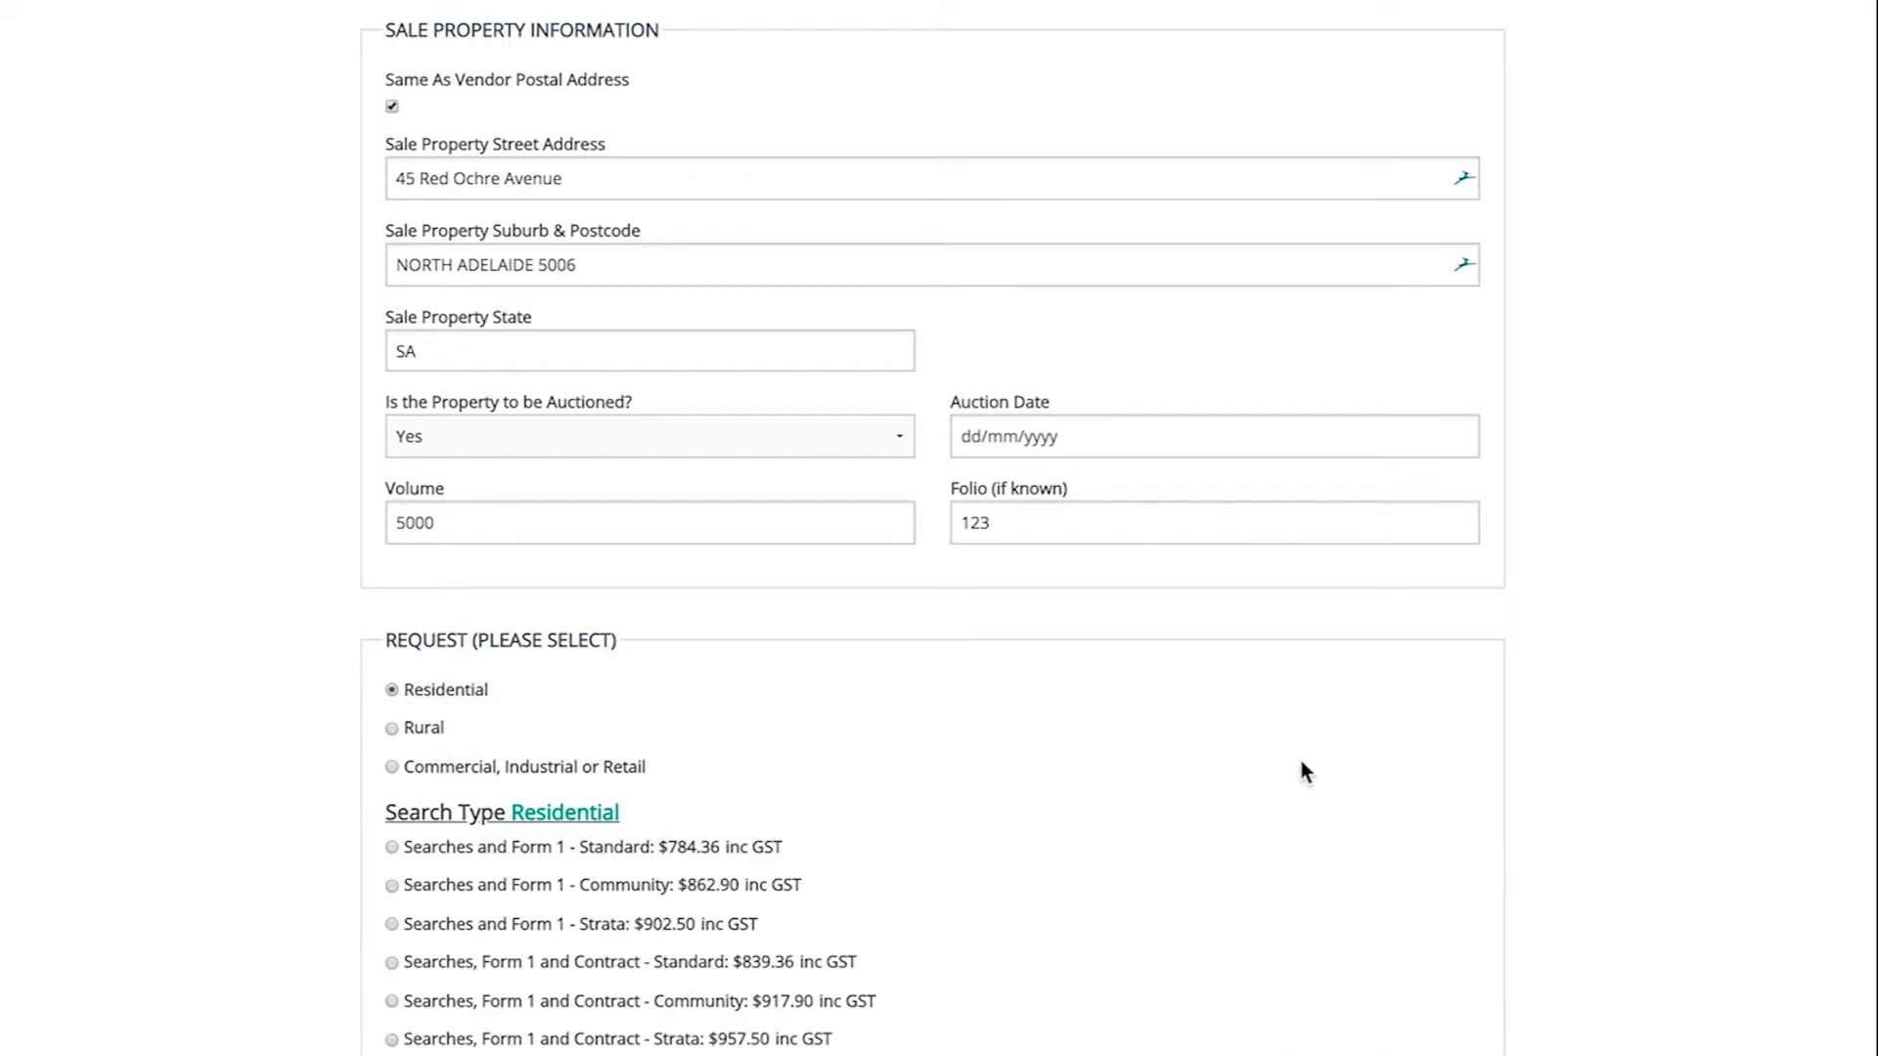
pyautogui.scroll(-4, 1301, 760)
pyautogui.scroll(-1, 1301, 760)
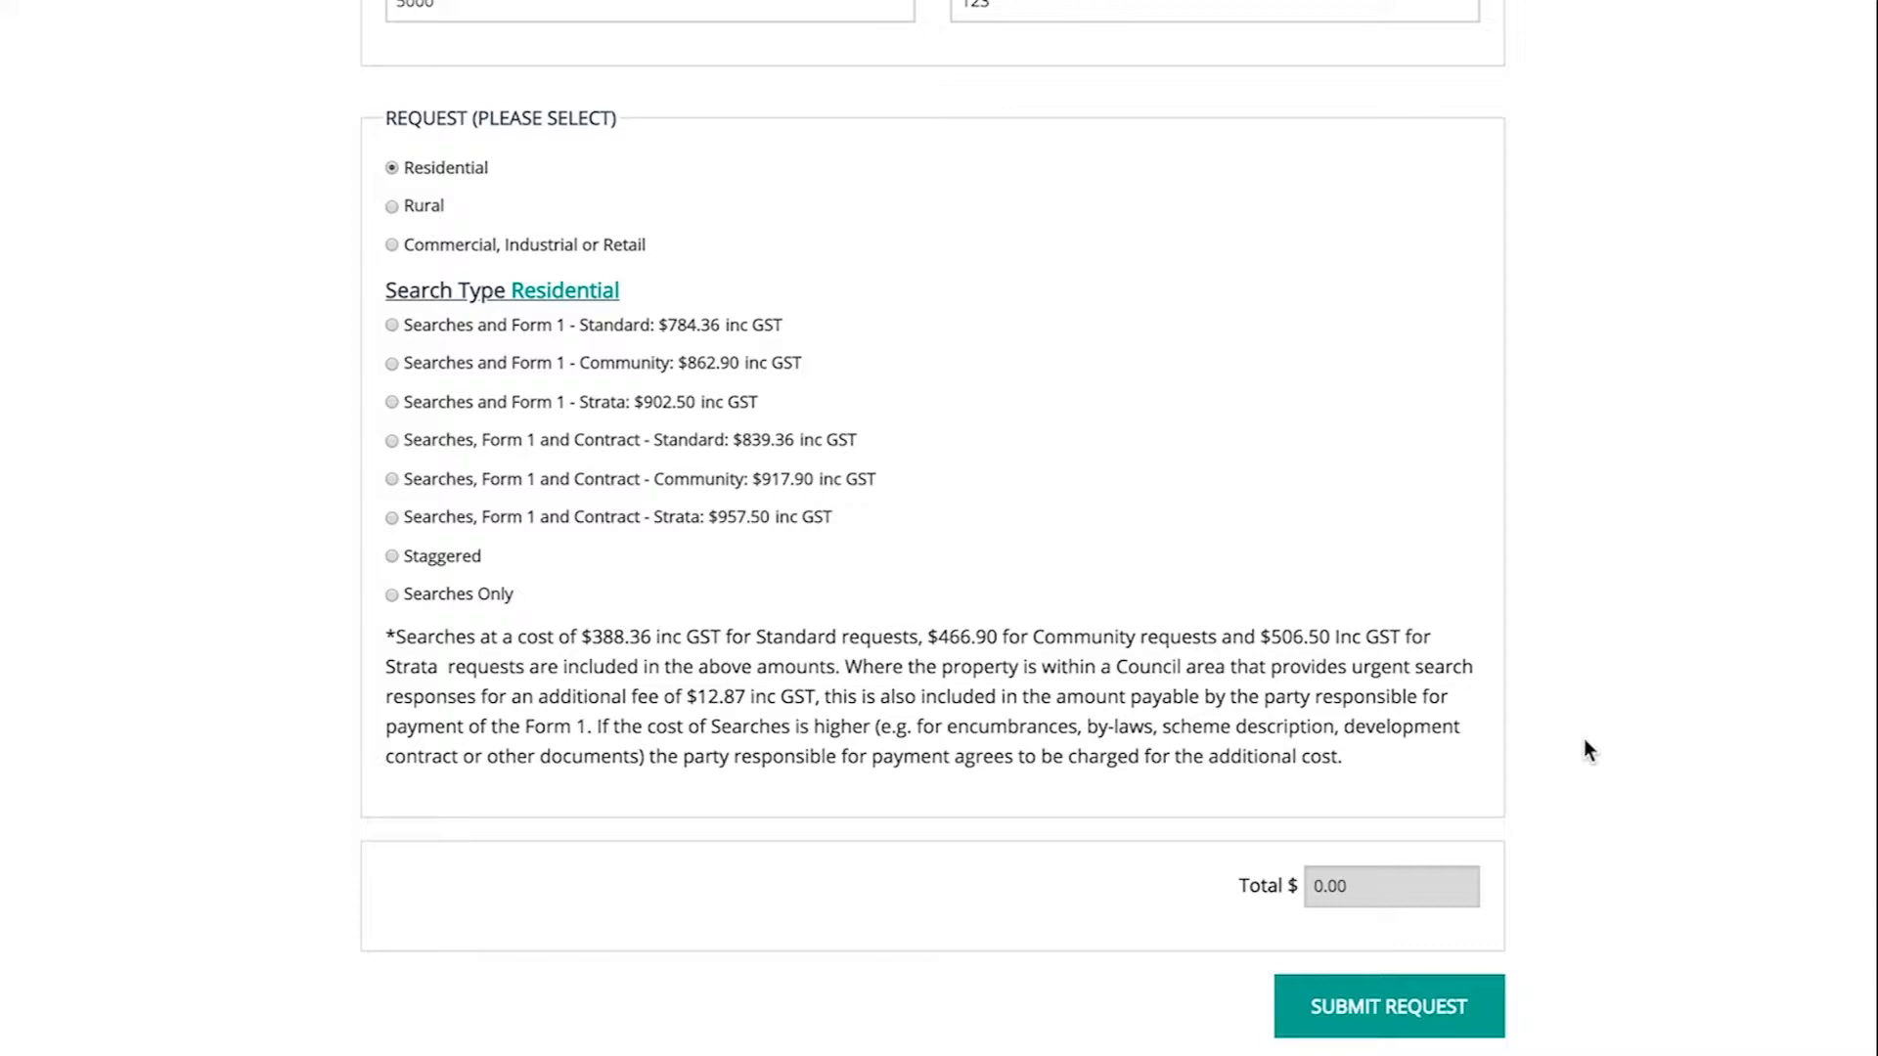
pyautogui.click(391, 555)
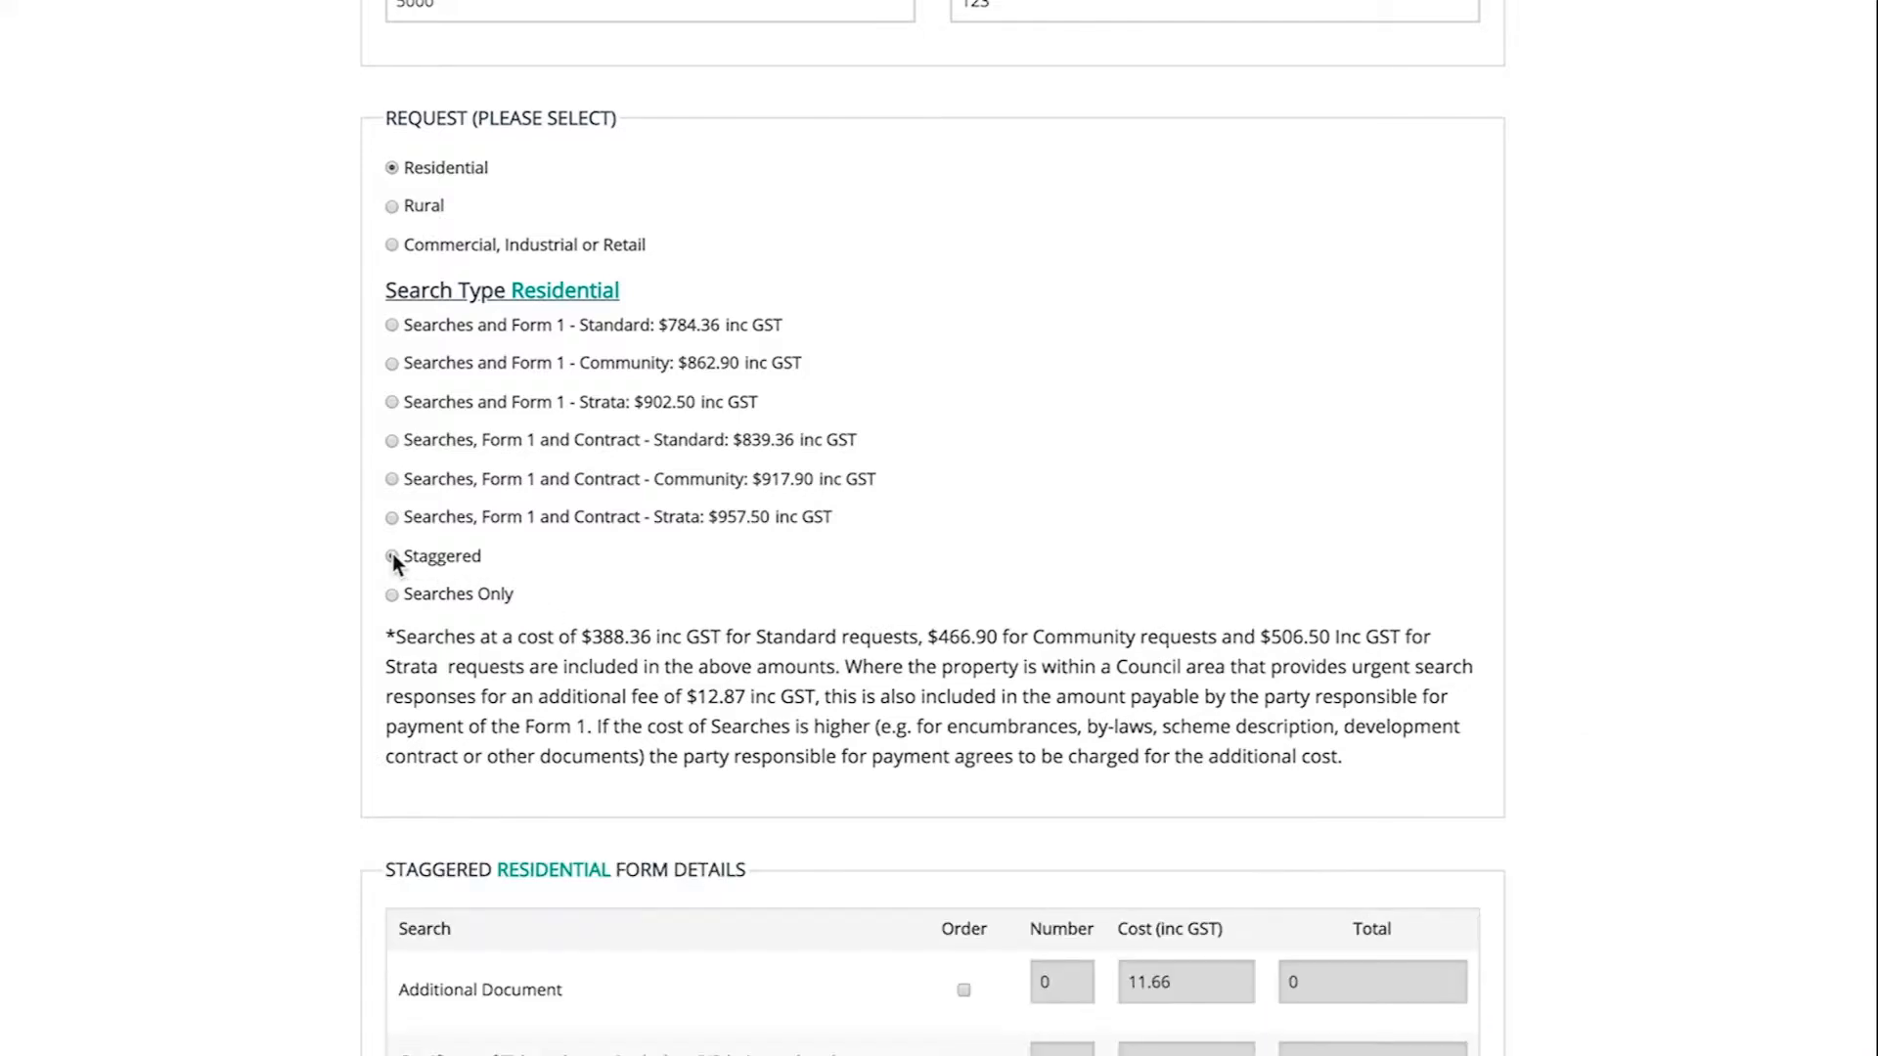
pyautogui.scroll(-1, 392, 553)
pyautogui.scroll(-10, 939, 528)
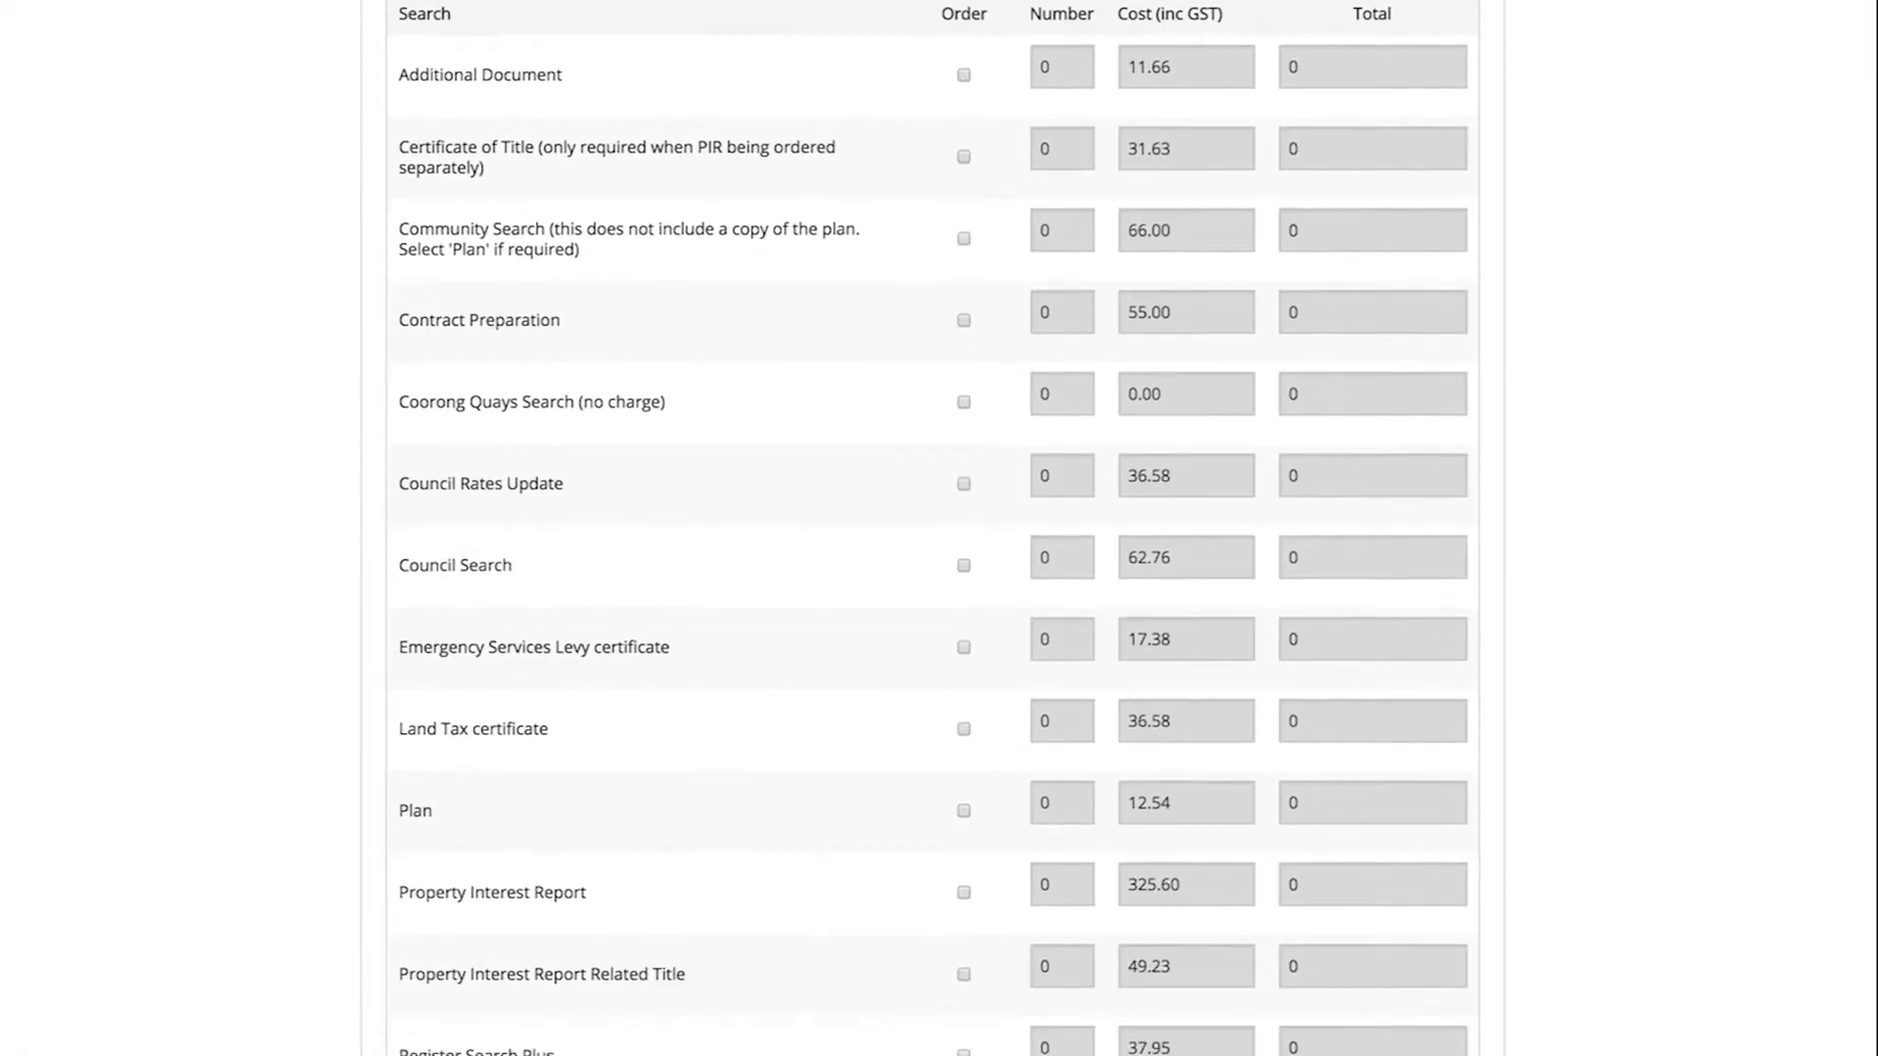
pyautogui.scroll(-4, 939, 528)
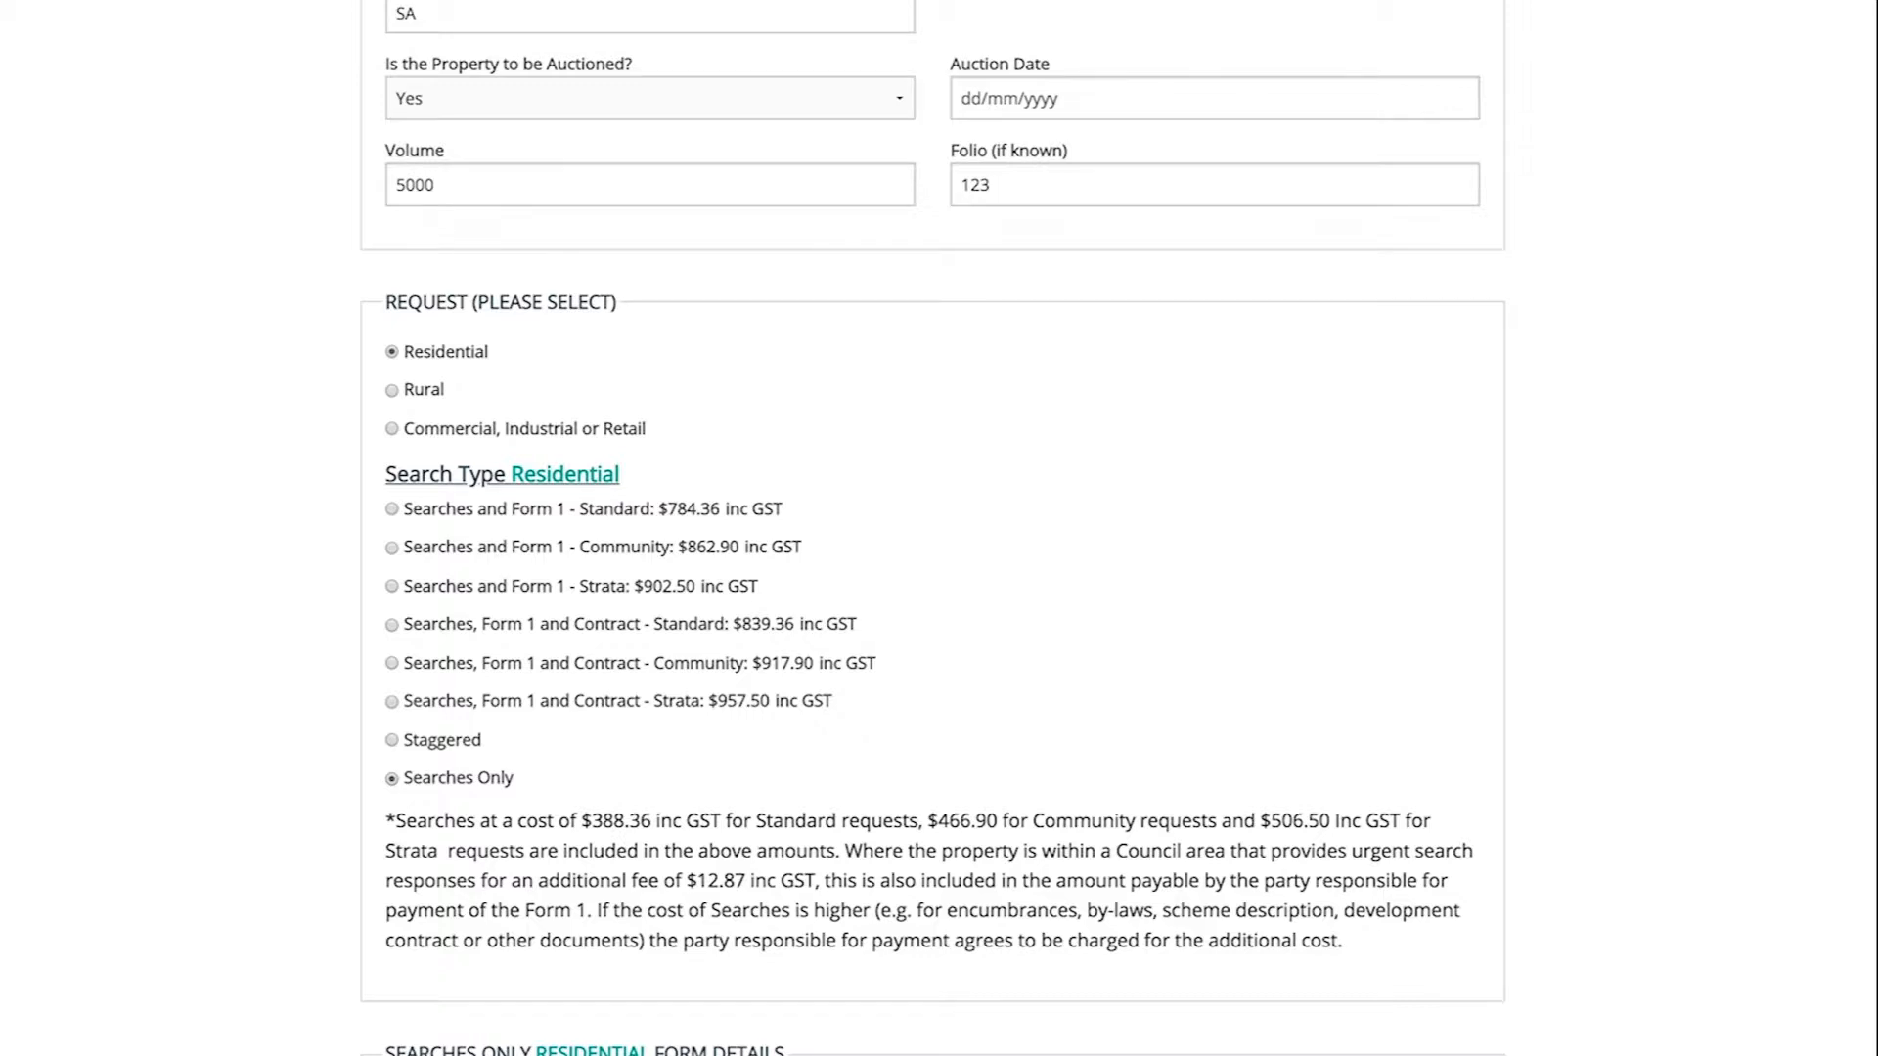
# - Compare Rural and Commercial pricing, return to Residential, and submit the $784.36 Searches and Form 1 – Standard request
pyautogui.scroll(-8, 931, 528)
pyautogui.scroll(-2, 931, 528)
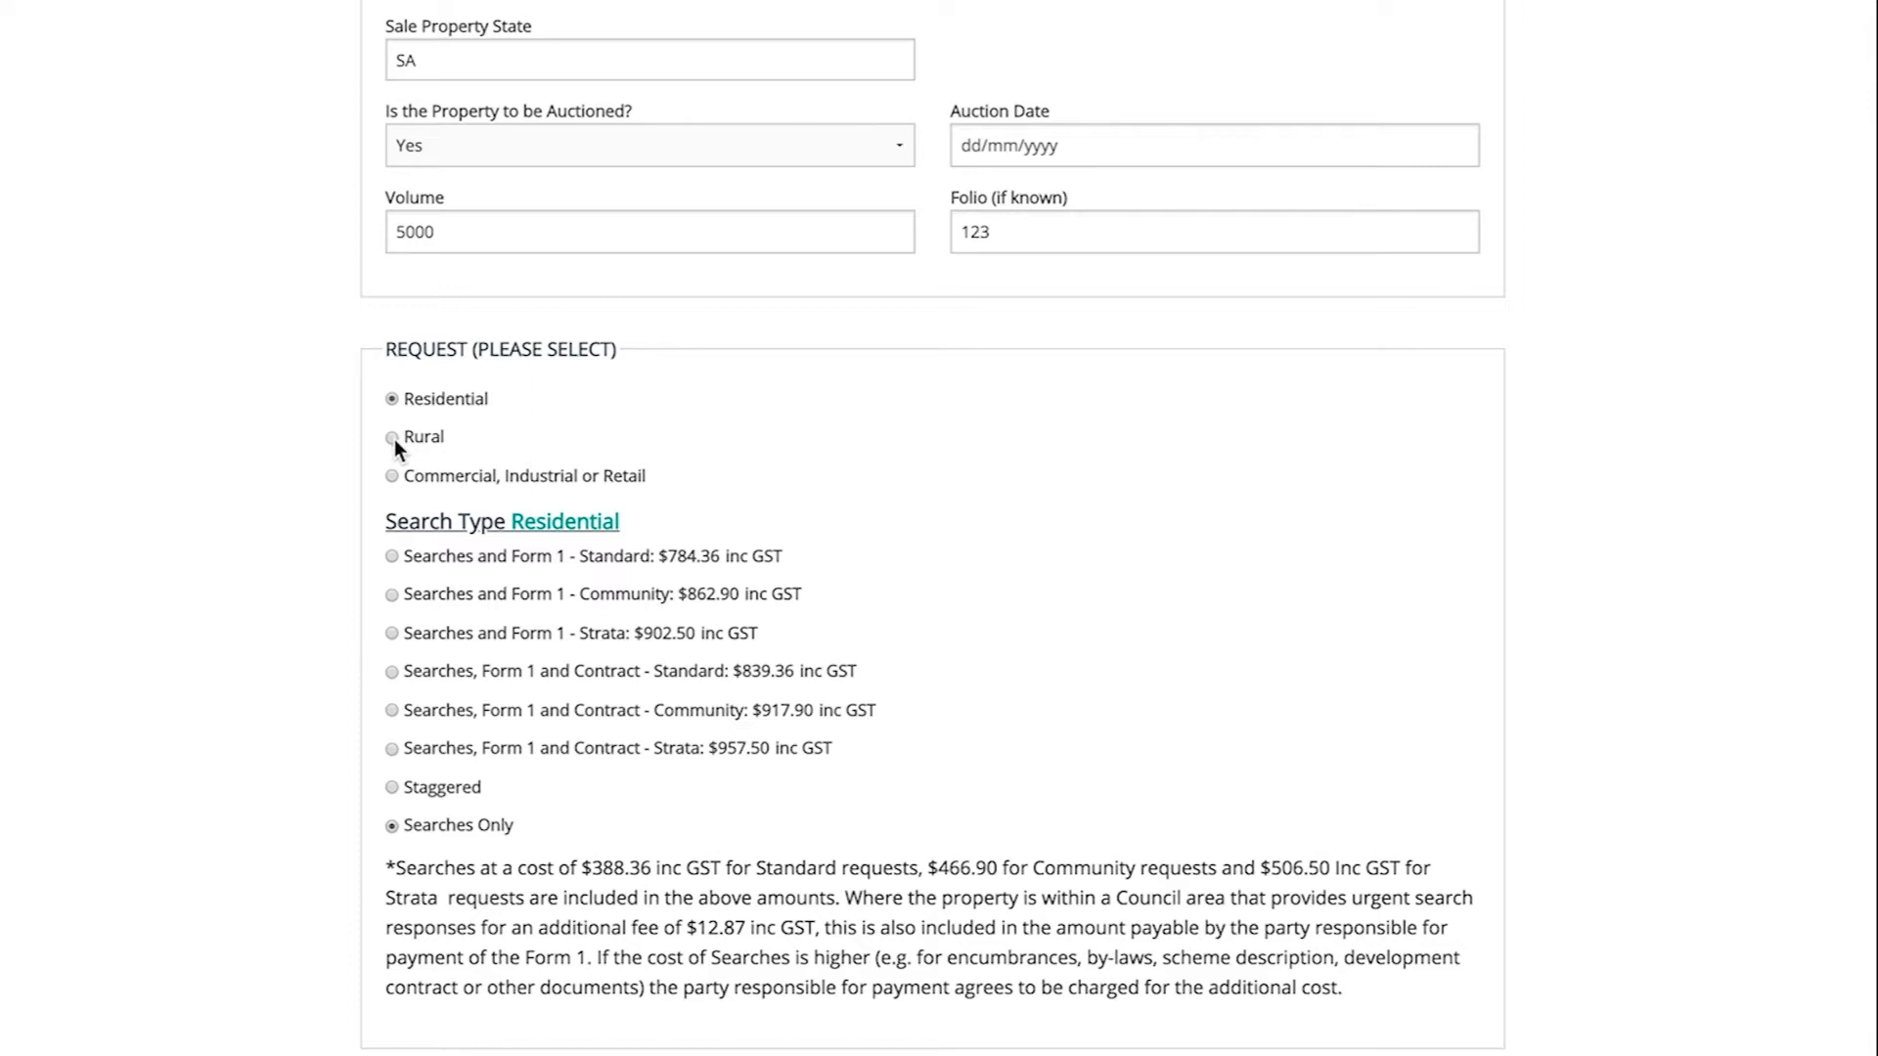
pyautogui.click(392, 437)
pyautogui.click(393, 476)
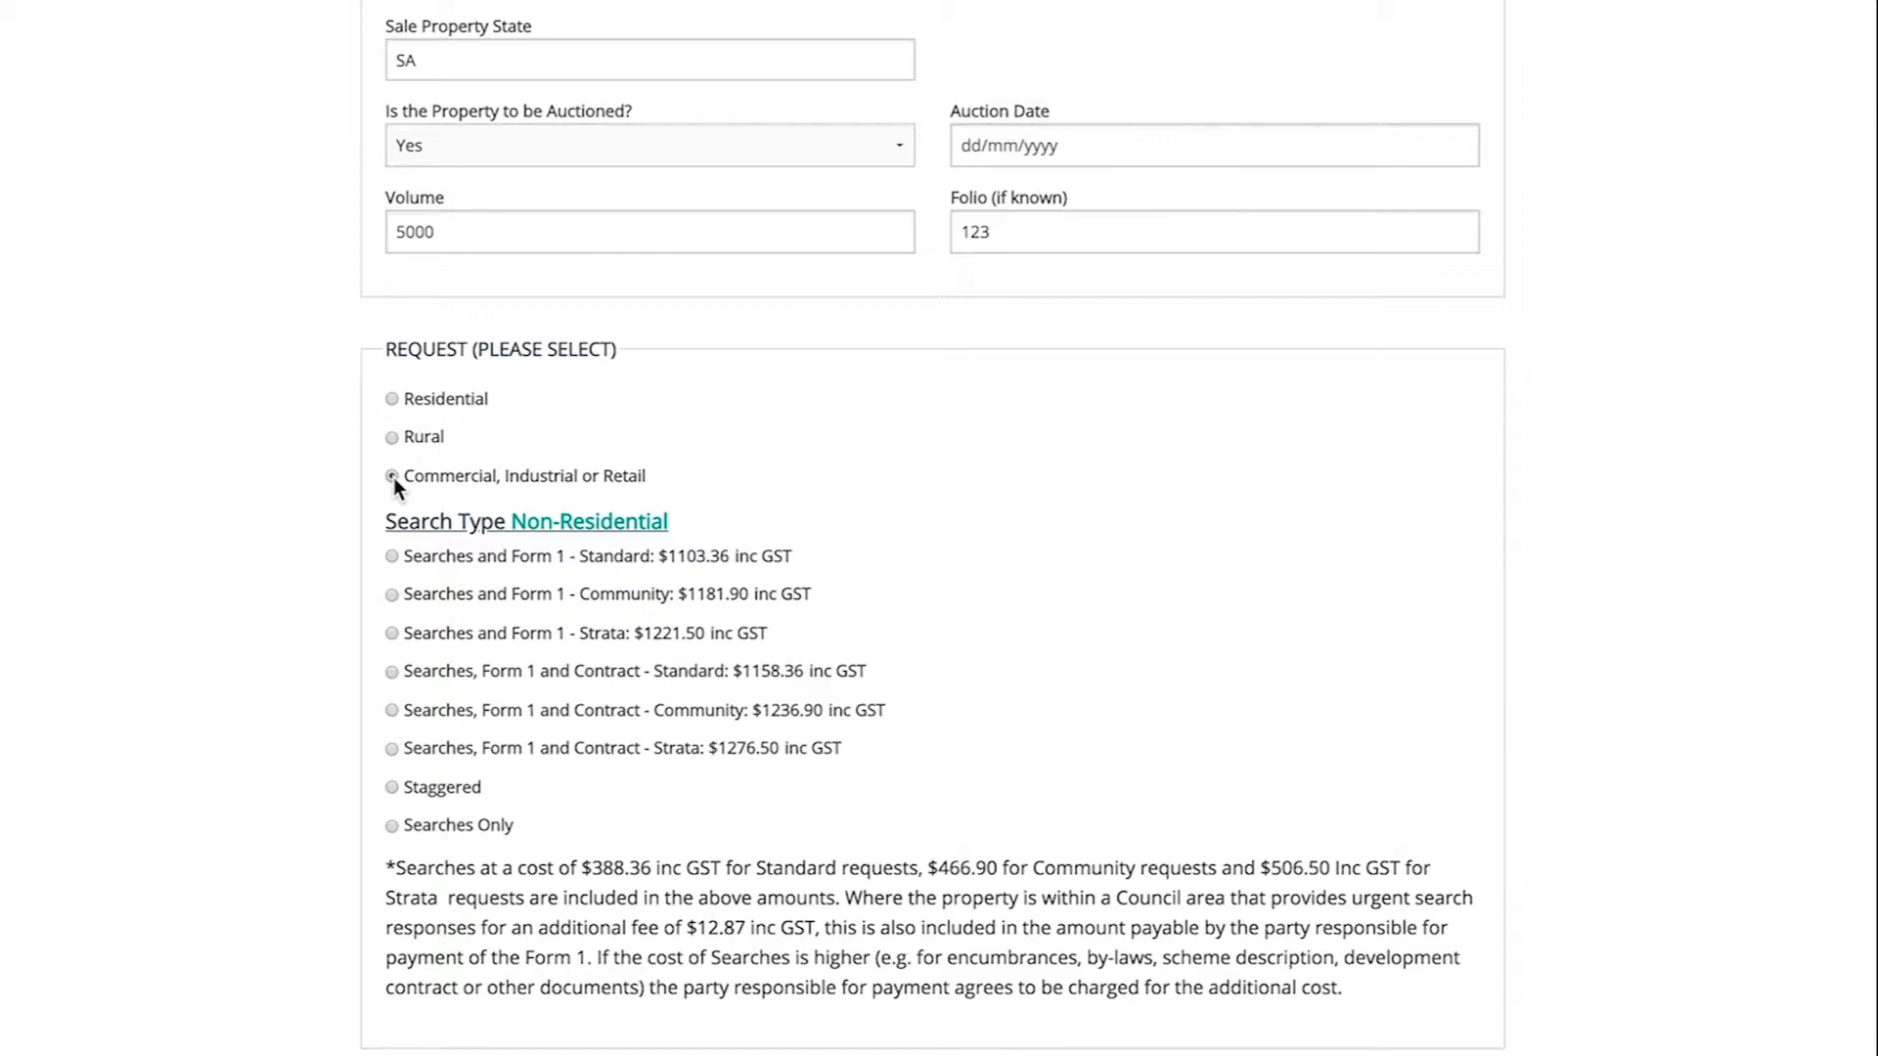
pyautogui.click(391, 399)
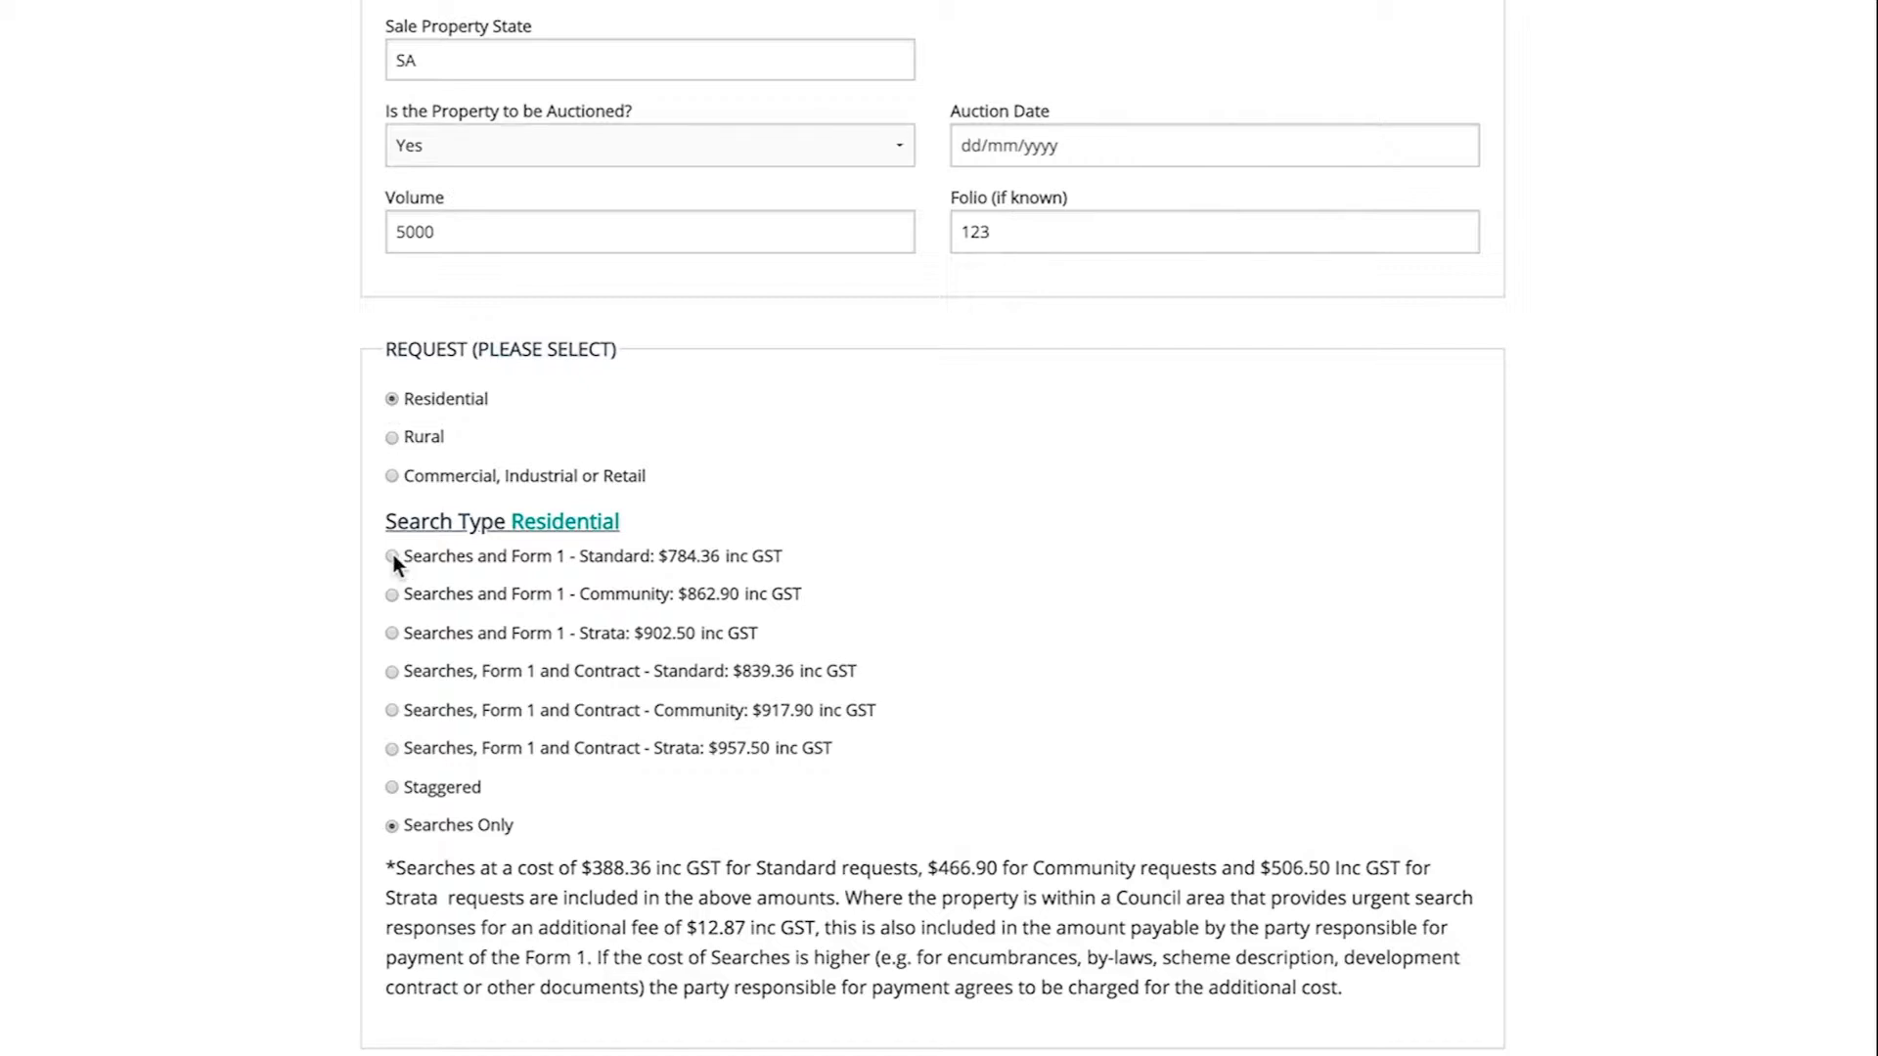
pyautogui.scroll(-3, 393, 555)
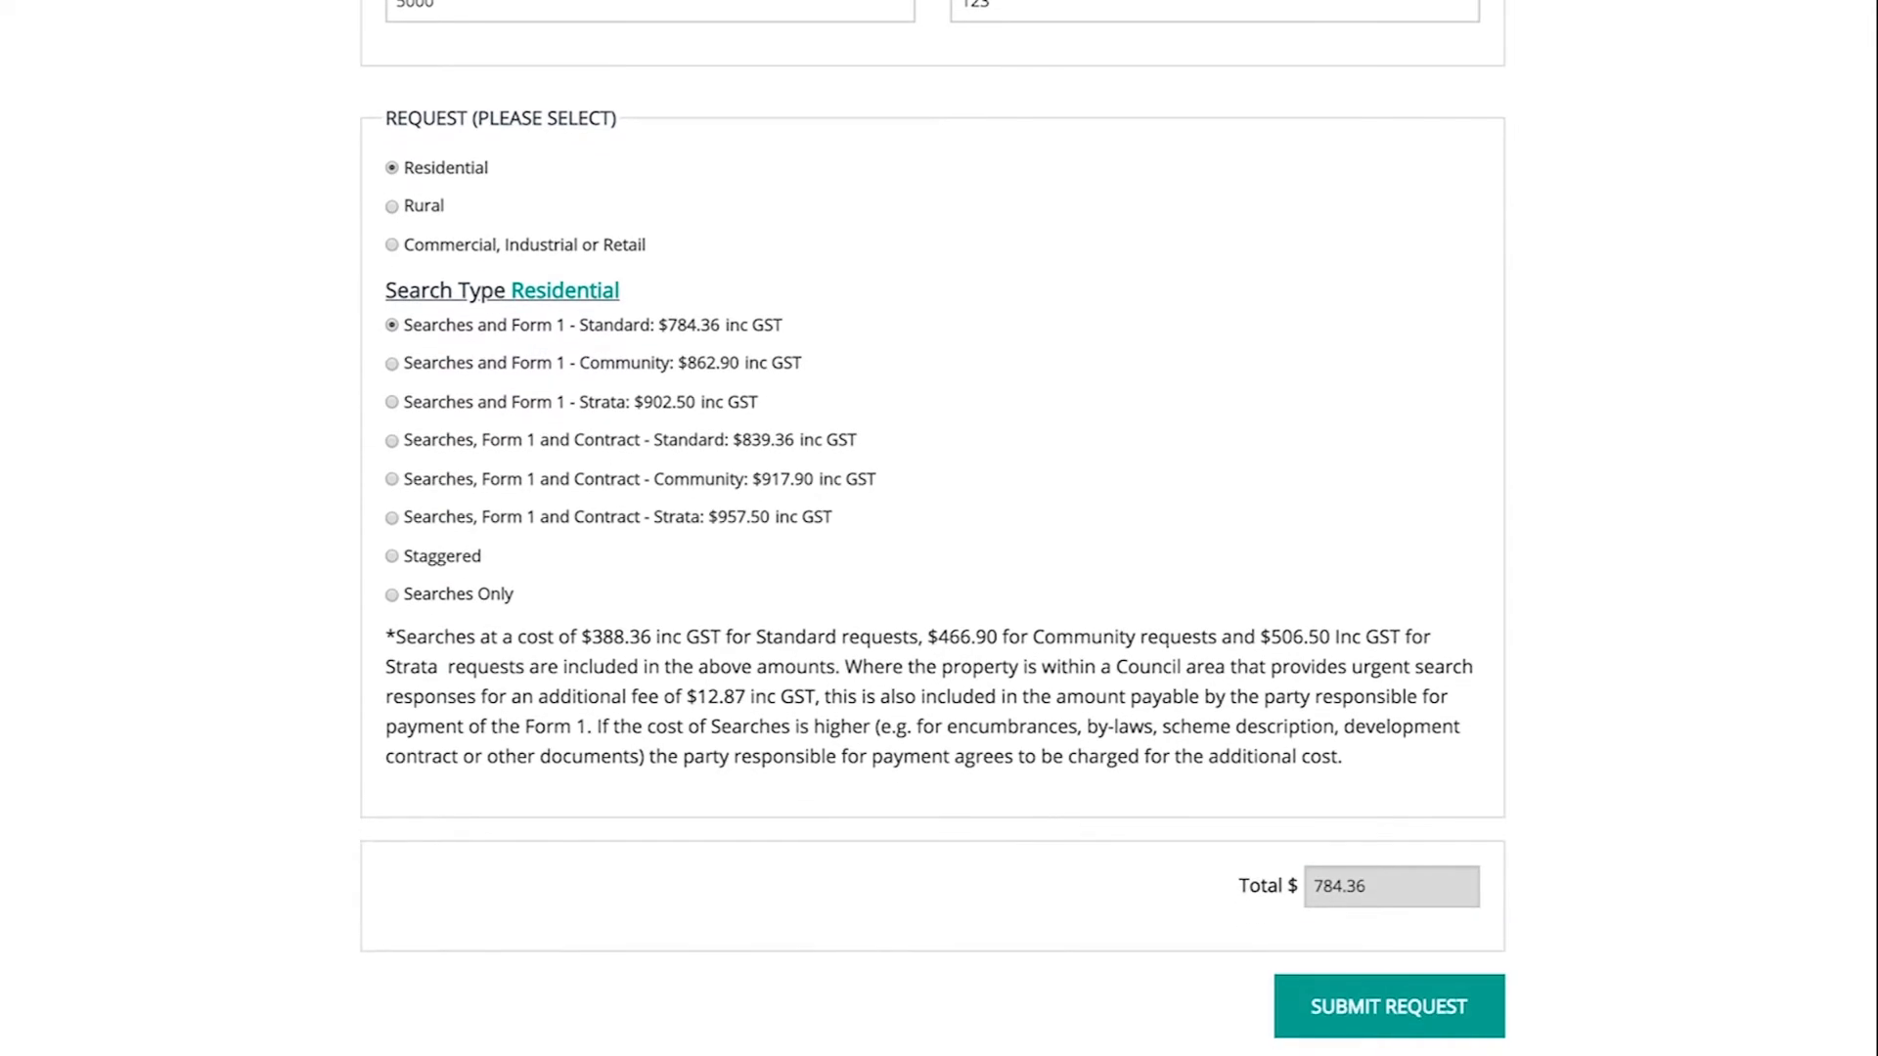
pyautogui.click(1443, 1008)
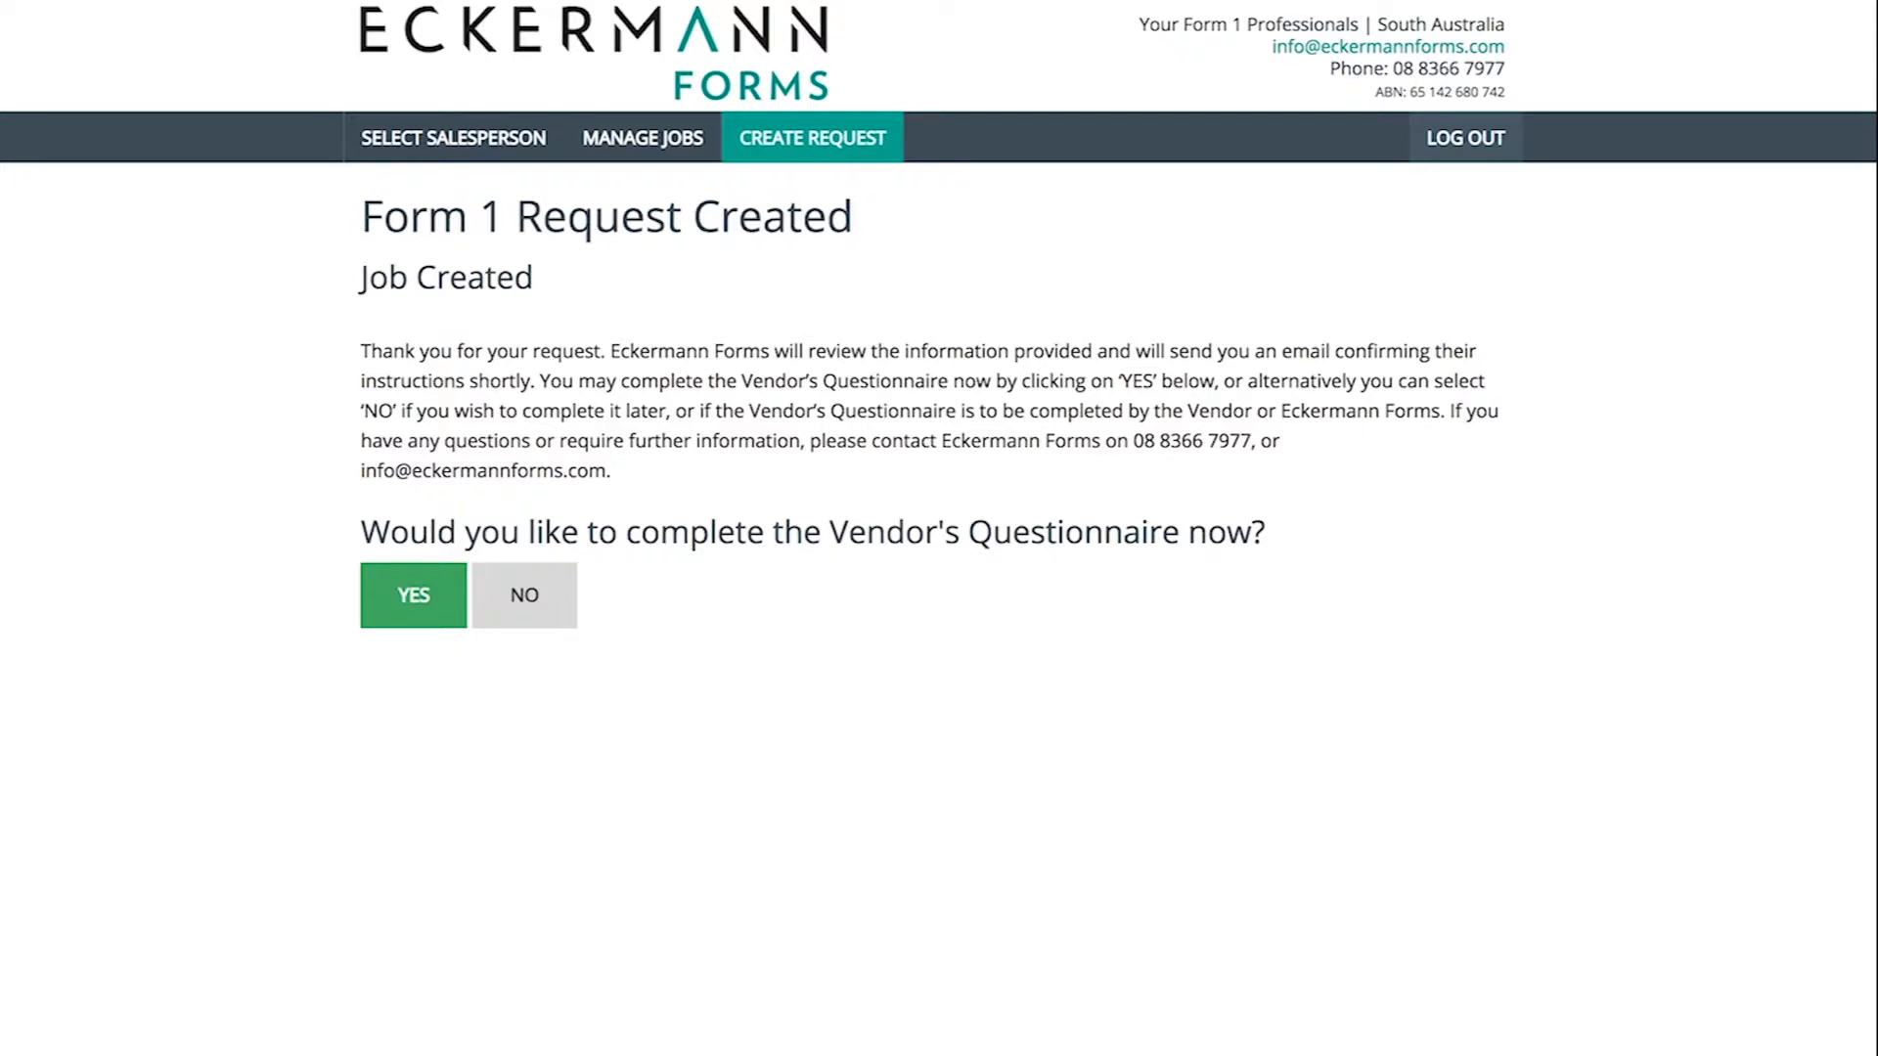
# - Decline completing the questionnaire now and review the Job Overview
pyautogui.click(558, 618)
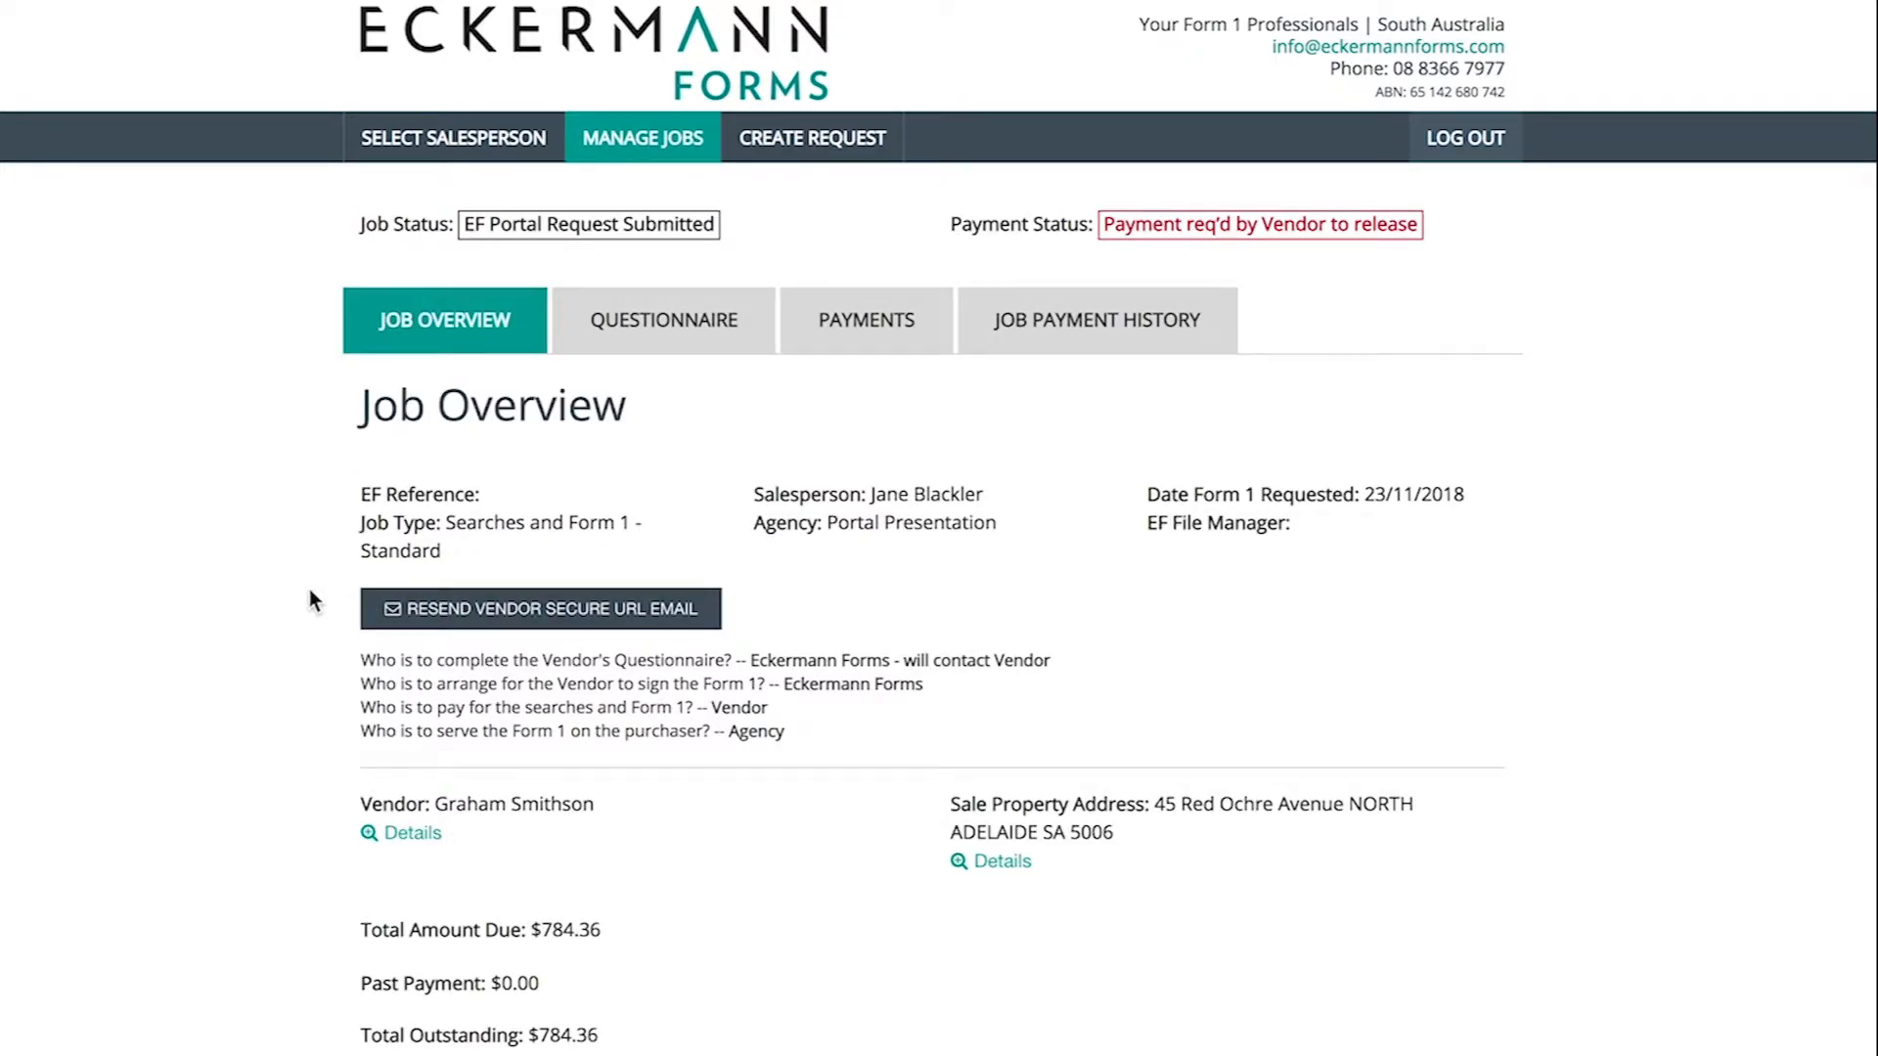
pyautogui.scroll(-3, 309, 601)
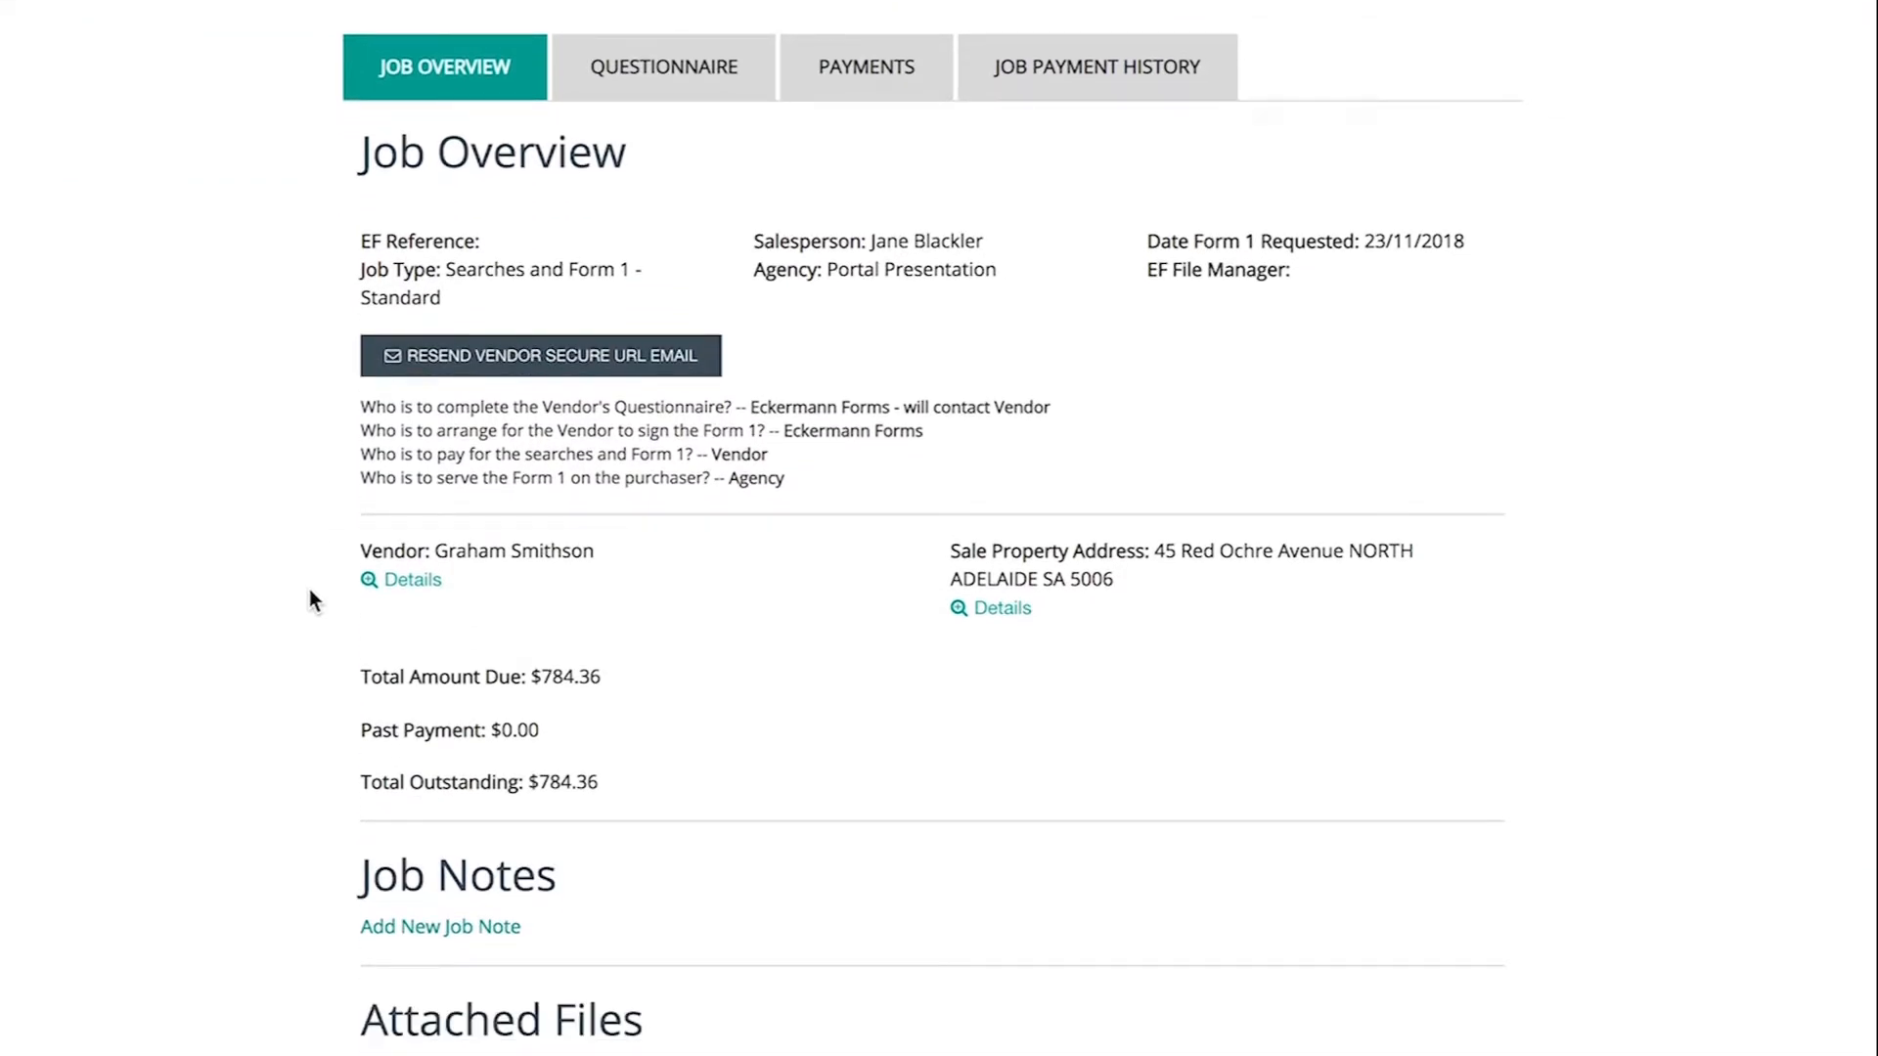
pyautogui.scroll(2, 311, 599)
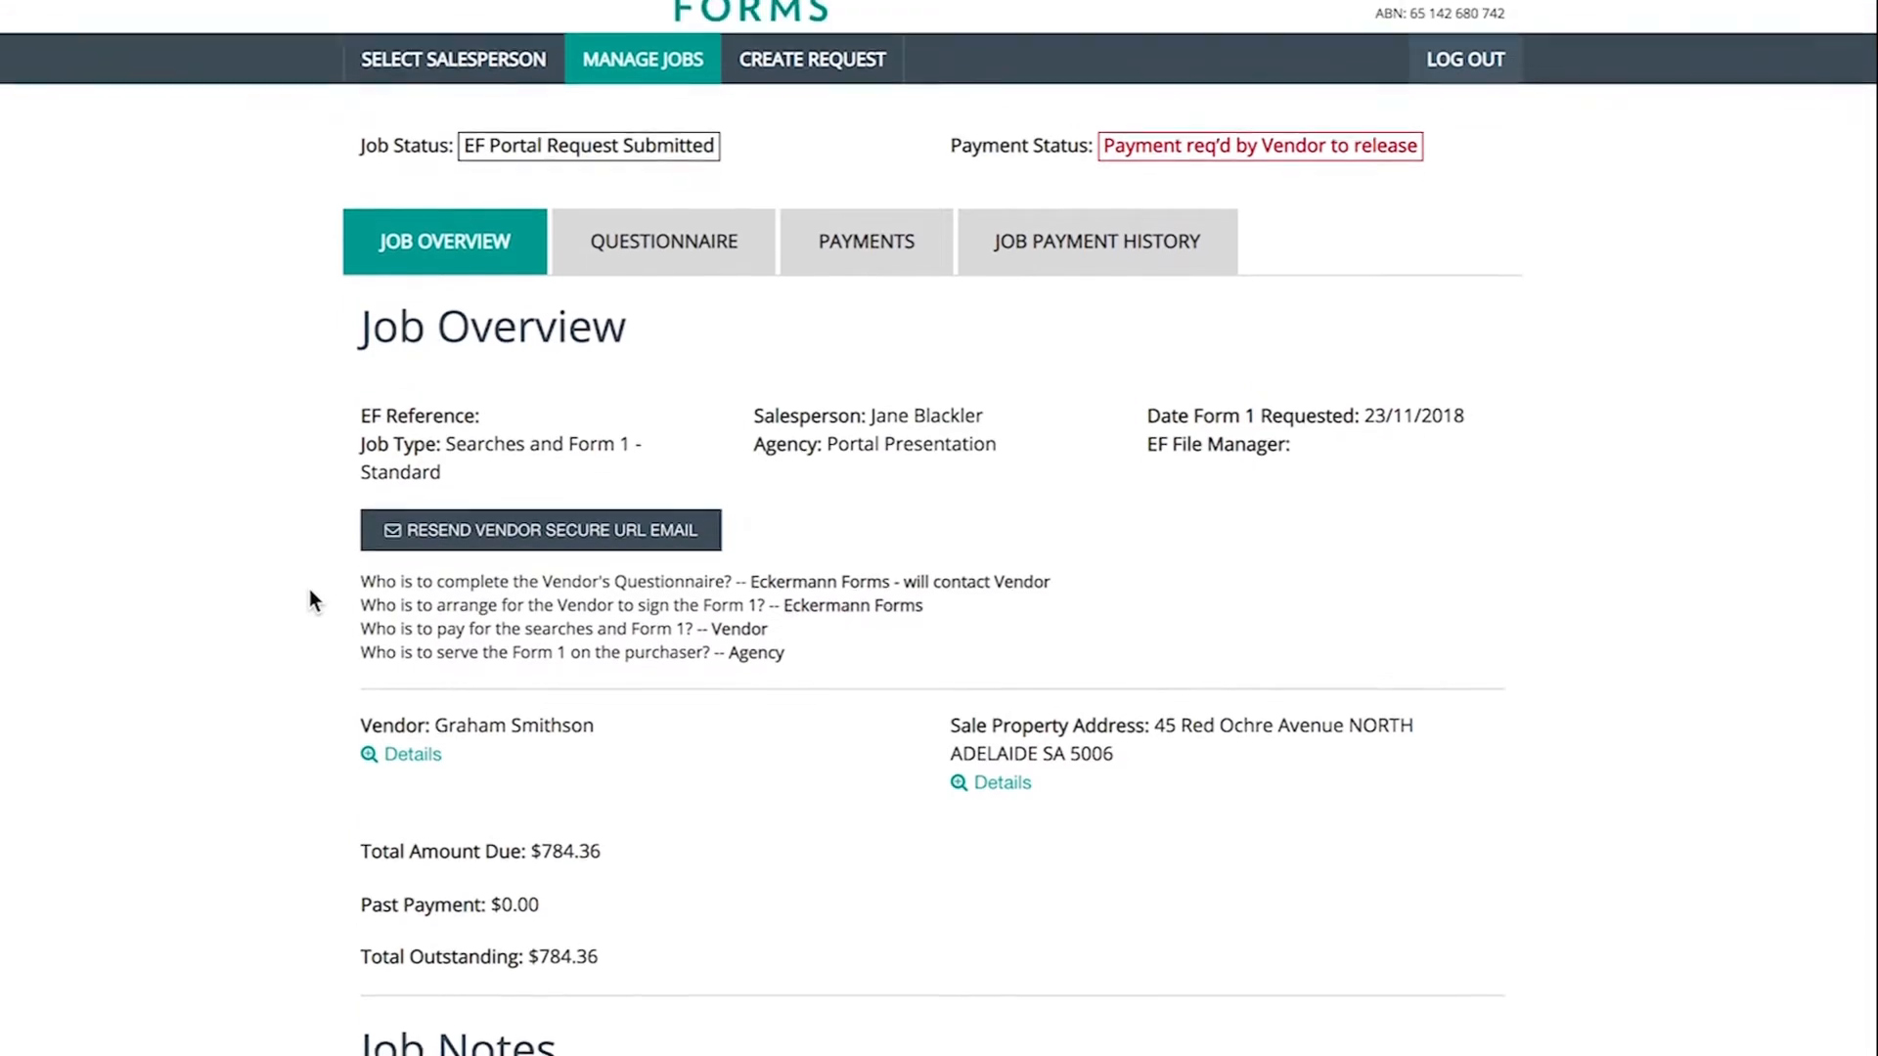
pyautogui.scroll(1, 313, 599)
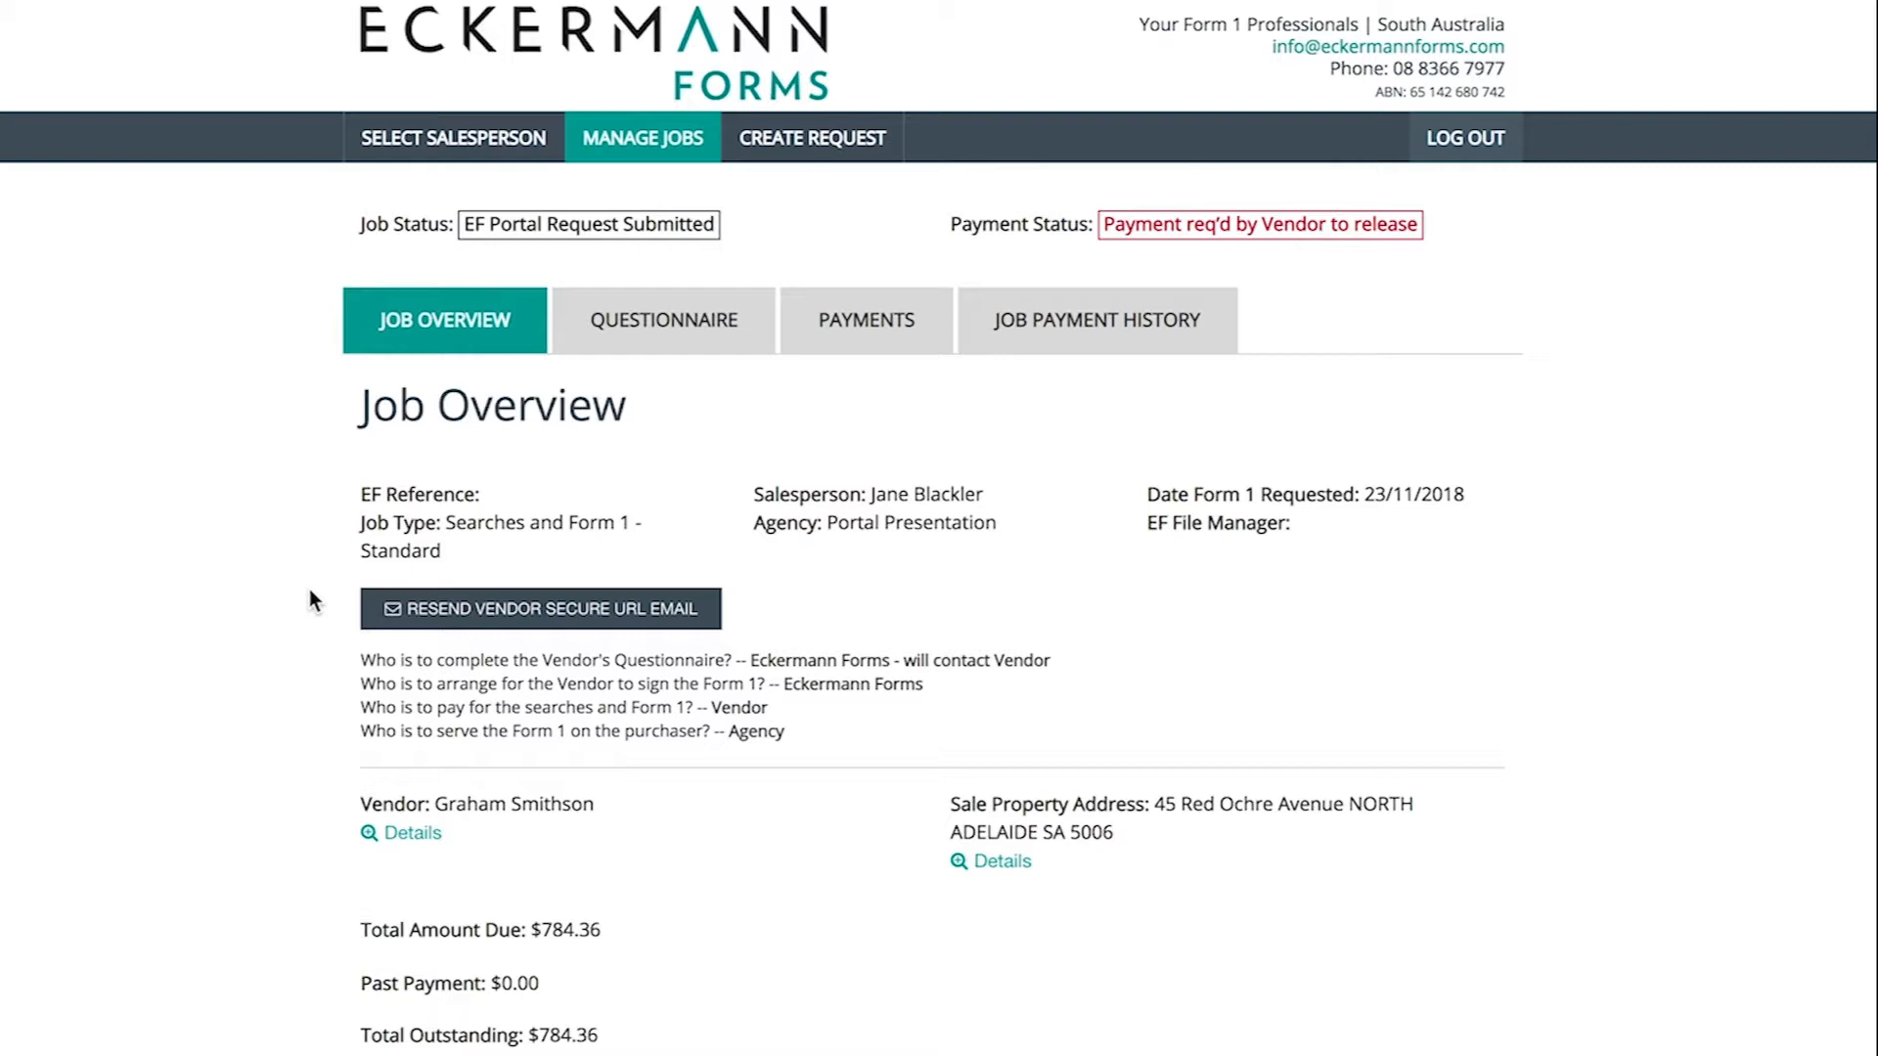
pyautogui.scroll(-3, 286, 618)
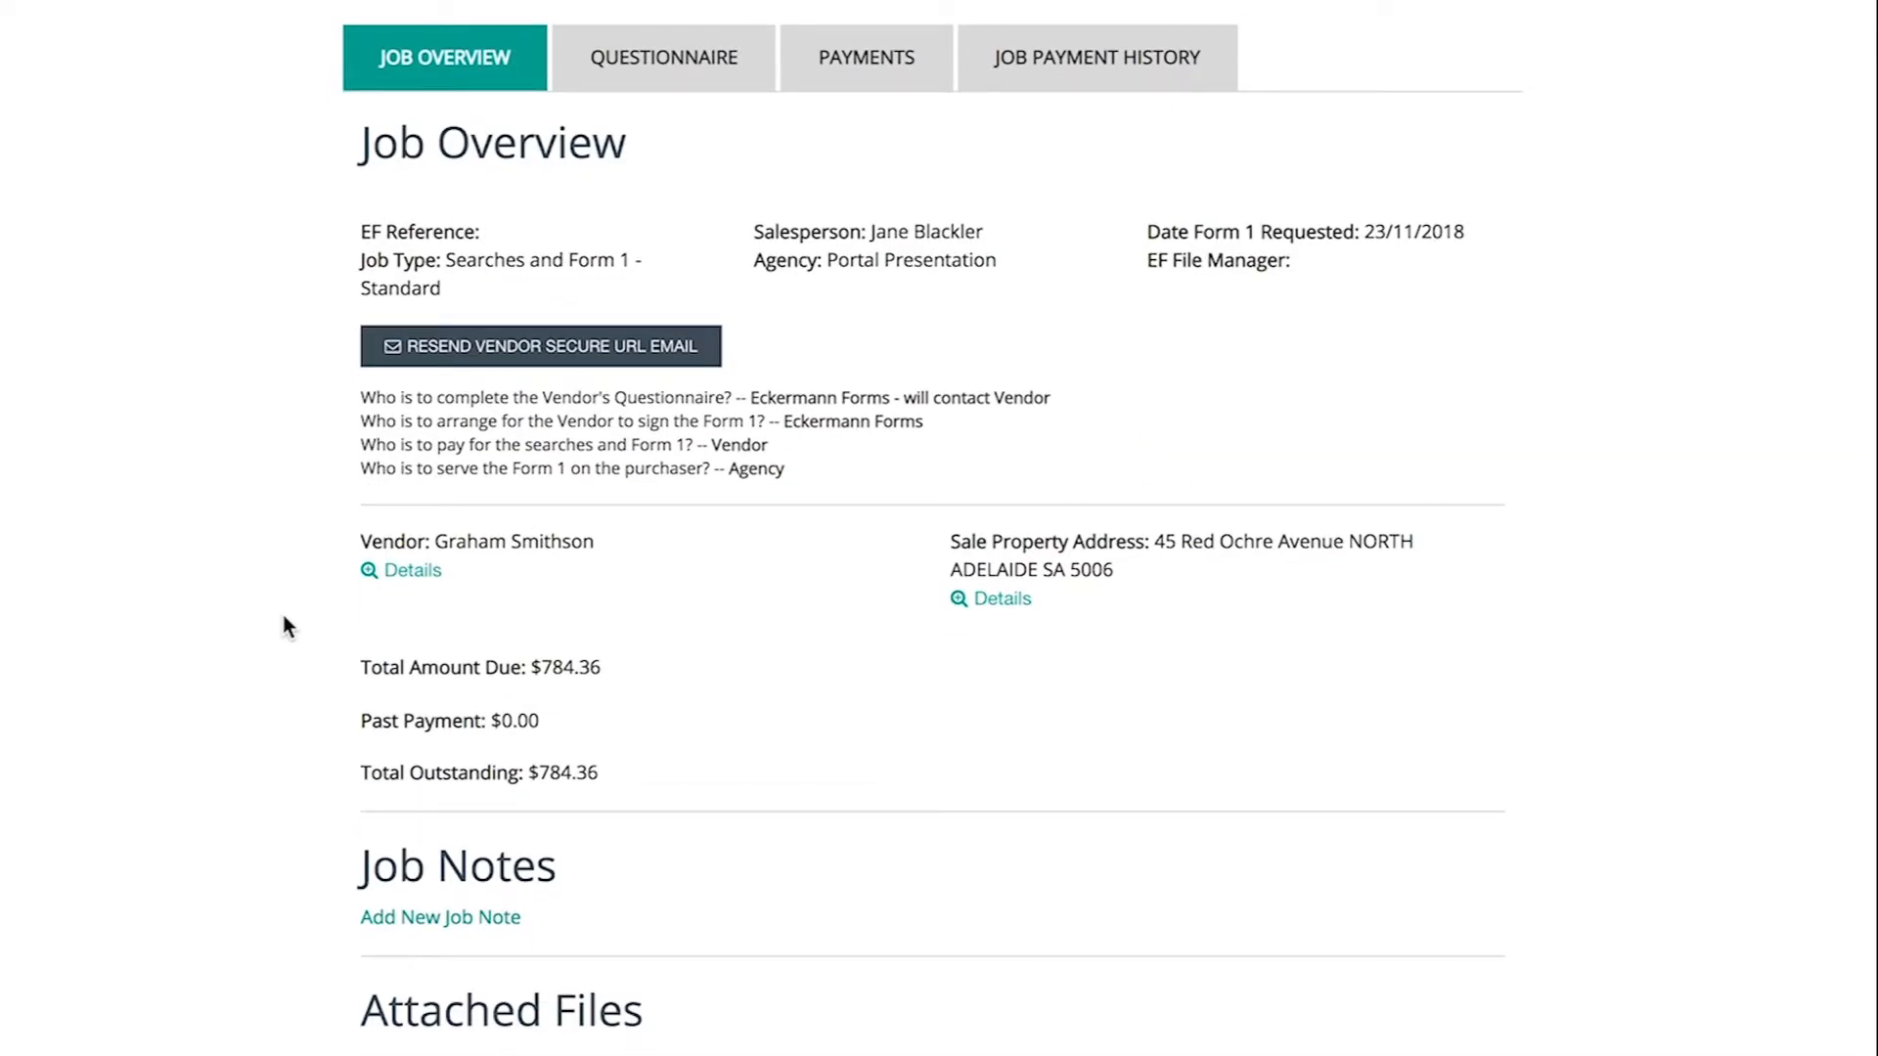
# - Save a new job note 'Please call after 3pm' and check it under Job Notes
pyautogui.click(396, 934)
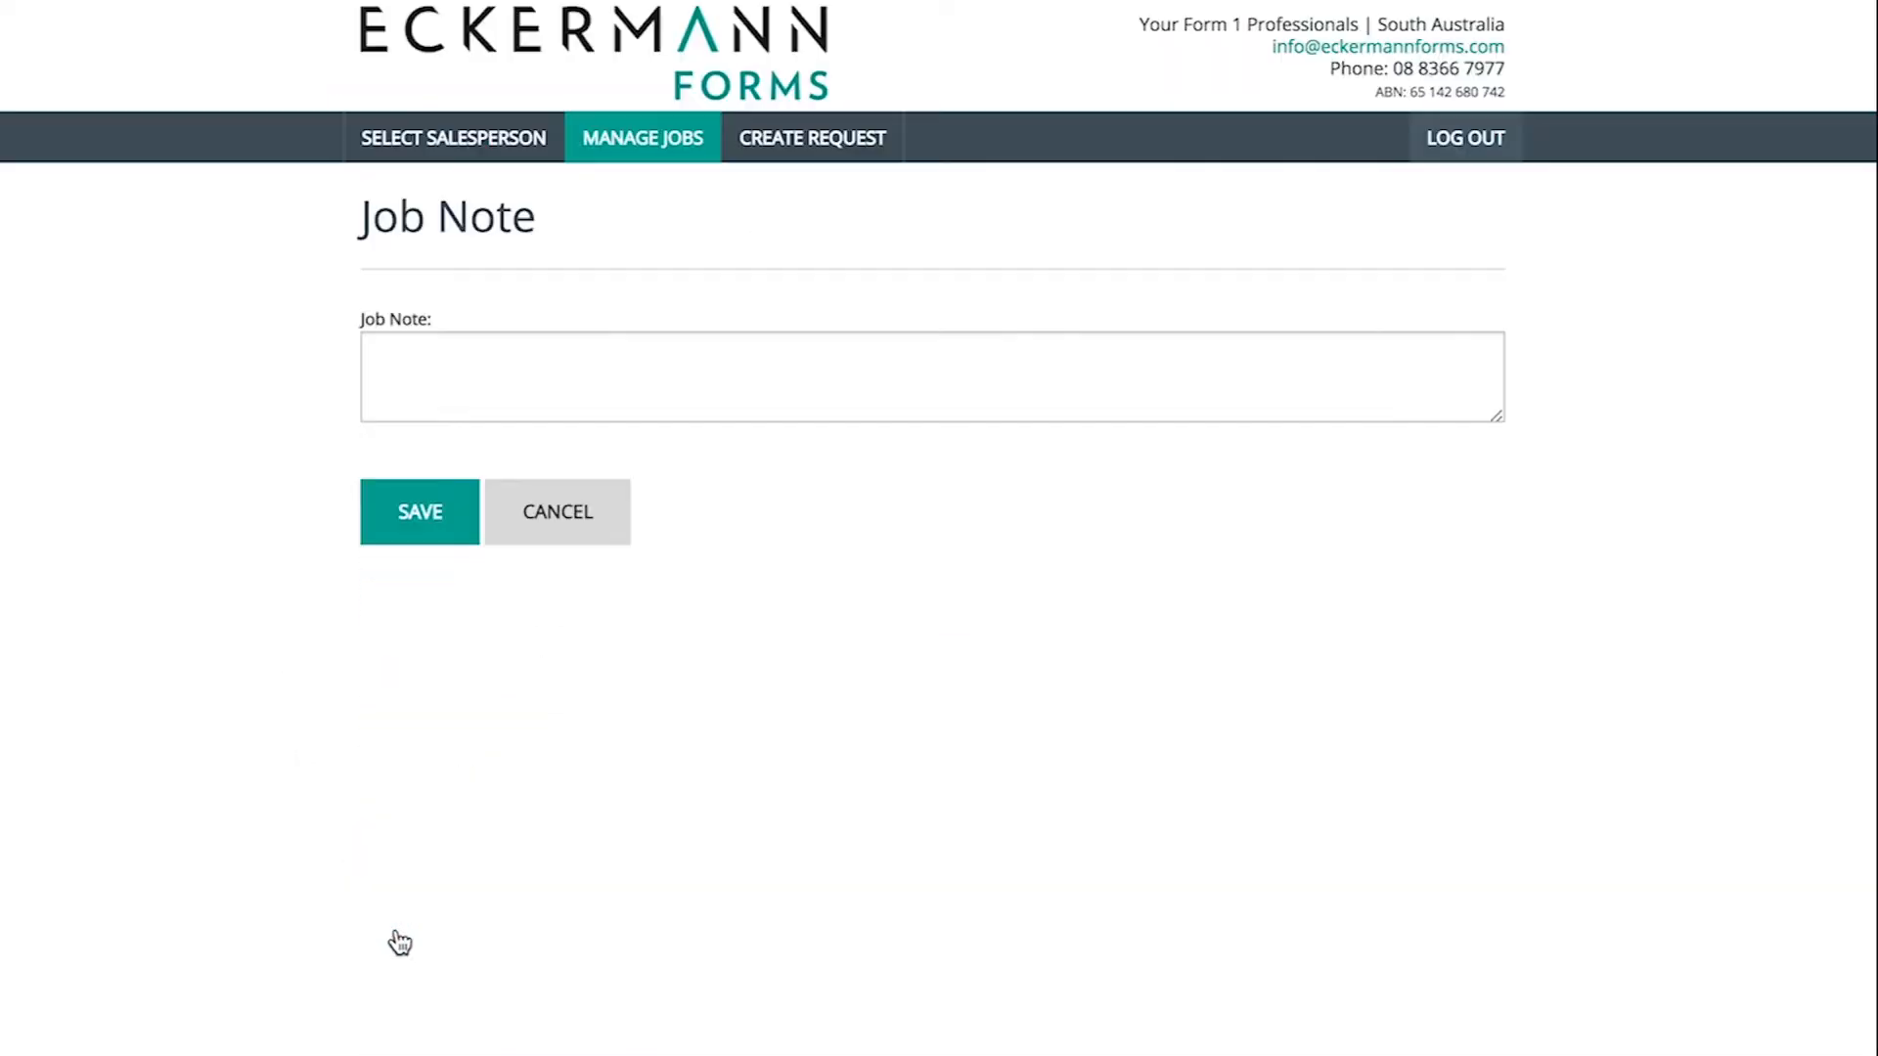
pyautogui.click(444, 359)
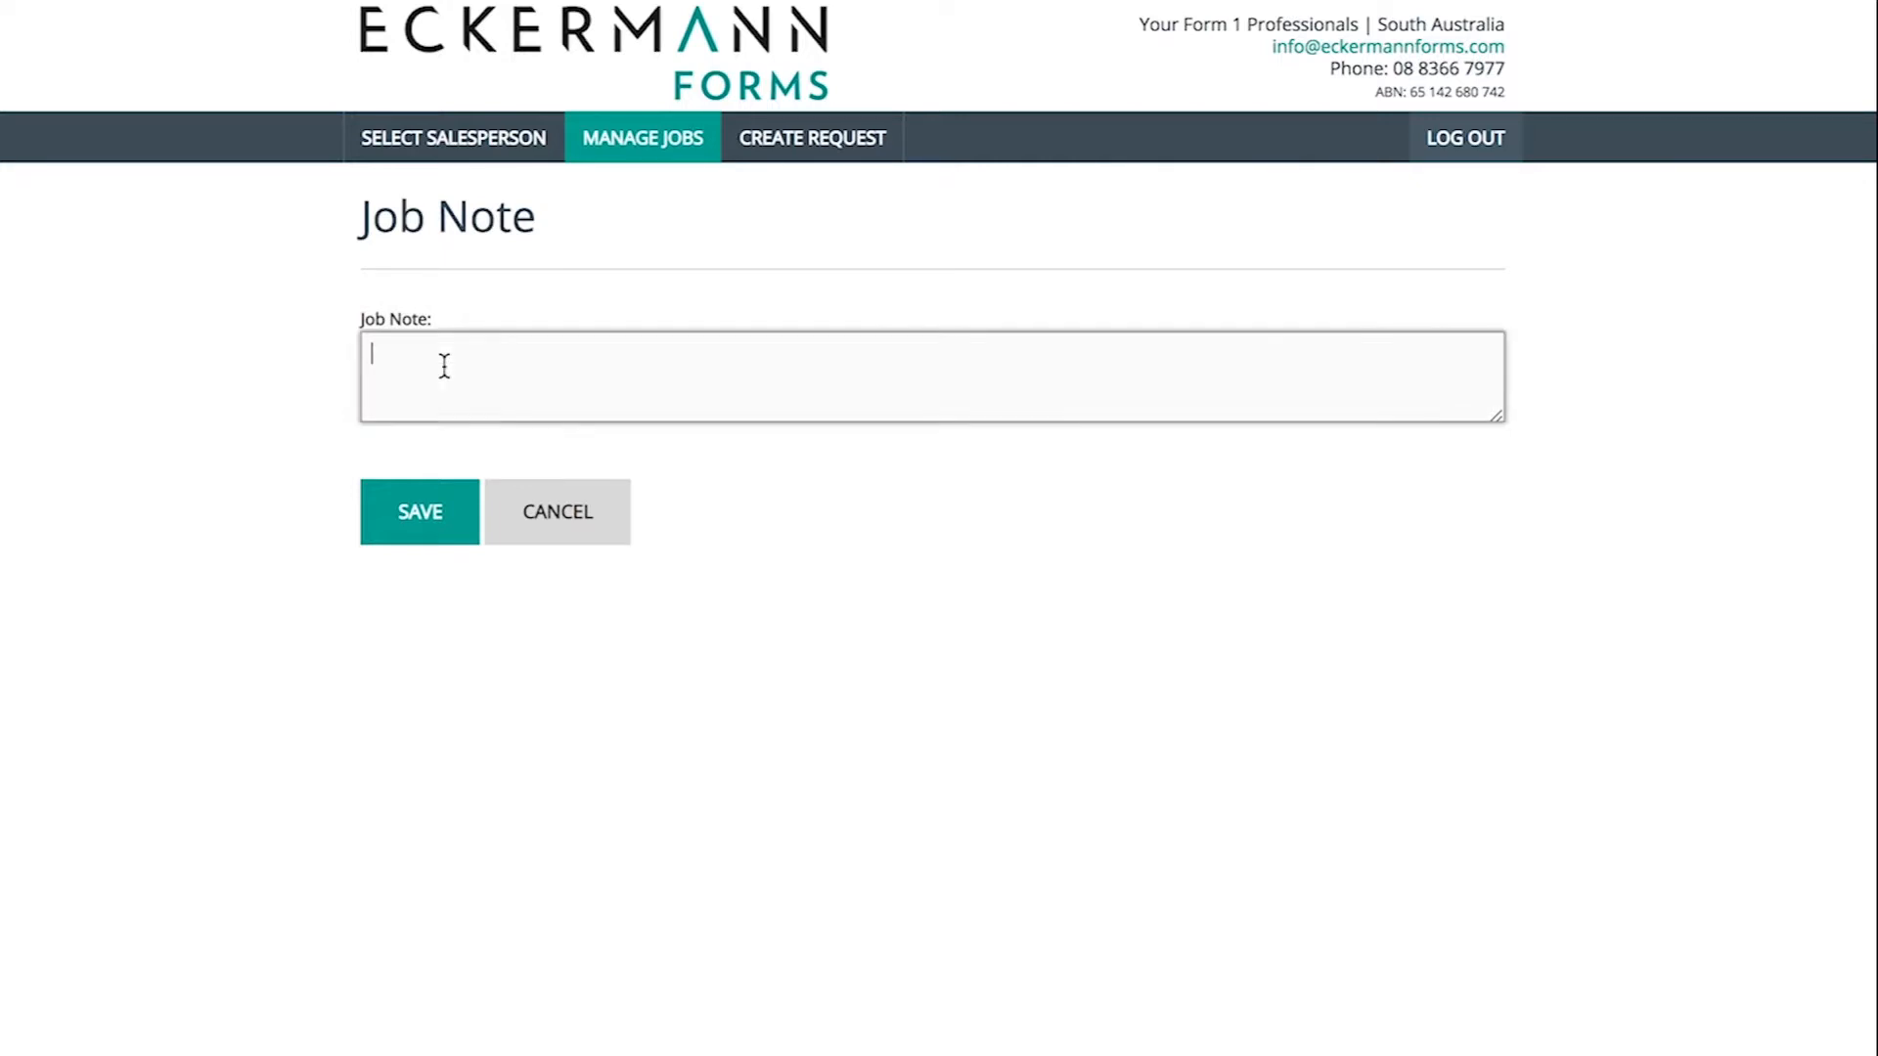
pyautogui.write('Please call after 3')
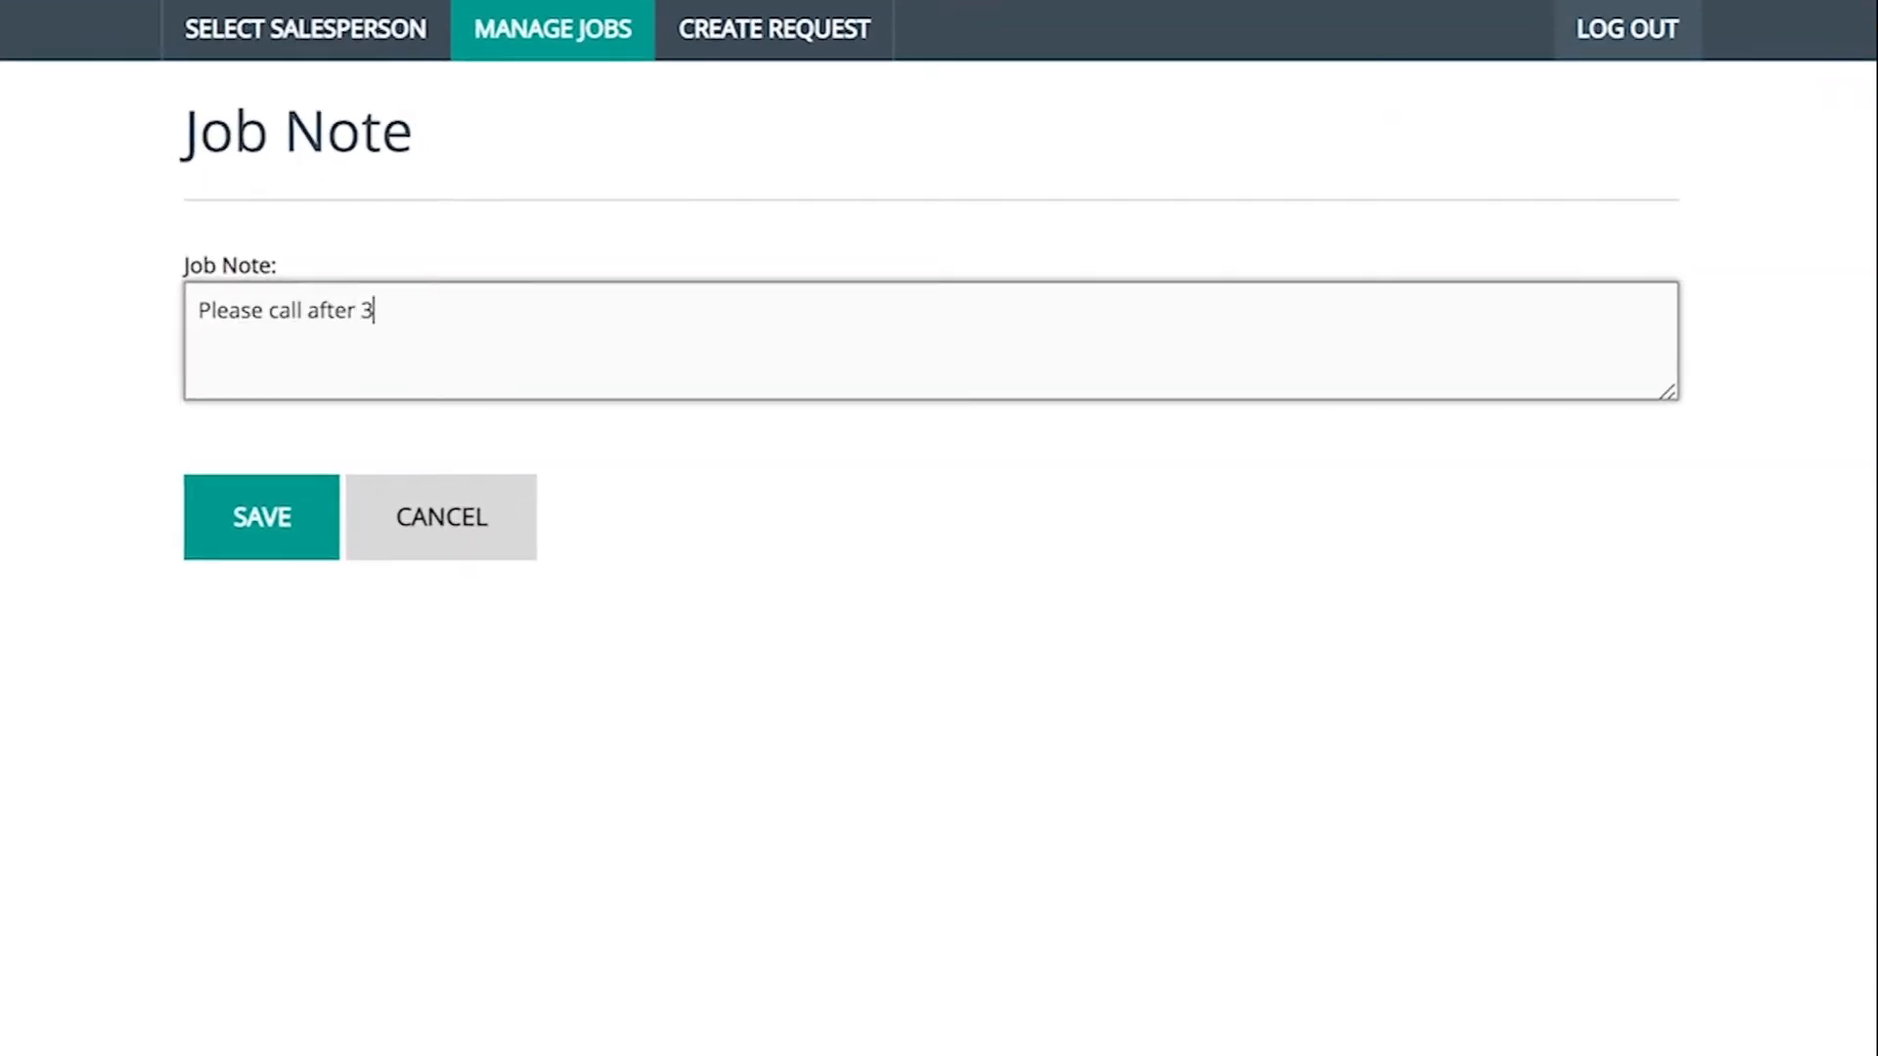
pyautogui.write('pm')
pyautogui.click(260, 512)
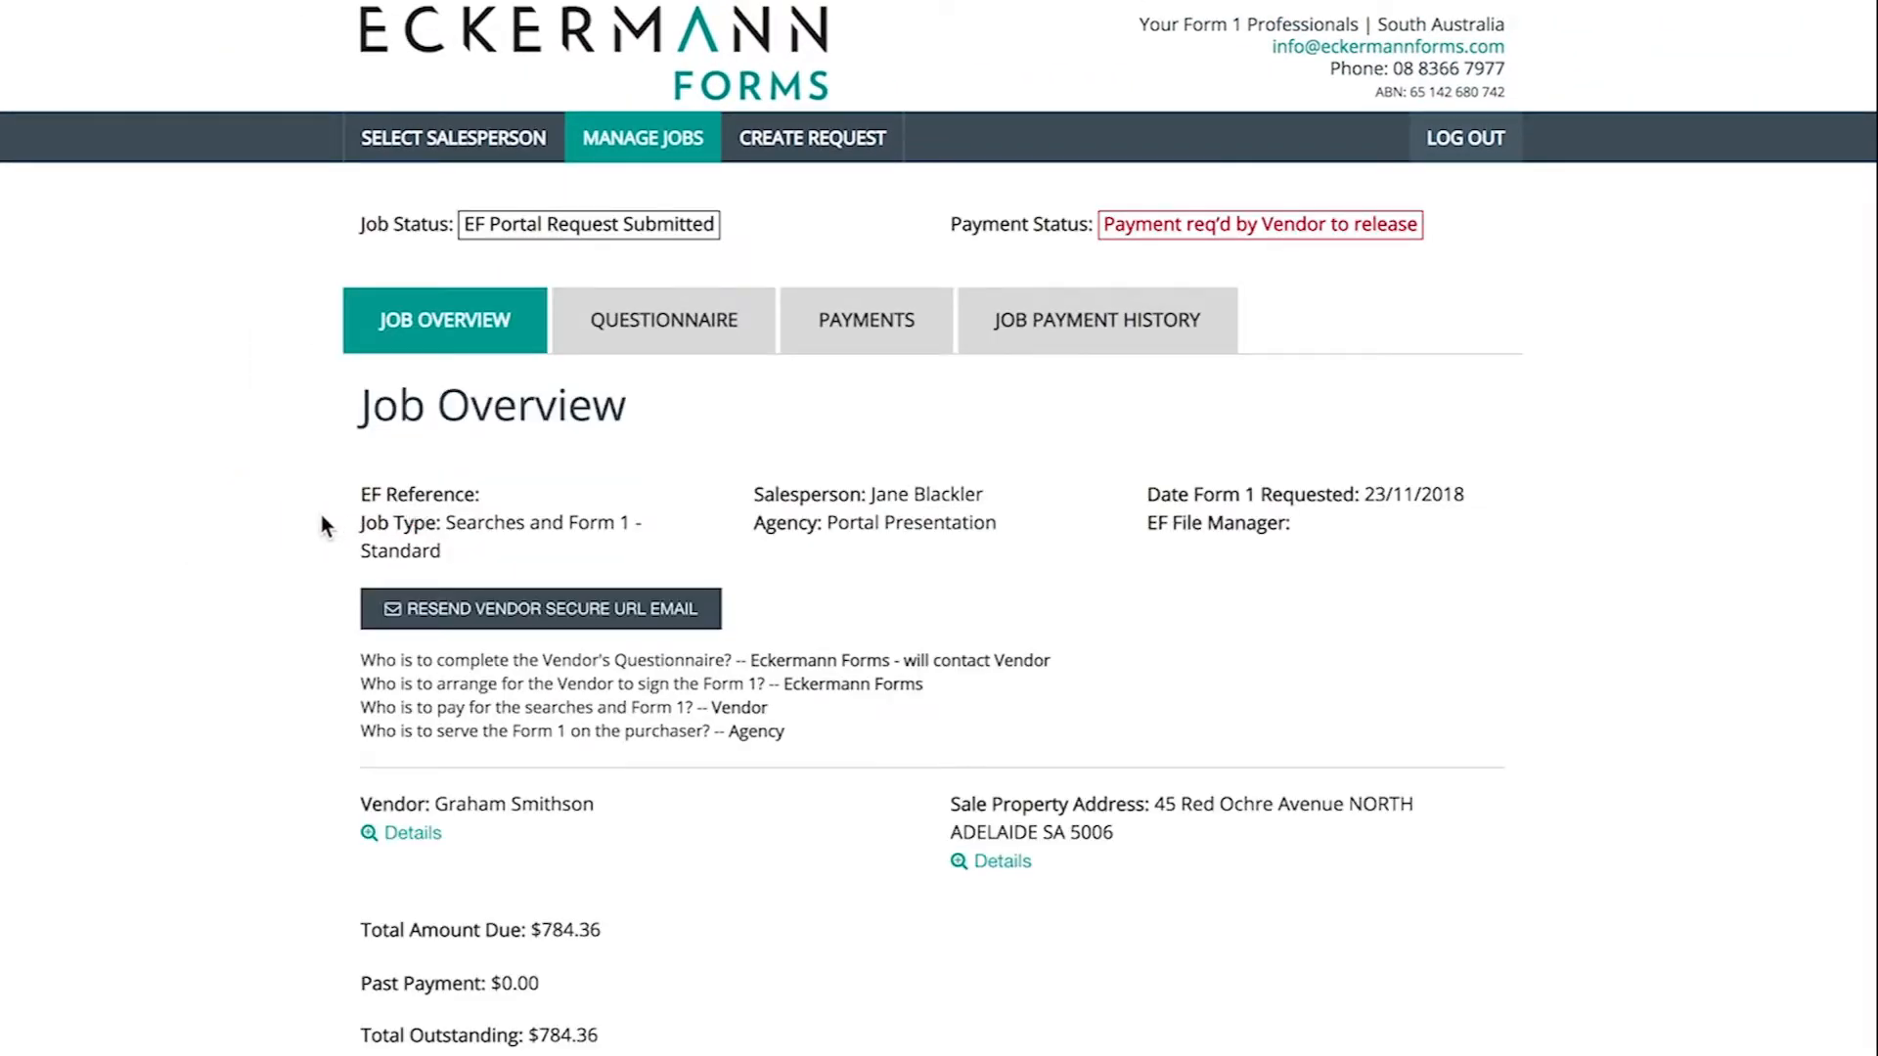
pyautogui.scroll(-3, 325, 526)
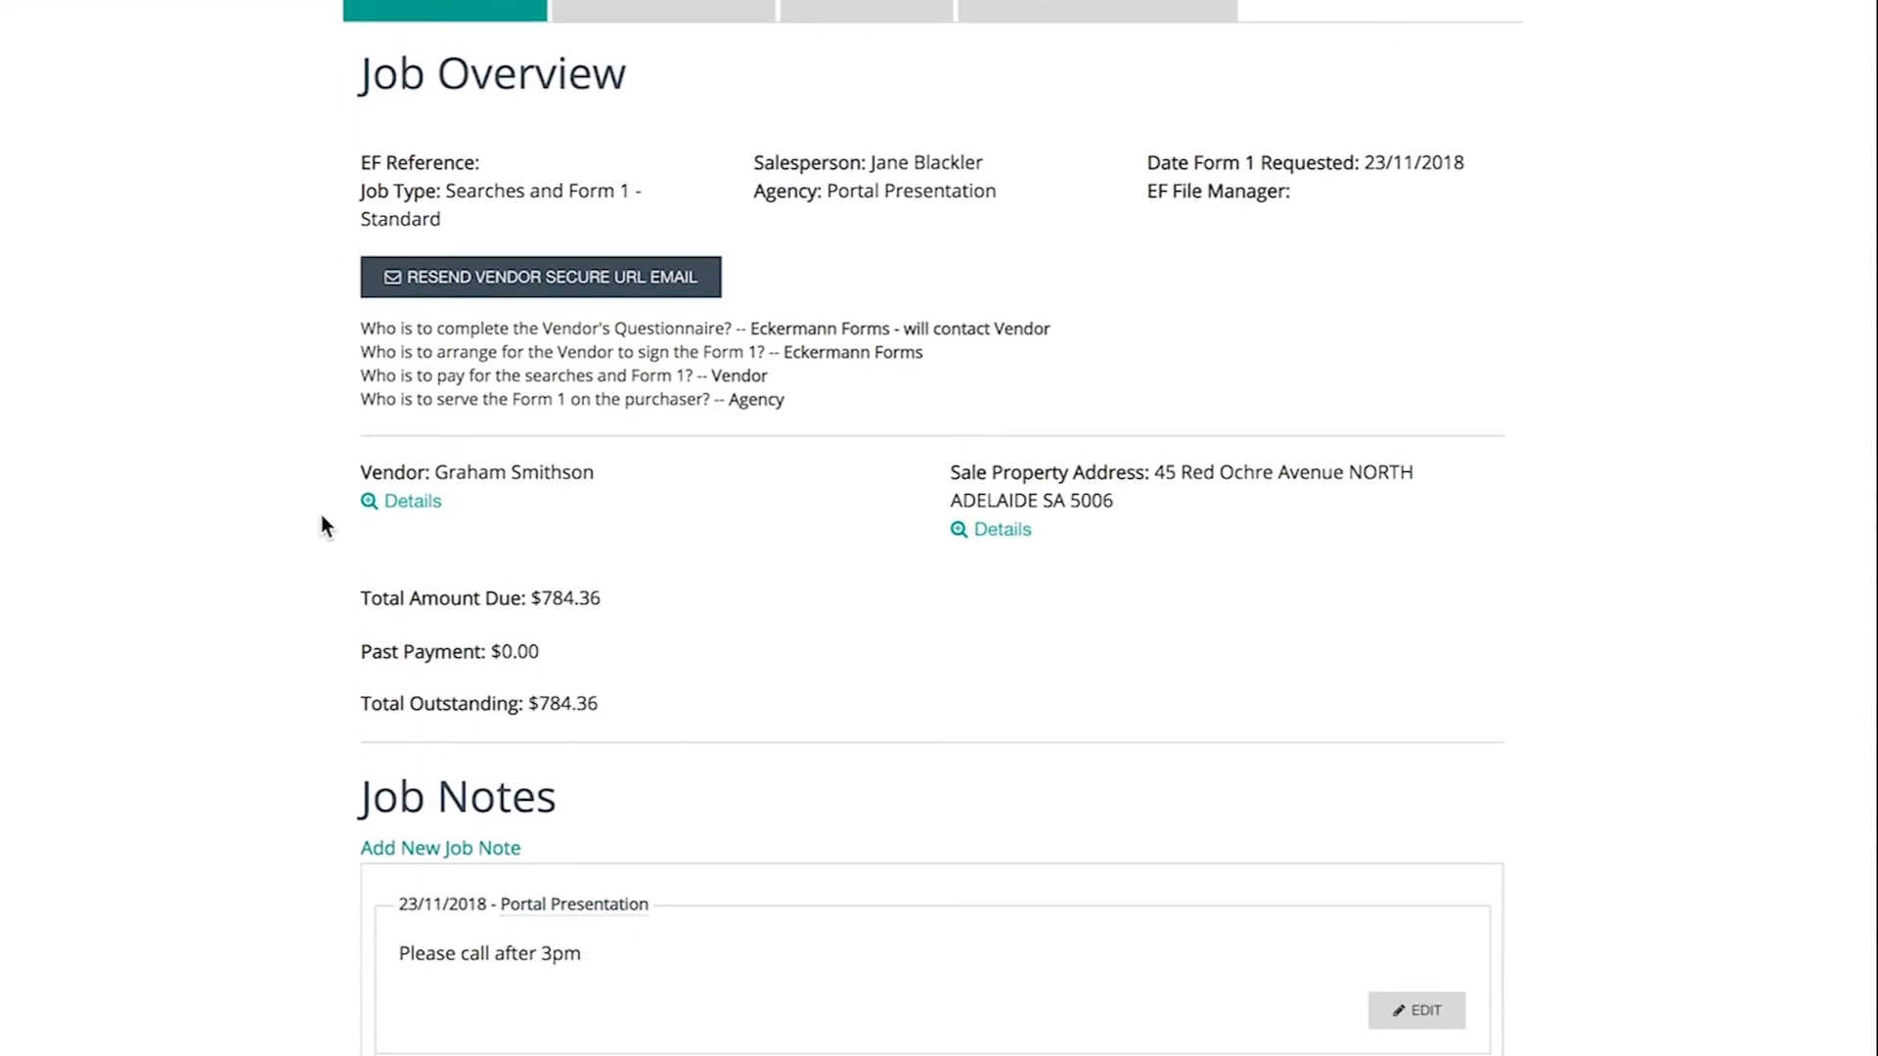
pyautogui.scroll(-2, 321, 517)
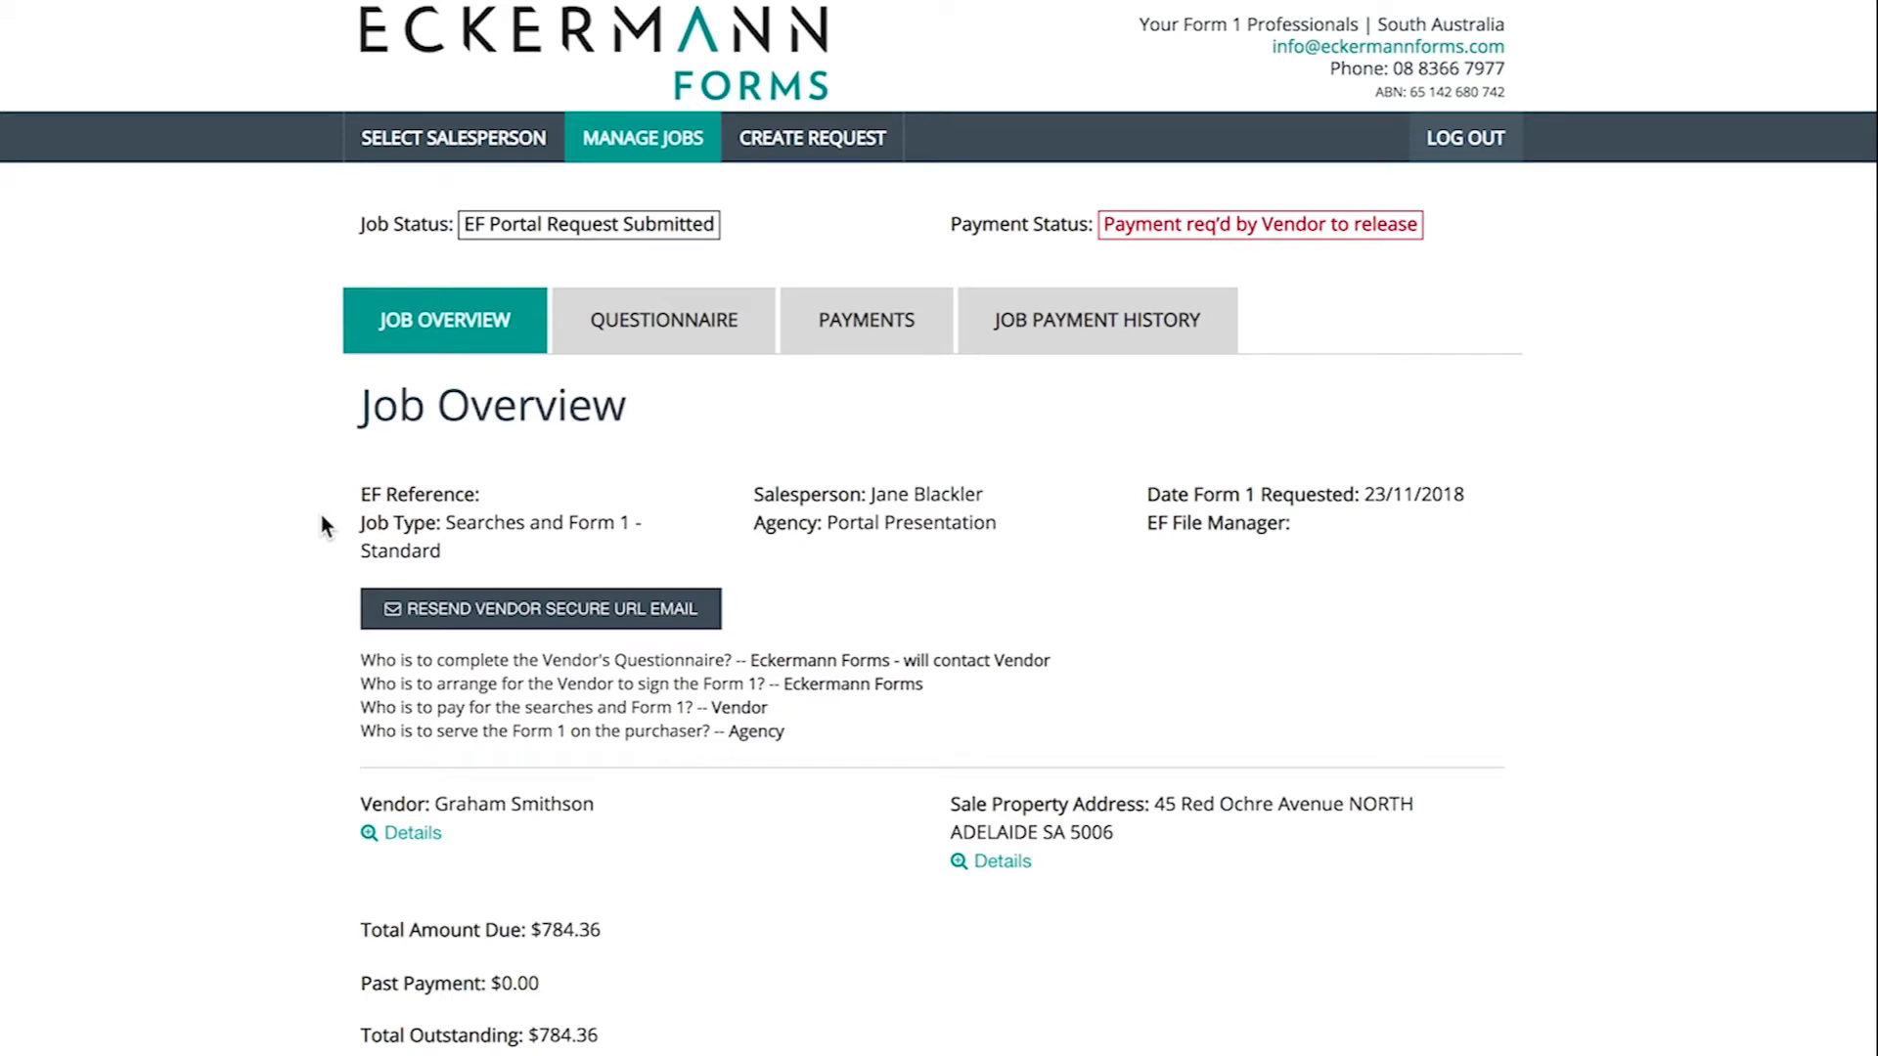
# - Start the questionnaire, answer lease Yes, covenant No, and note 'Lease agreement attached'
pyautogui.click(654, 352)
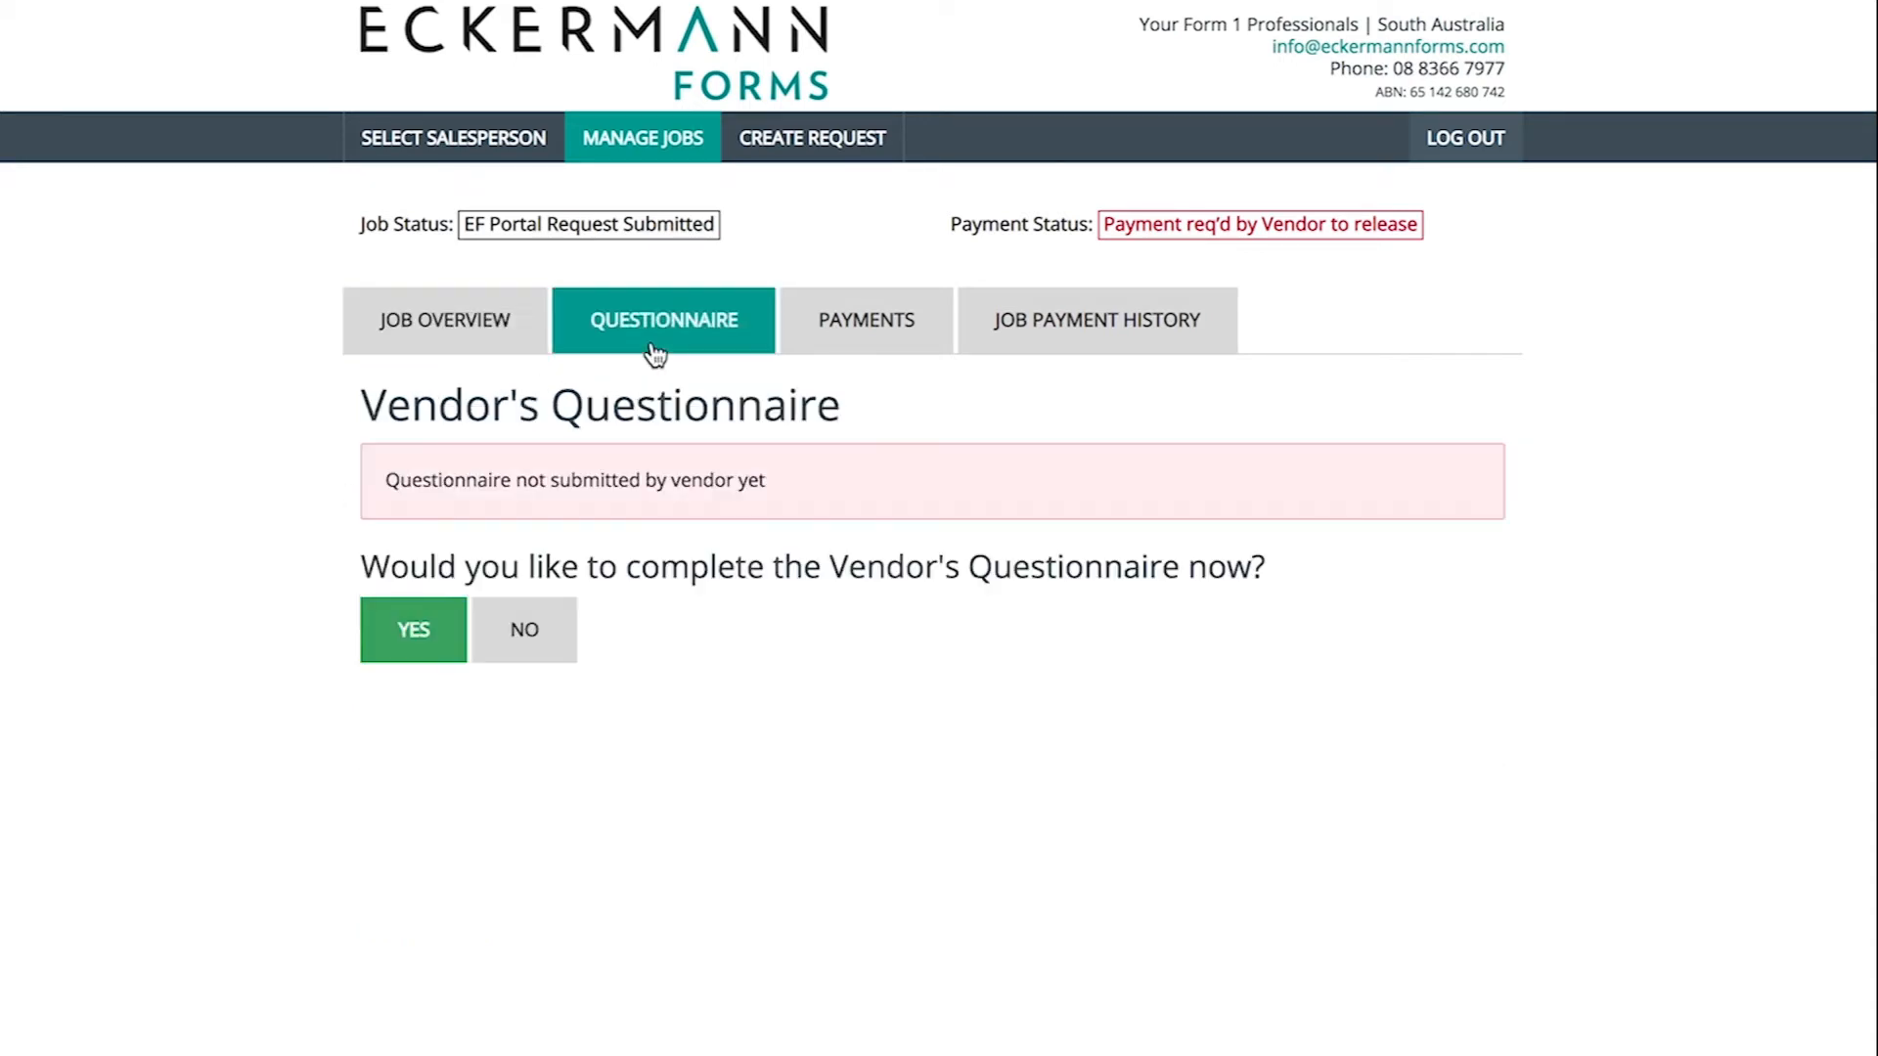
pyautogui.click(460, 637)
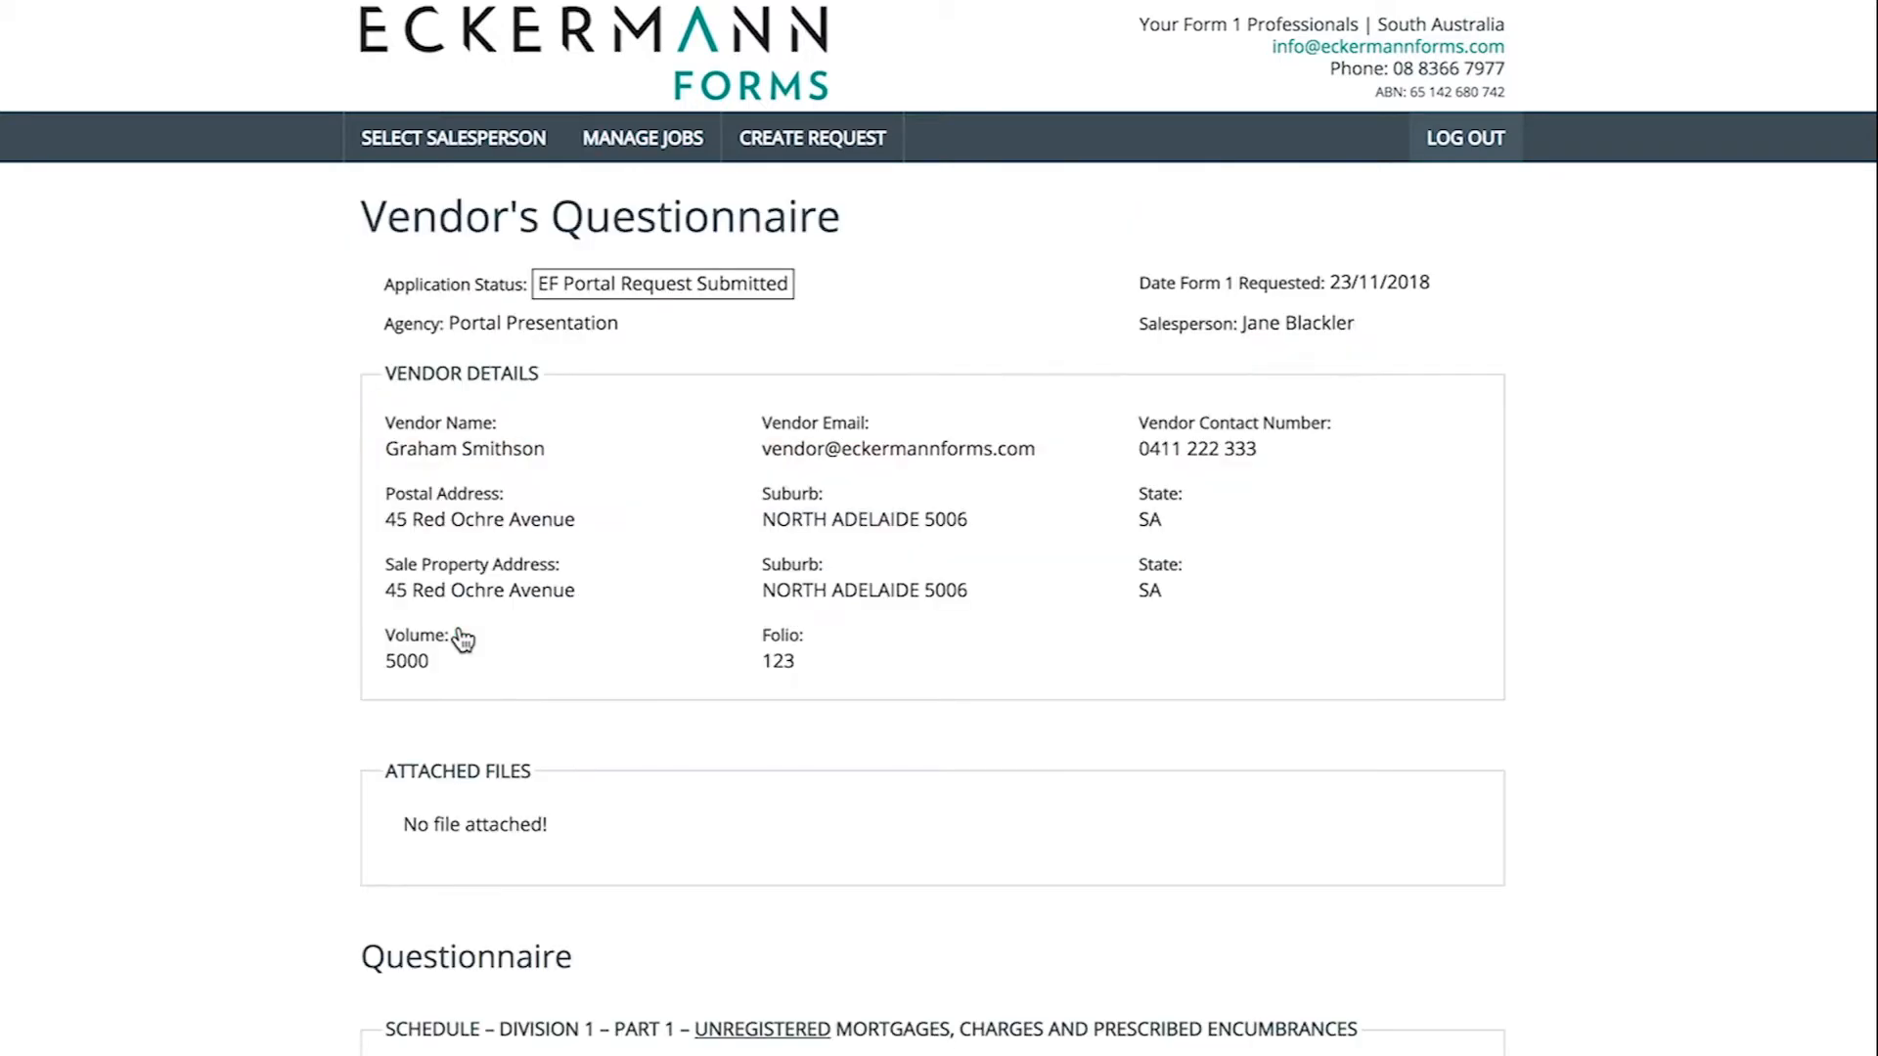
pyautogui.scroll(-5, 462, 640)
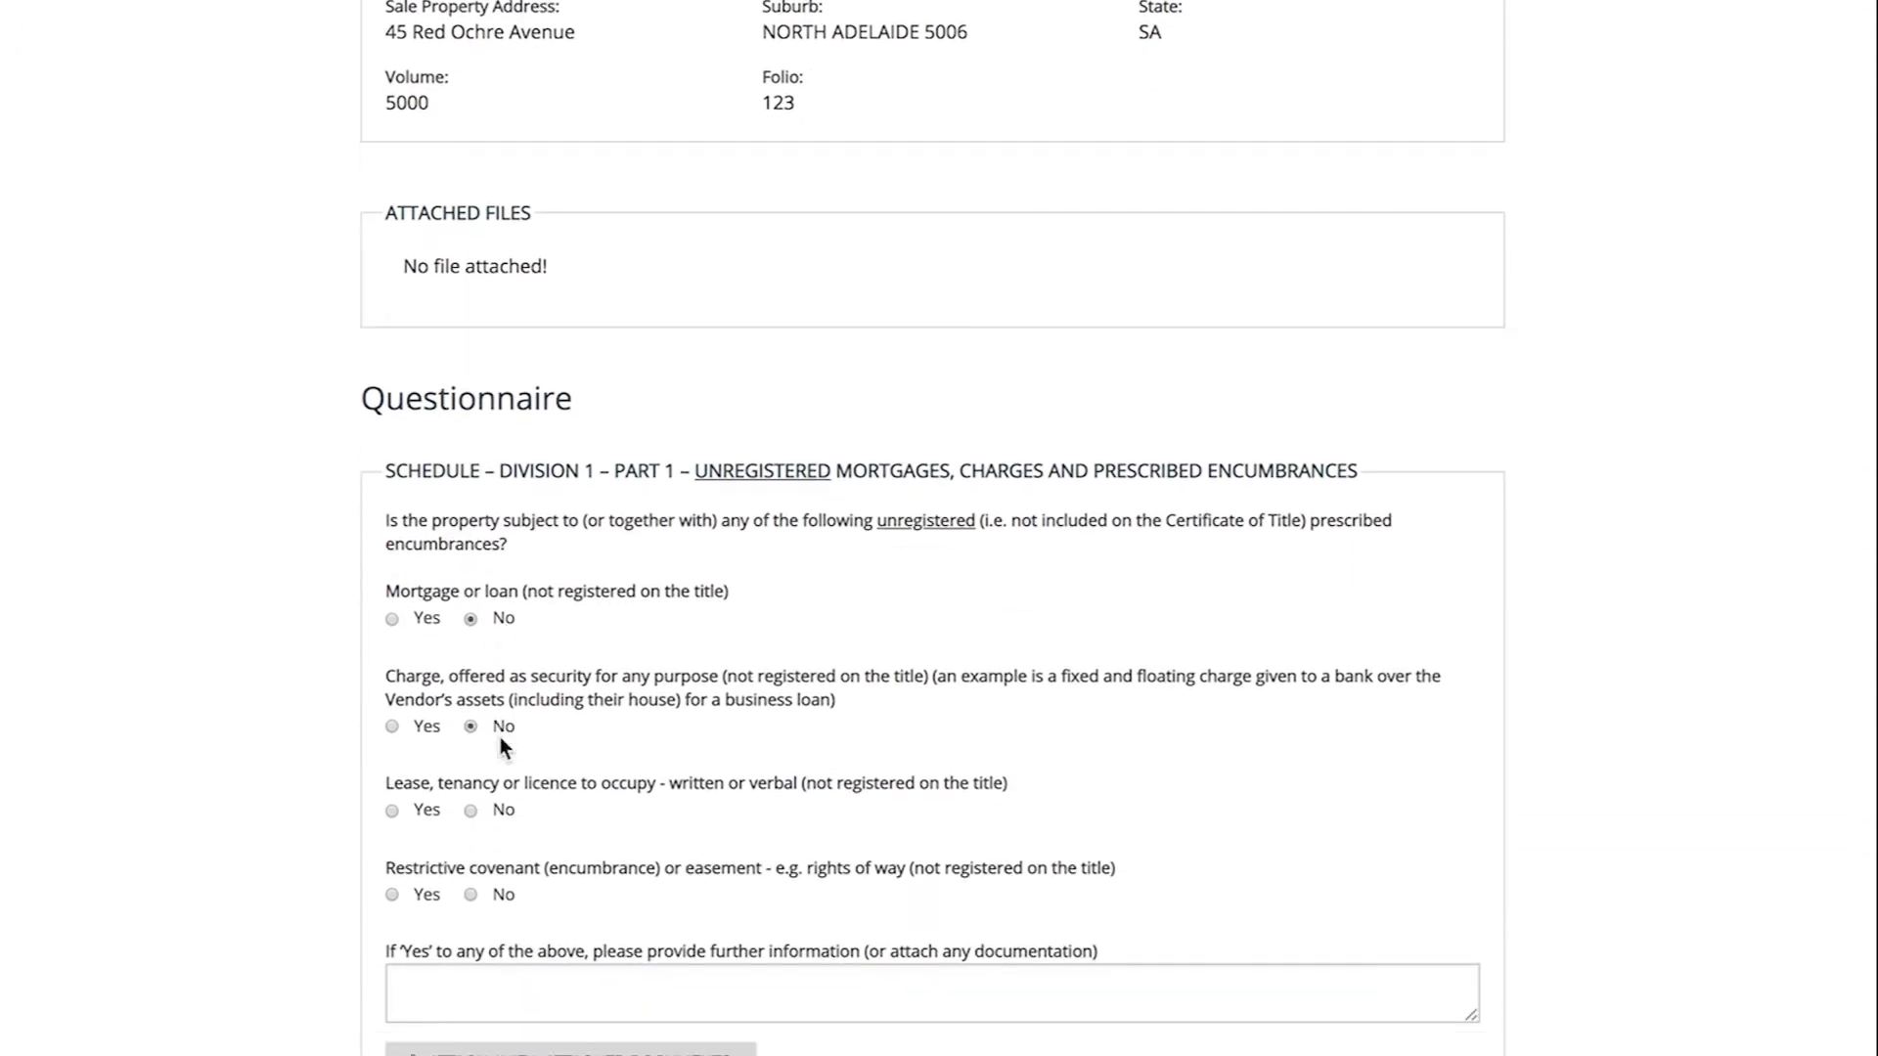
pyautogui.click(427, 813)
pyautogui.scroll(-1, 430, 821)
pyautogui.click(471, 768)
pyautogui.click(435, 893)
pyautogui.write('Lease agreement attached')
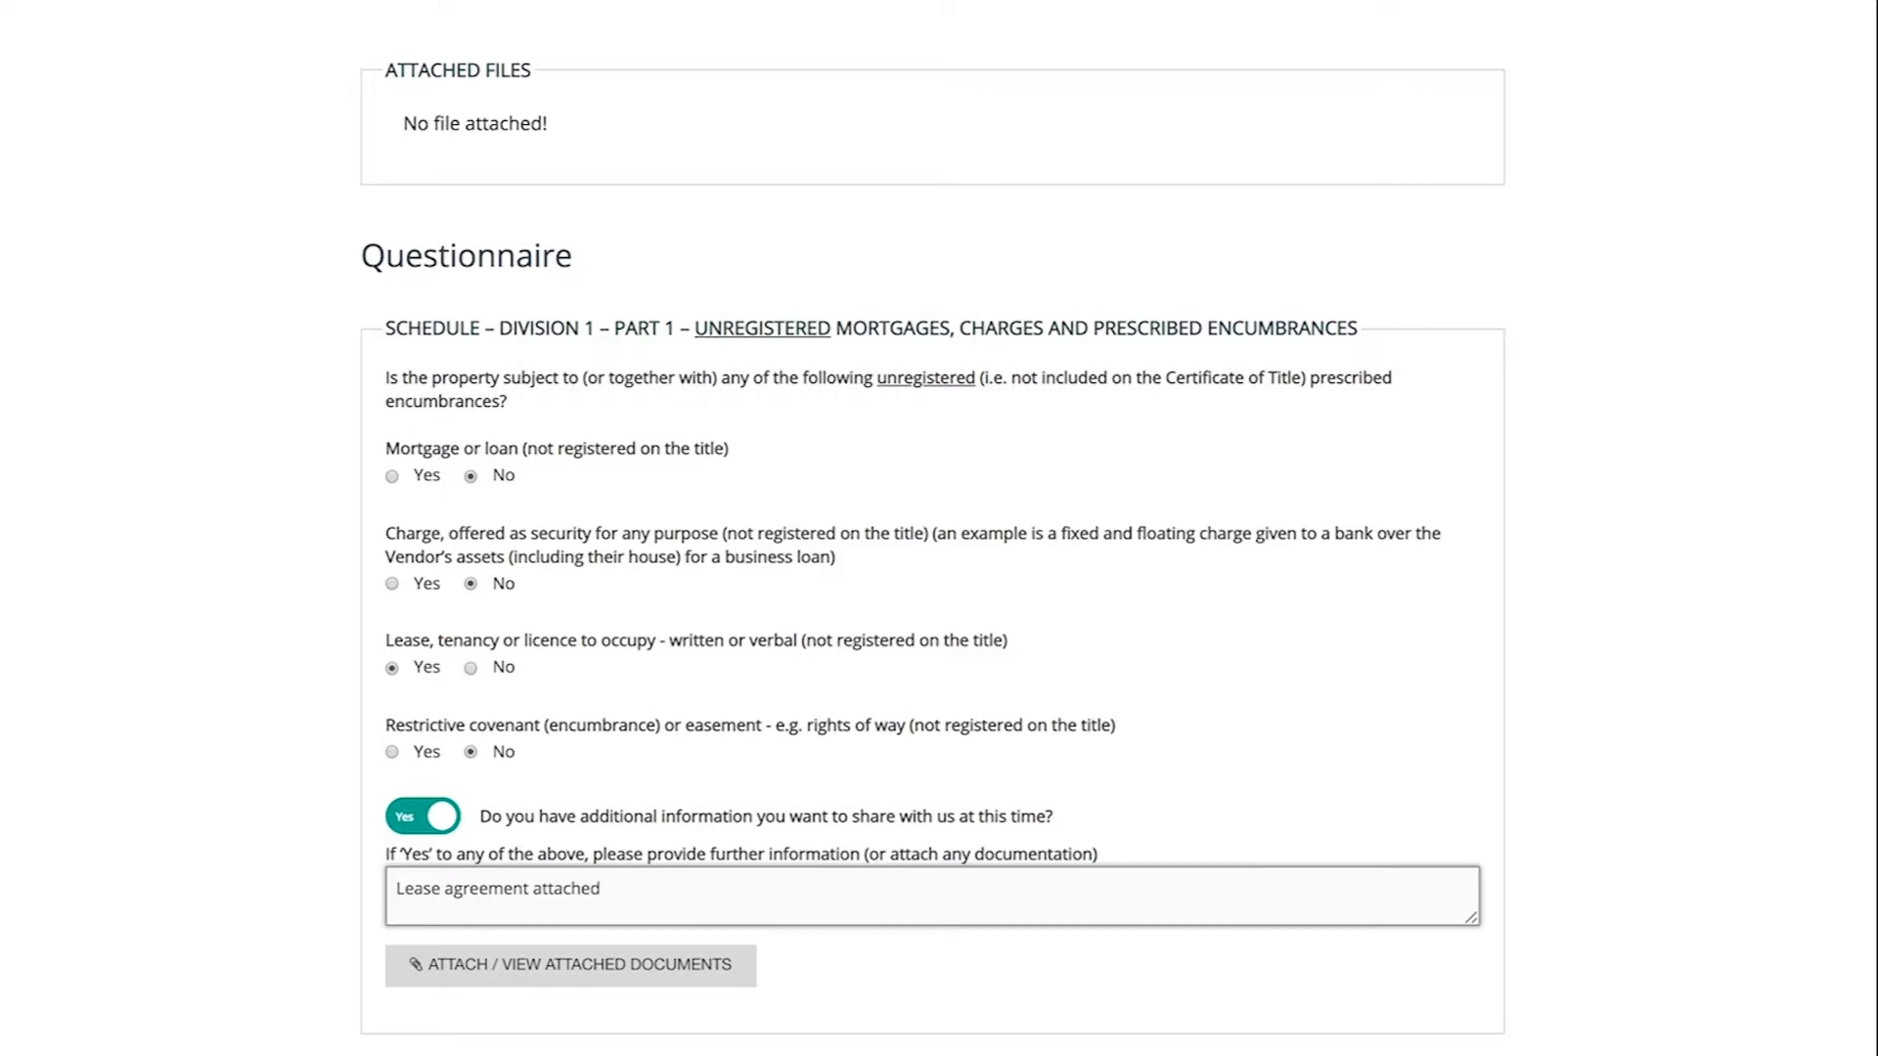
pyautogui.scroll(1, 427, 989)
# - Upload Lease.pdf as a supporting document
pyautogui.click(427, 1055)
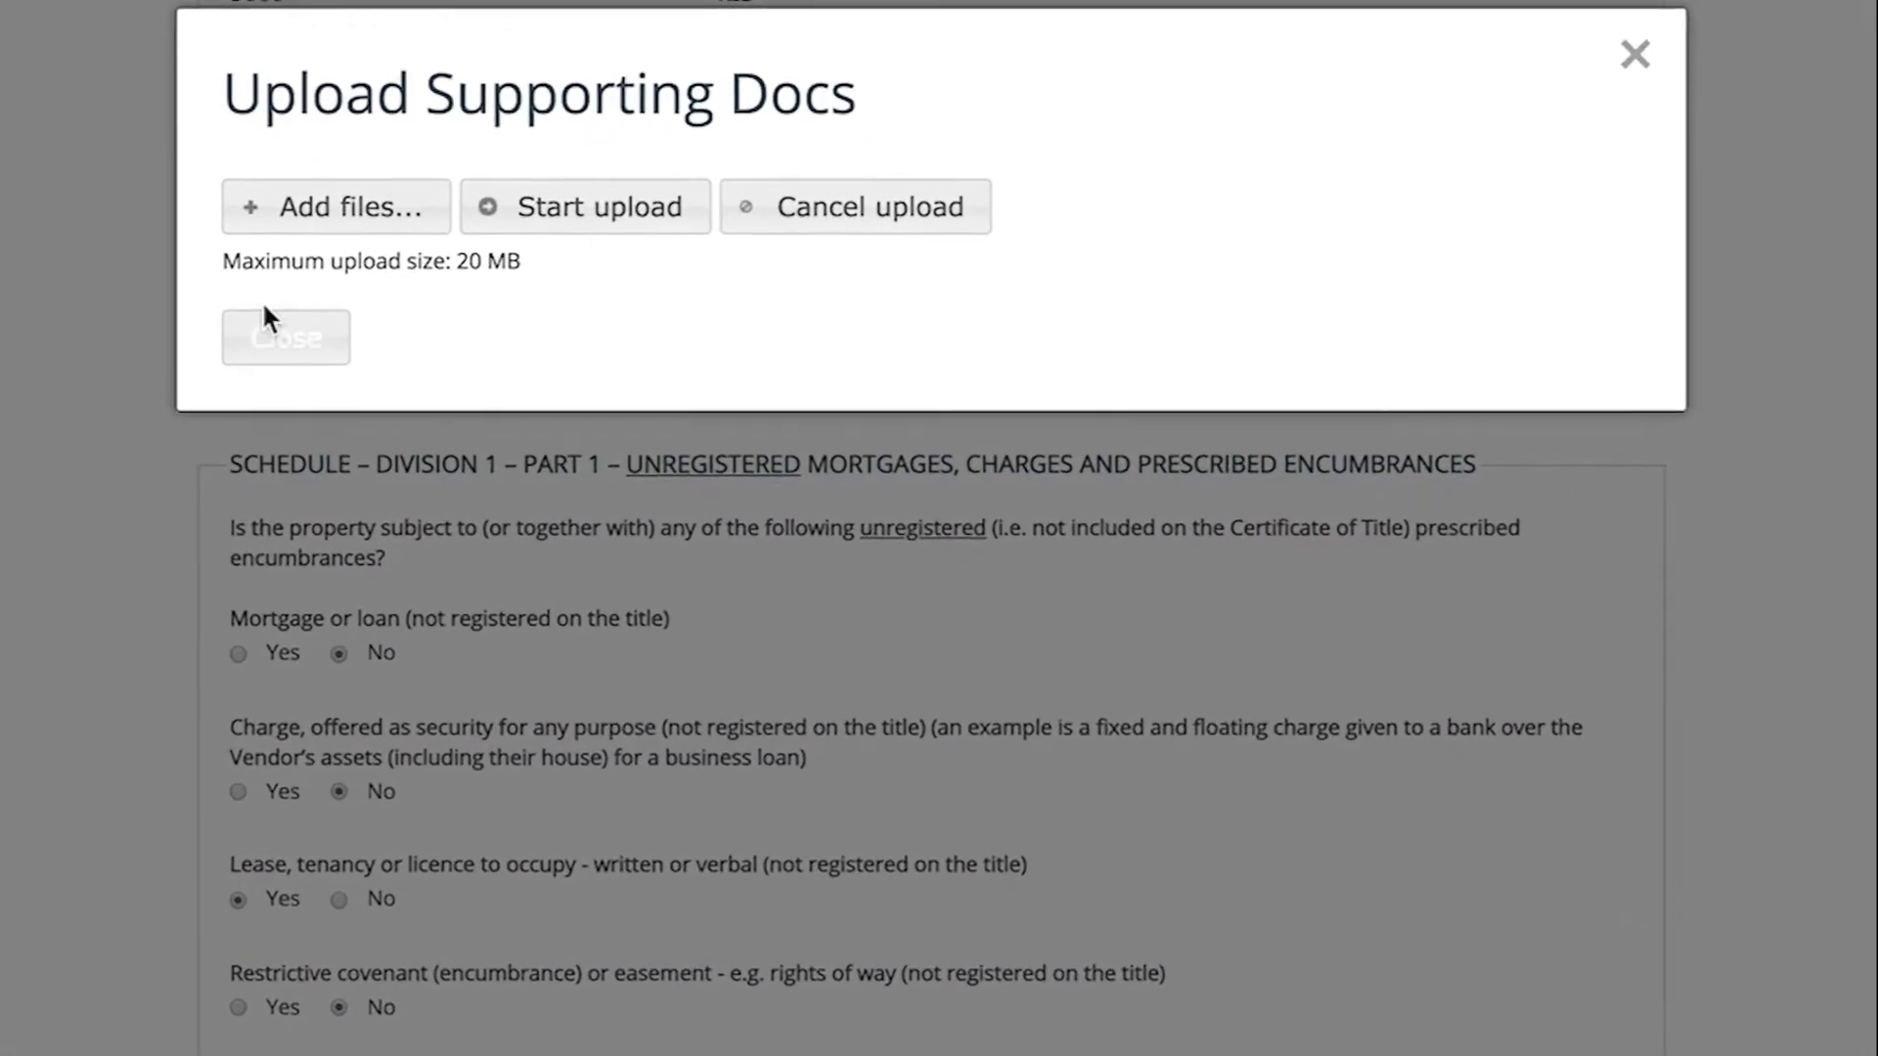
pyautogui.click(264, 213)
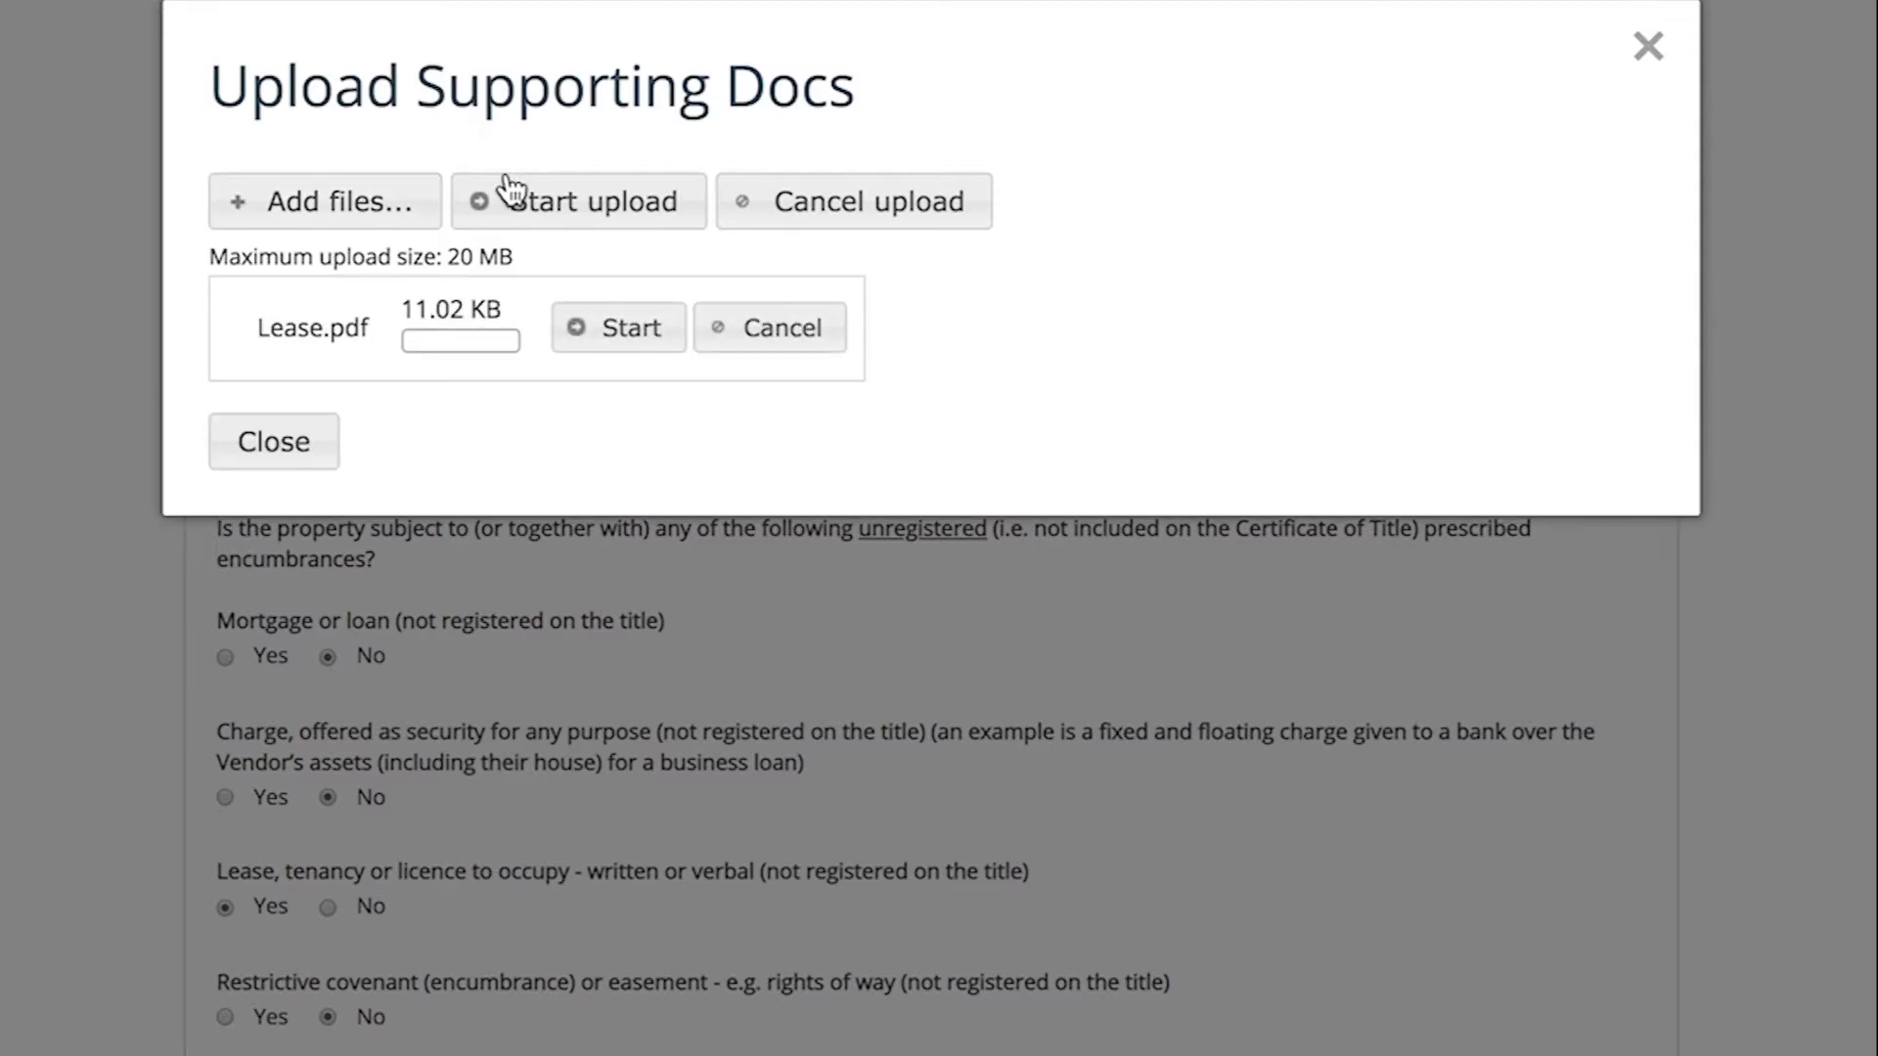
pyautogui.click(508, 191)
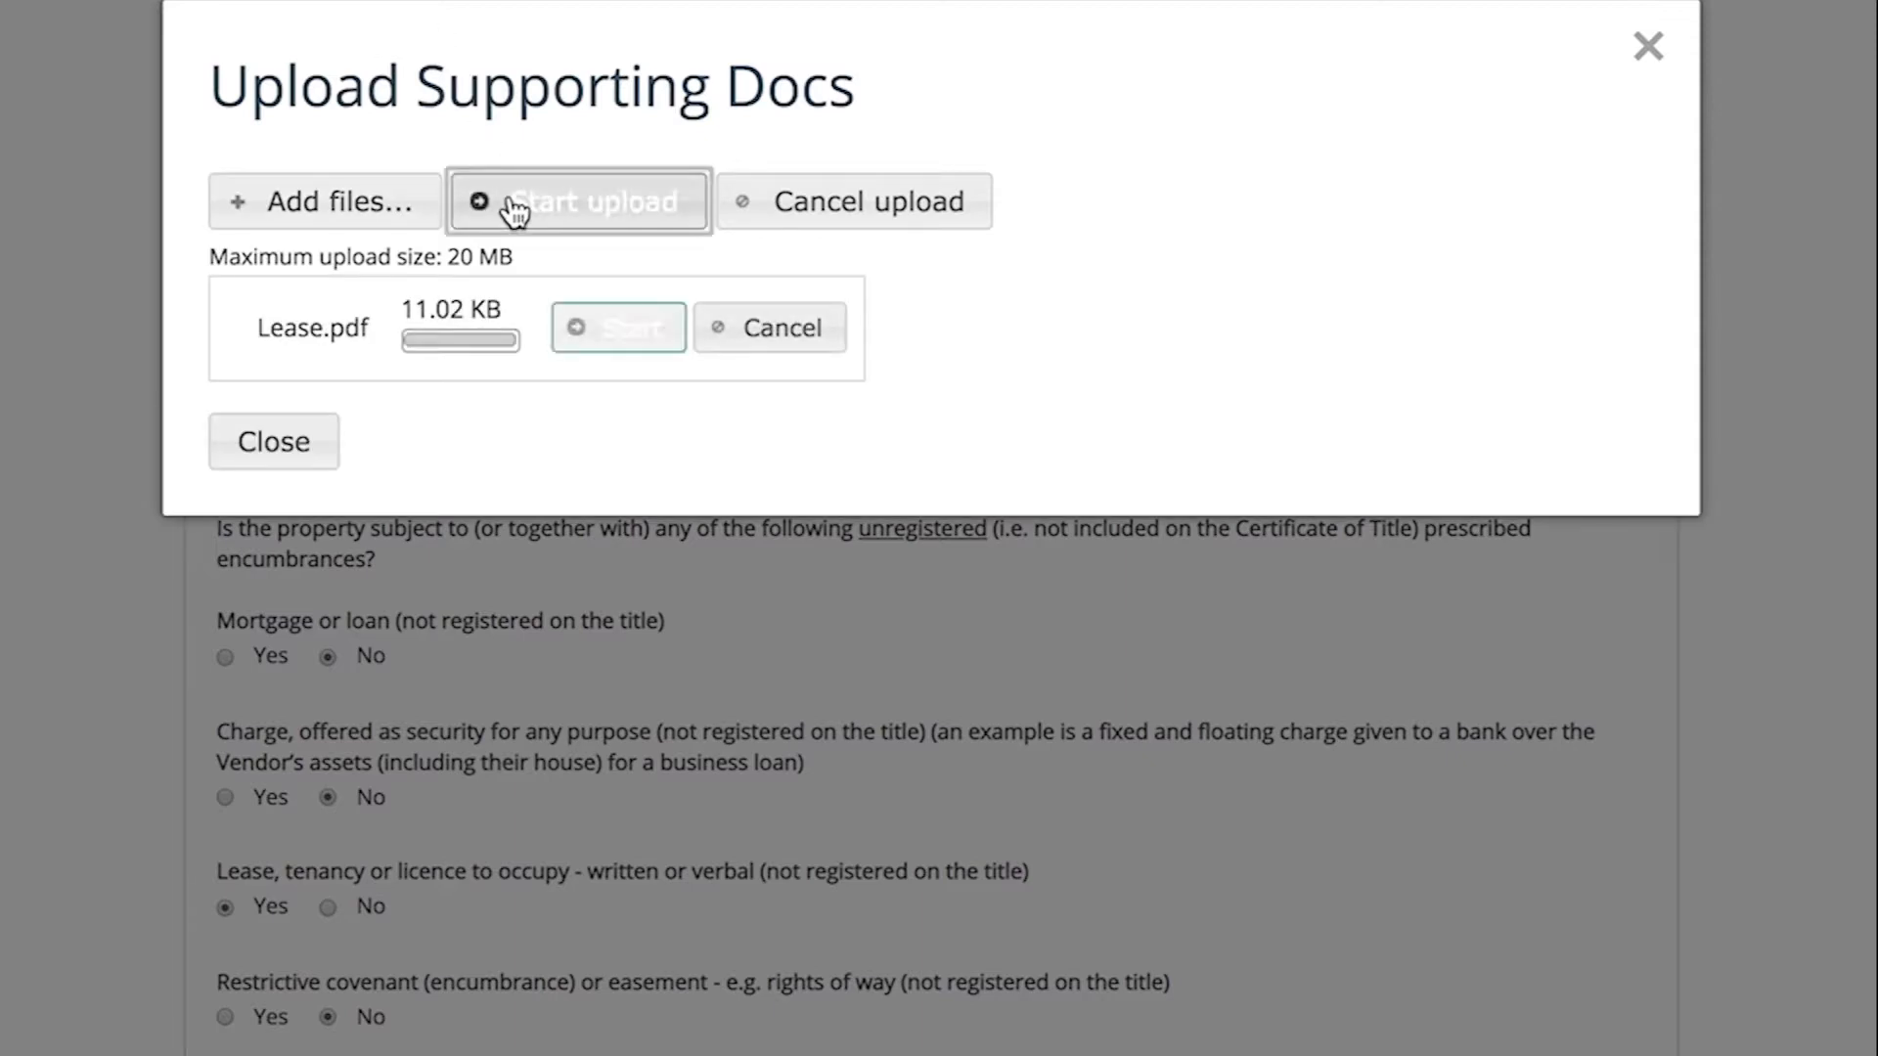
pyautogui.click(311, 415)
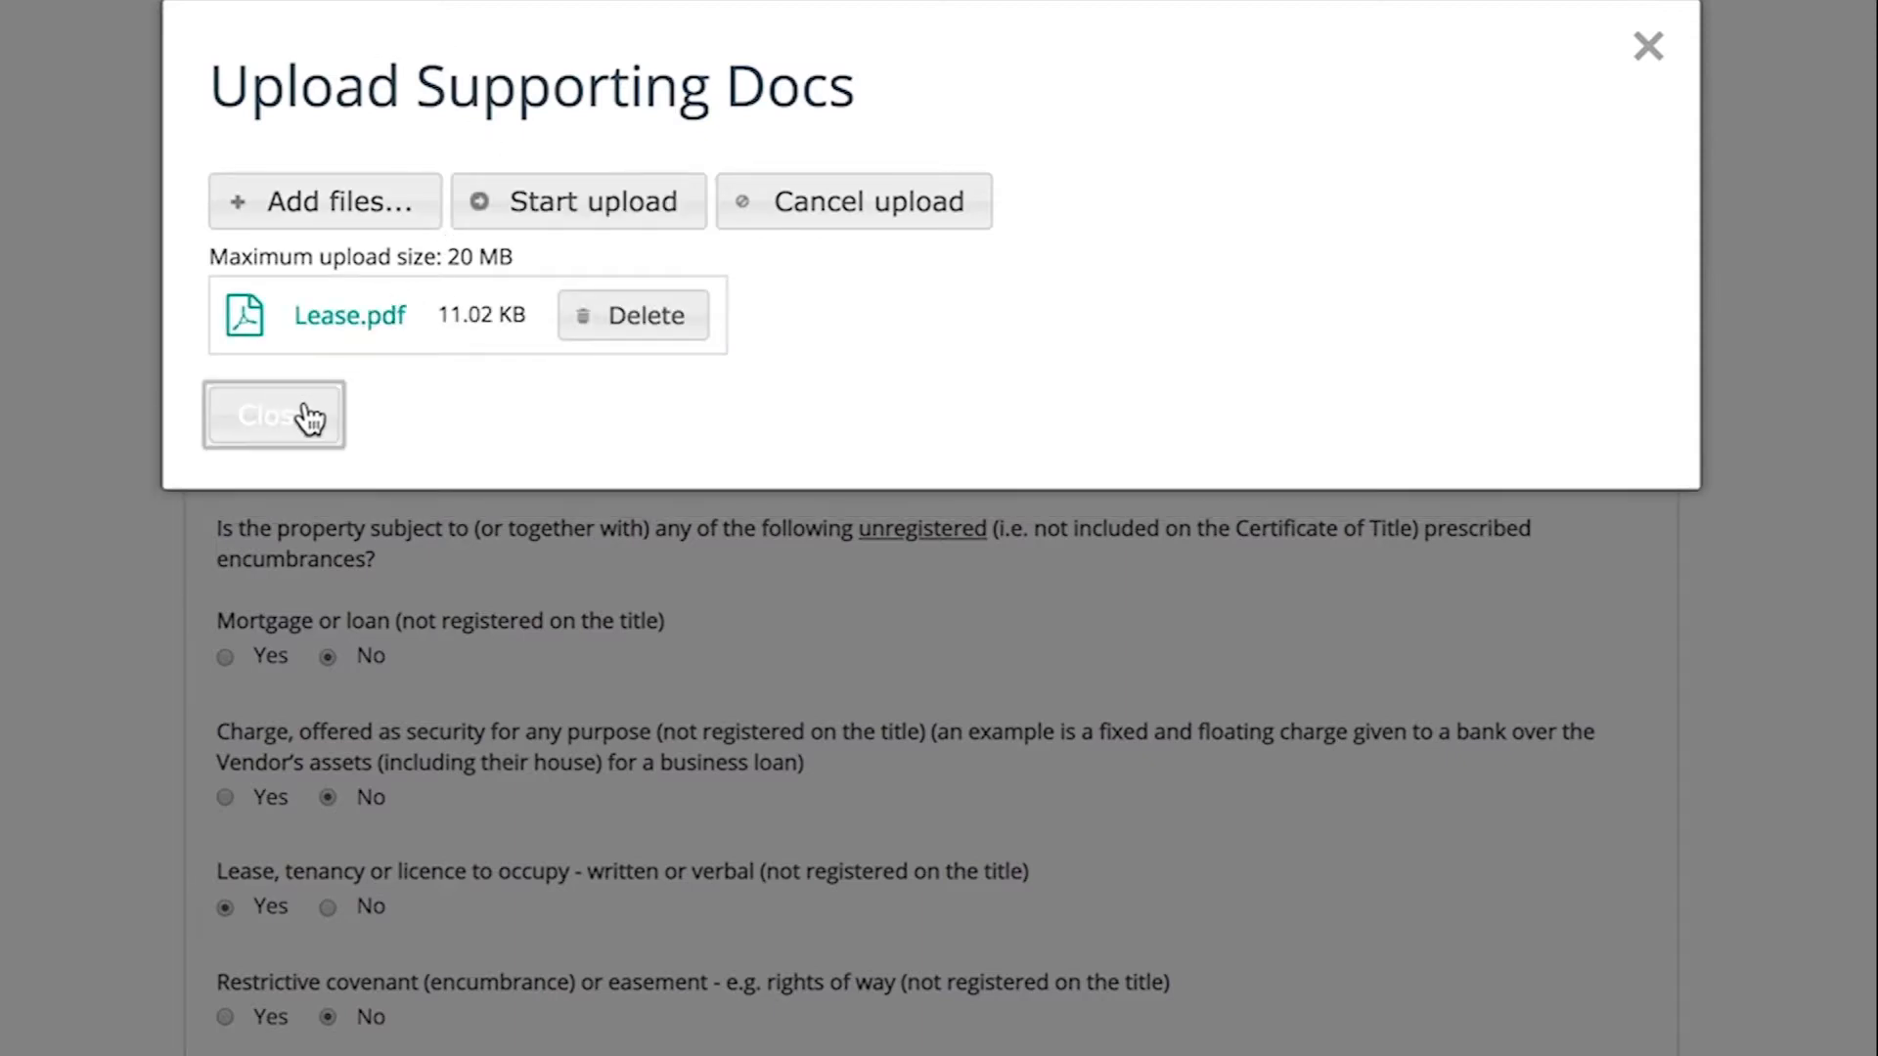
# - Answer No to the five works and fire notices, land transactions, indemnity insurance and asbestos
pyautogui.scroll(-15, 132, 692)
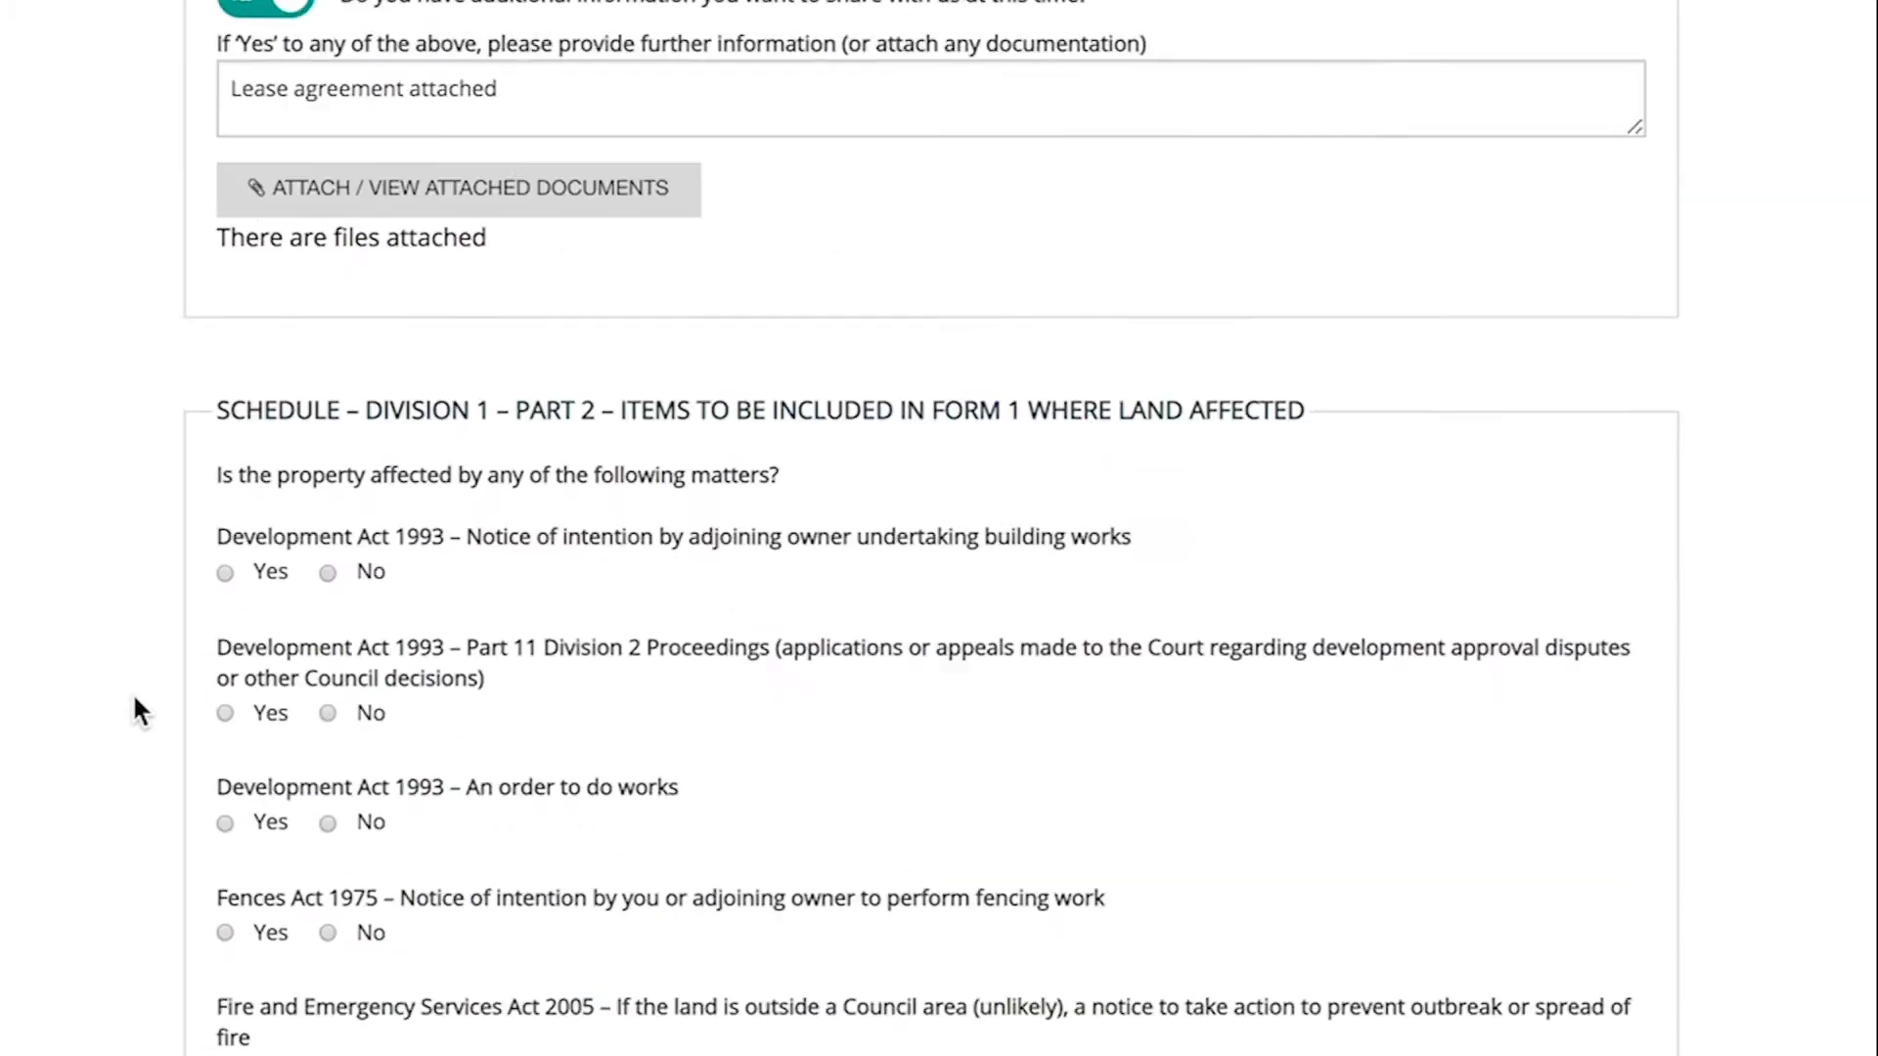
pyautogui.click(368, 510)
pyautogui.click(368, 653)
pyautogui.click(367, 763)
pyautogui.click(368, 869)
pyautogui.click(372, 1016)
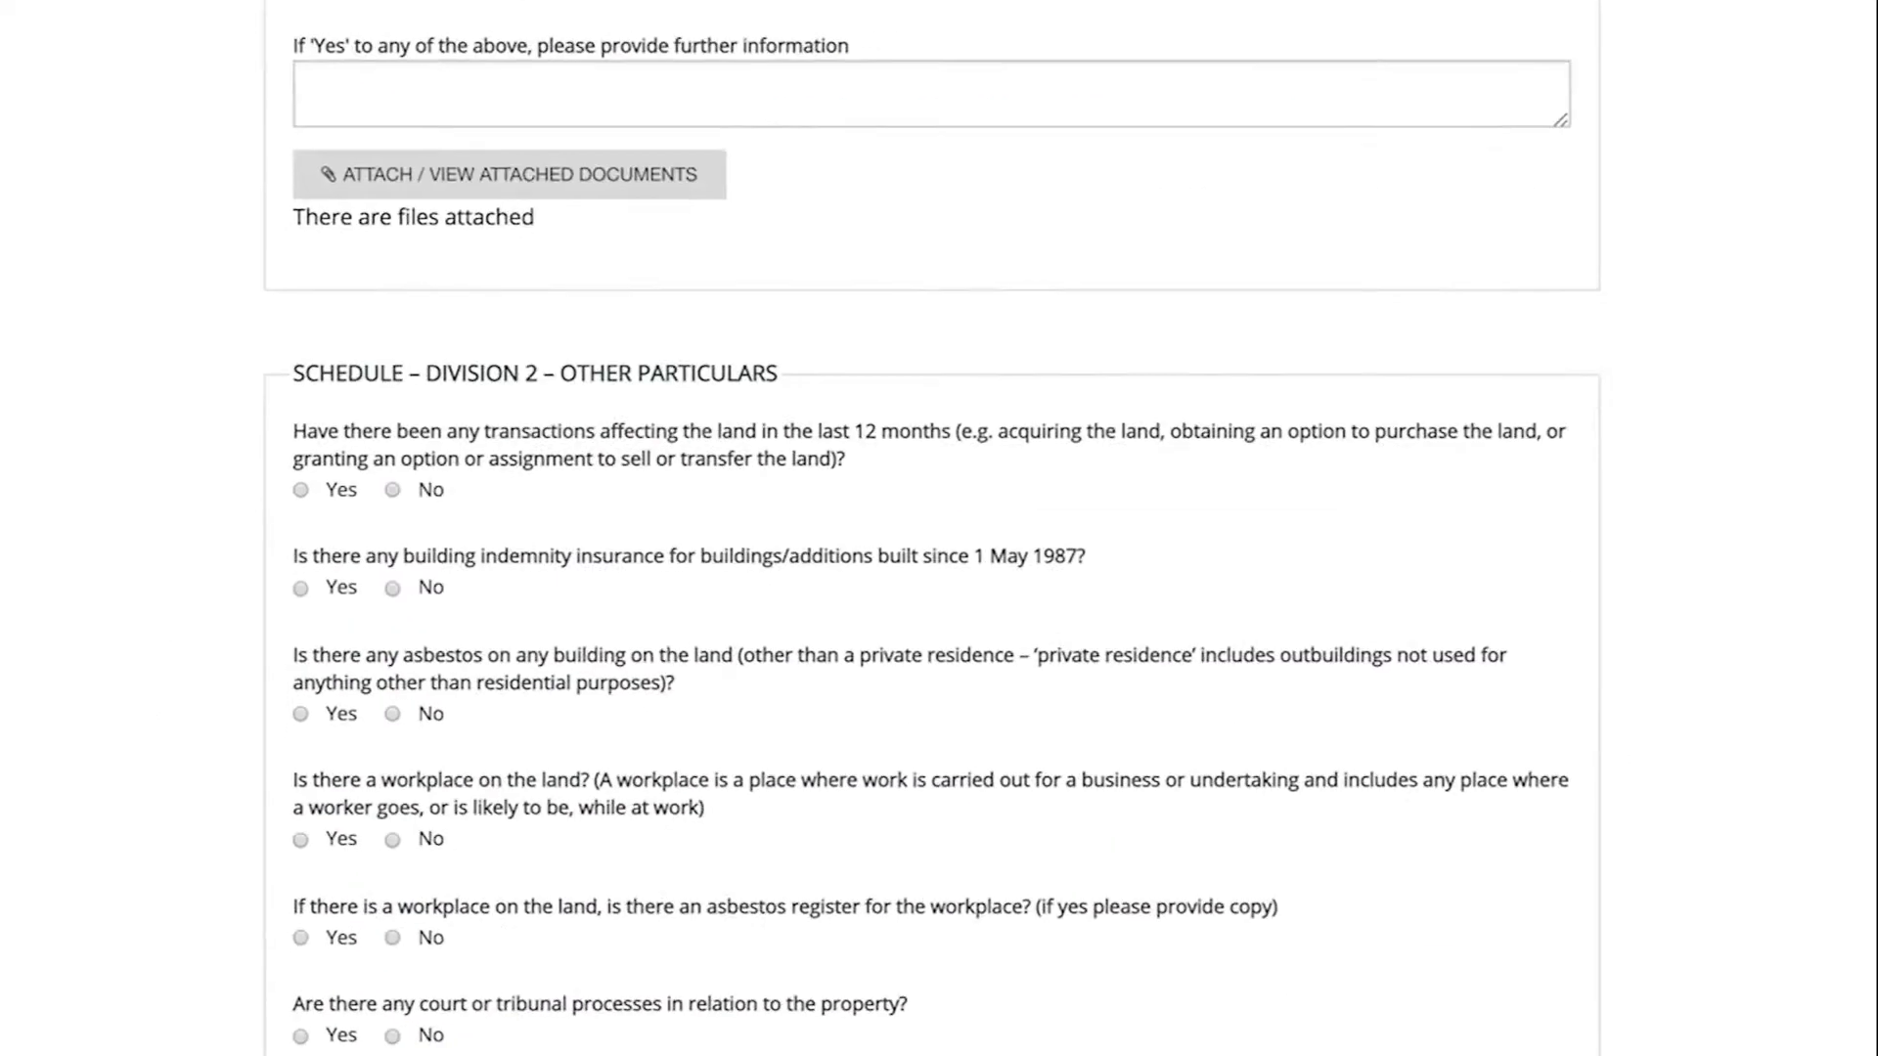
pyautogui.click(428, 494)
pyautogui.click(431, 592)
pyautogui.click(434, 715)
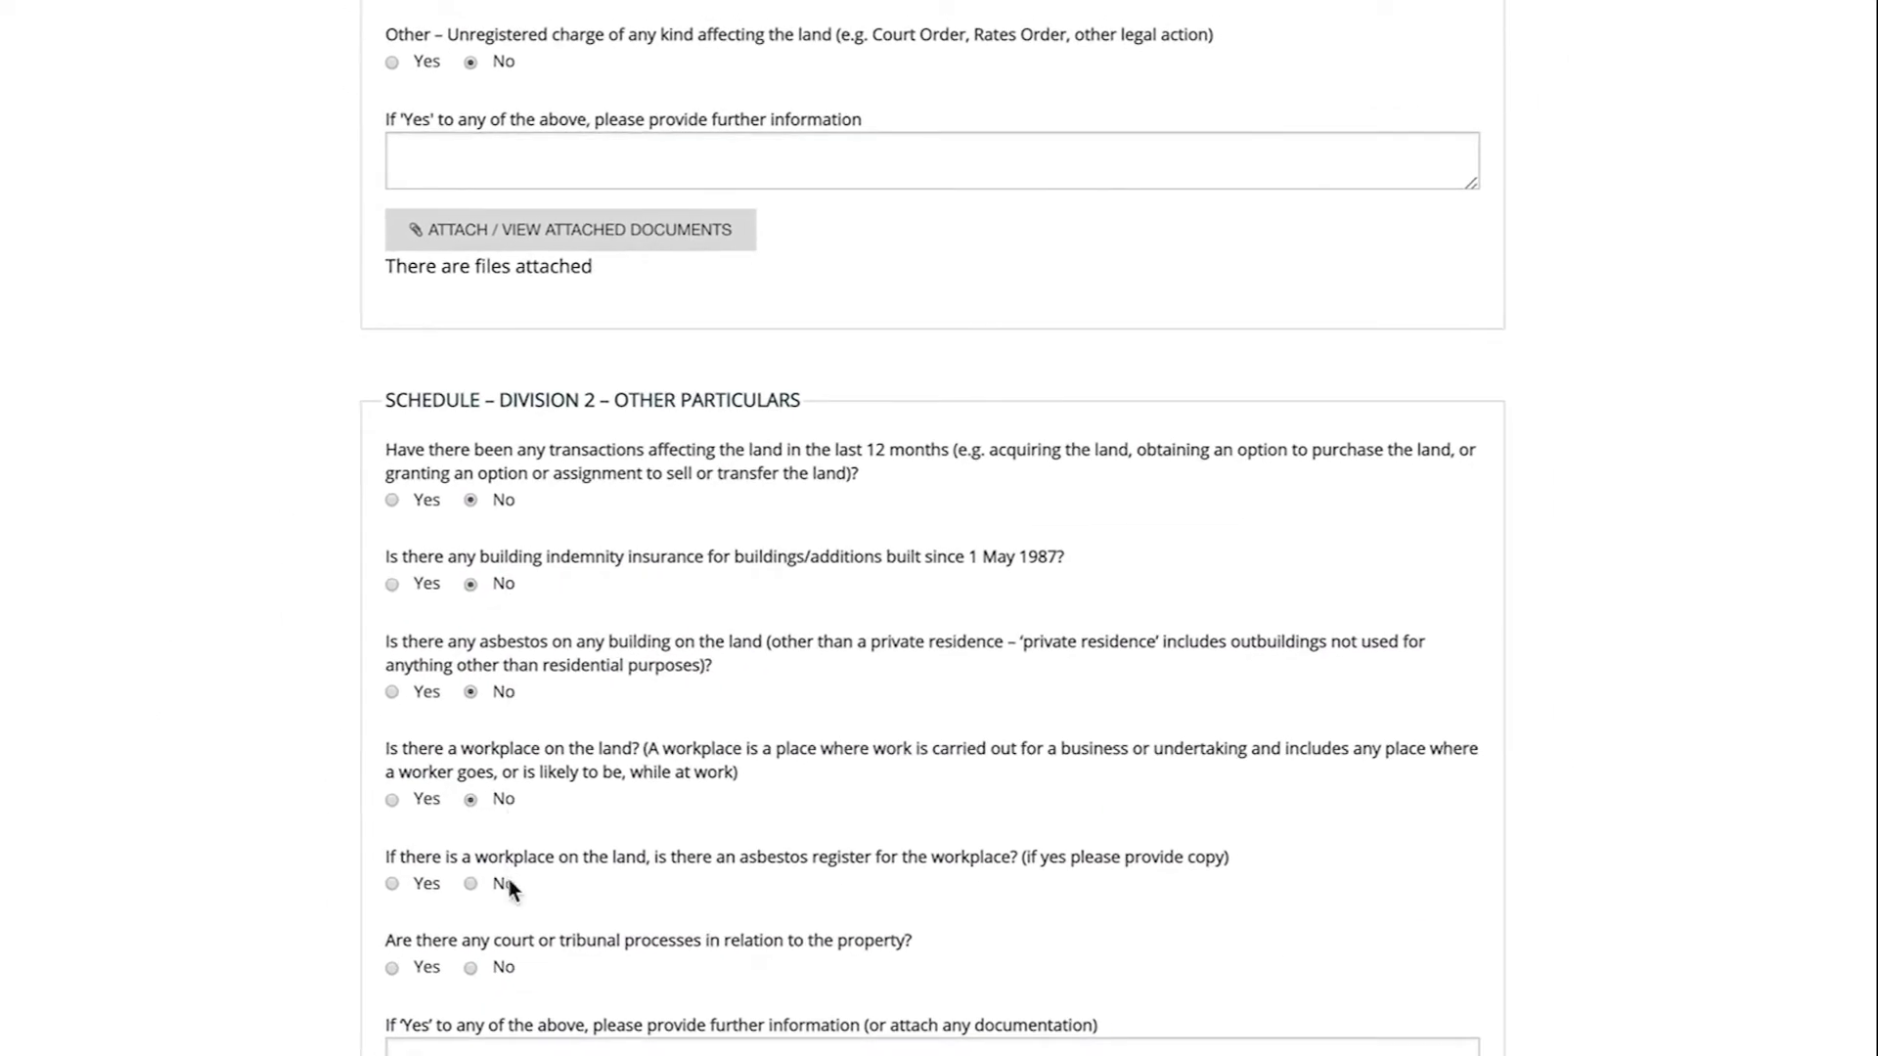
# - Toggle the strata section on and back to not applicable
pyautogui.scroll(-10, 314, 1031)
pyautogui.click(411, 368)
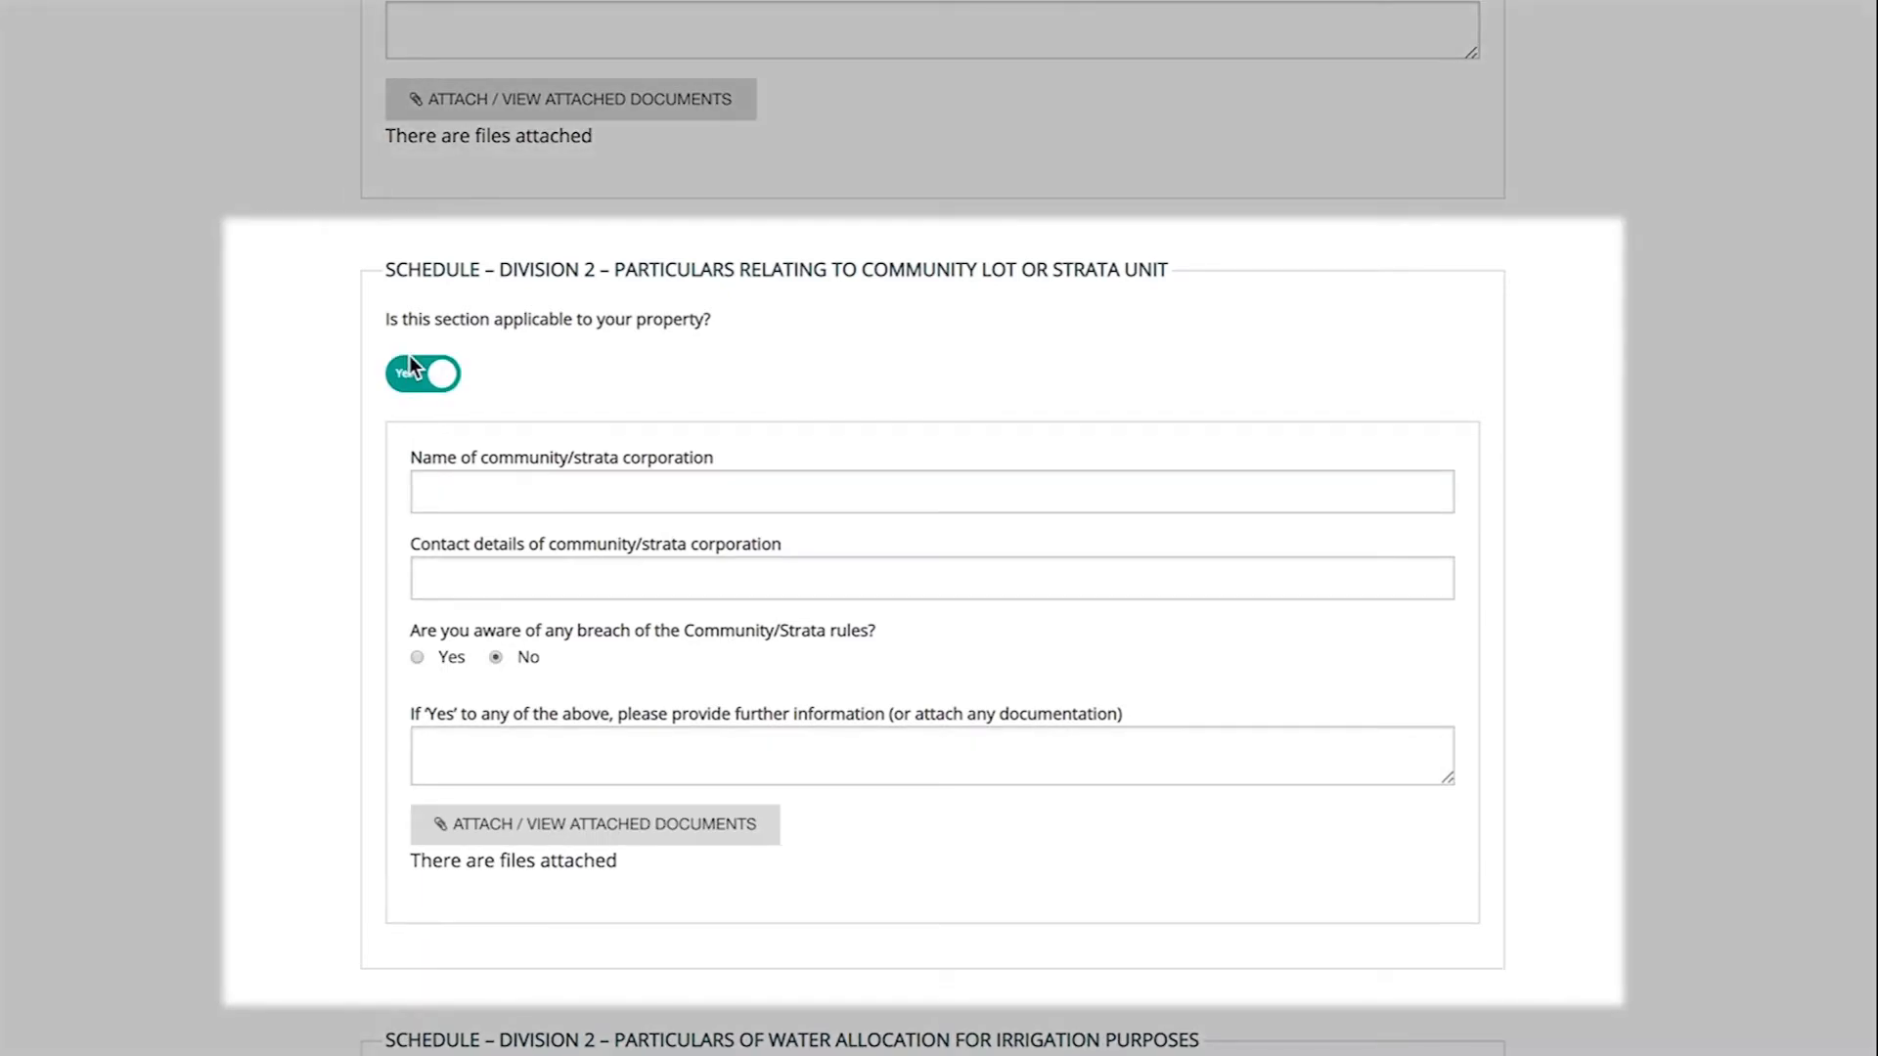
pyautogui.click(411, 362)
pyautogui.scroll(-8, 411, 360)
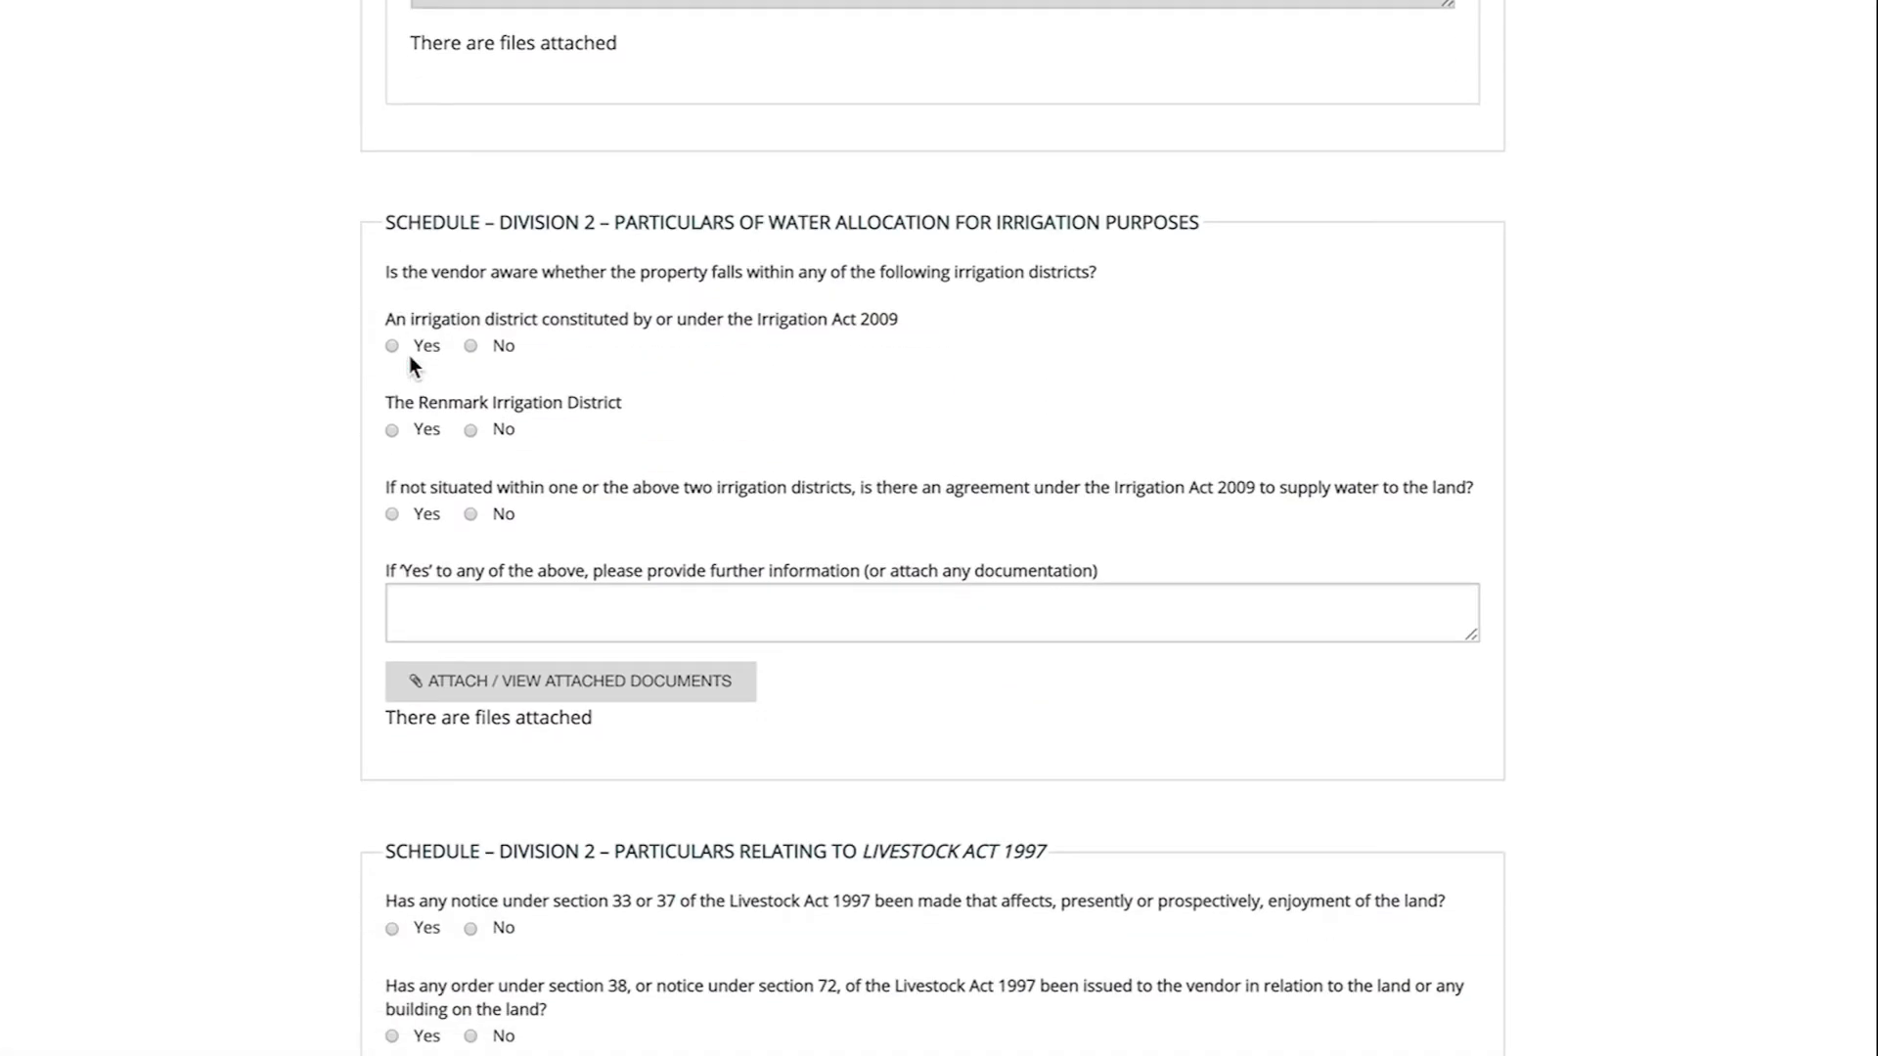
# - Answer No to the three irrigation and two Livestock Act questions, then open the environment protection definitions
pyautogui.click(472, 344)
pyautogui.click(502, 432)
pyautogui.click(504, 513)
pyautogui.scroll(-3, 509, 508)
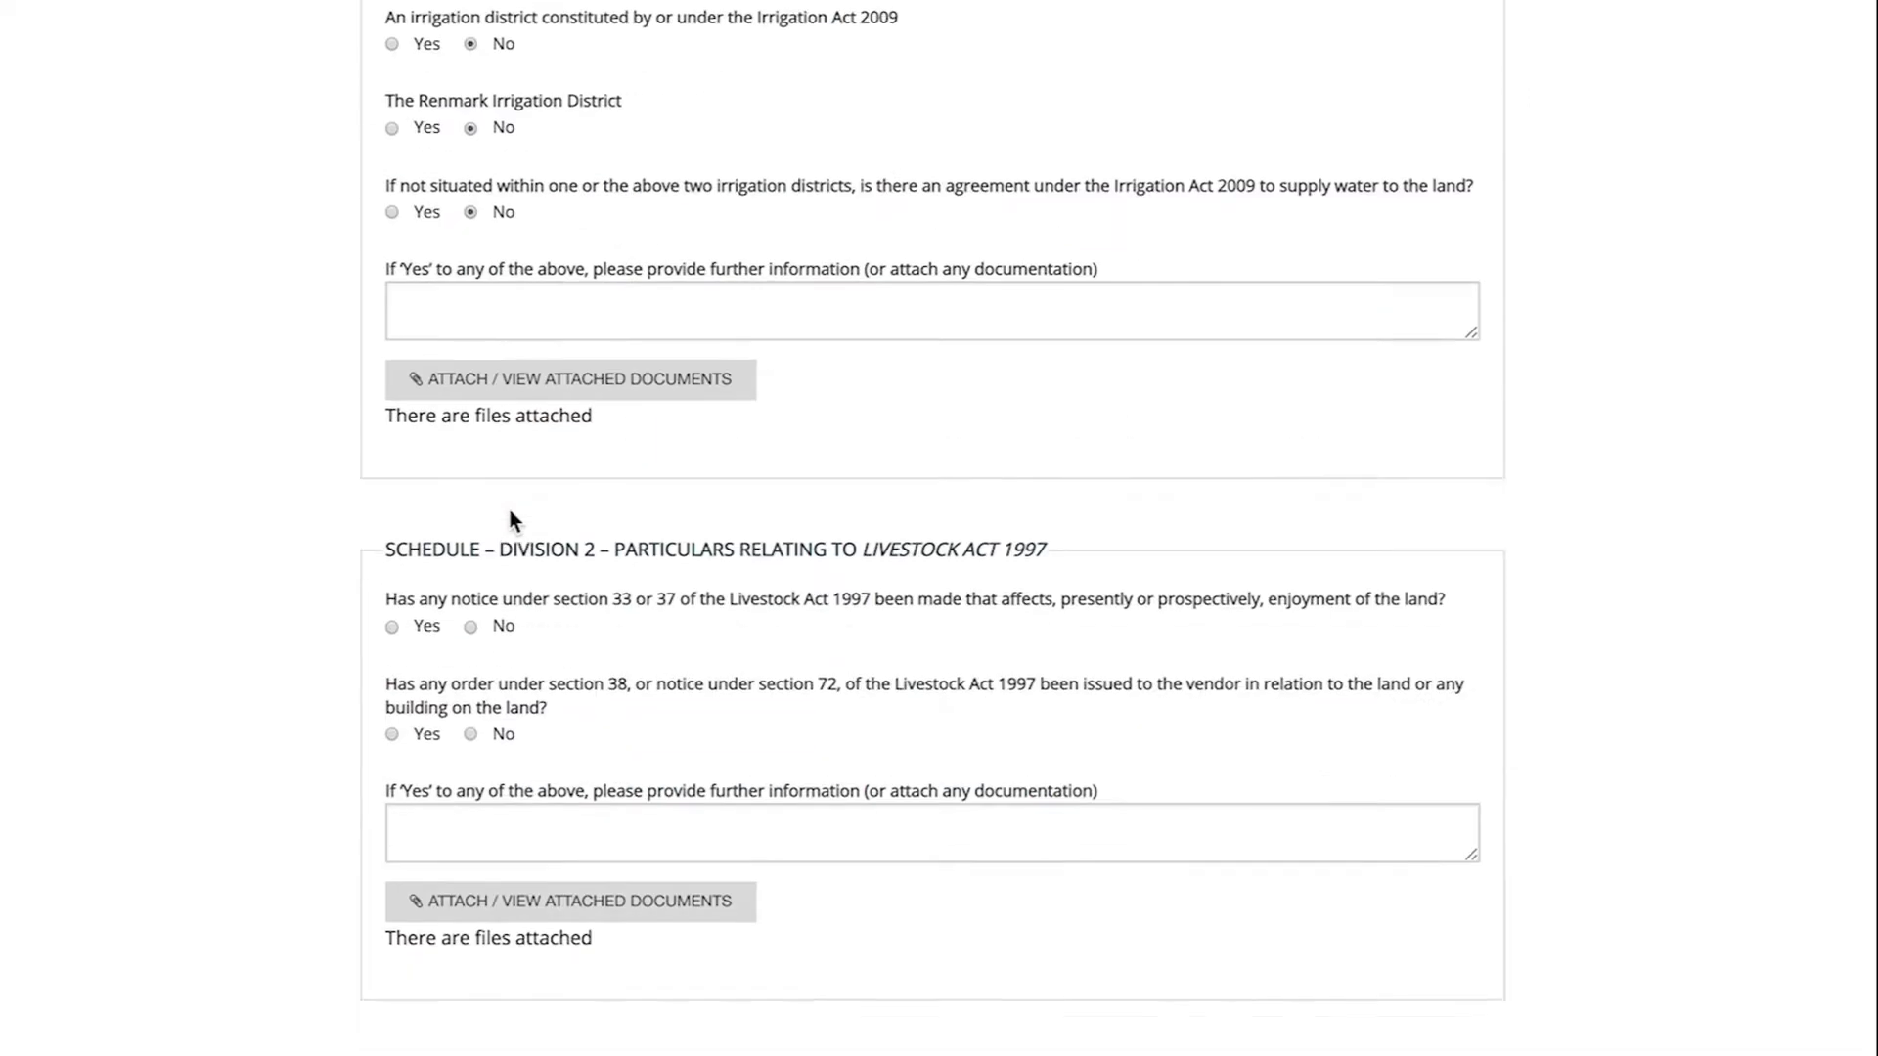
pyautogui.click(503, 664)
pyautogui.scroll(-2, 508, 659)
pyautogui.click(508, 617)
pyautogui.scroll(-6, 507, 619)
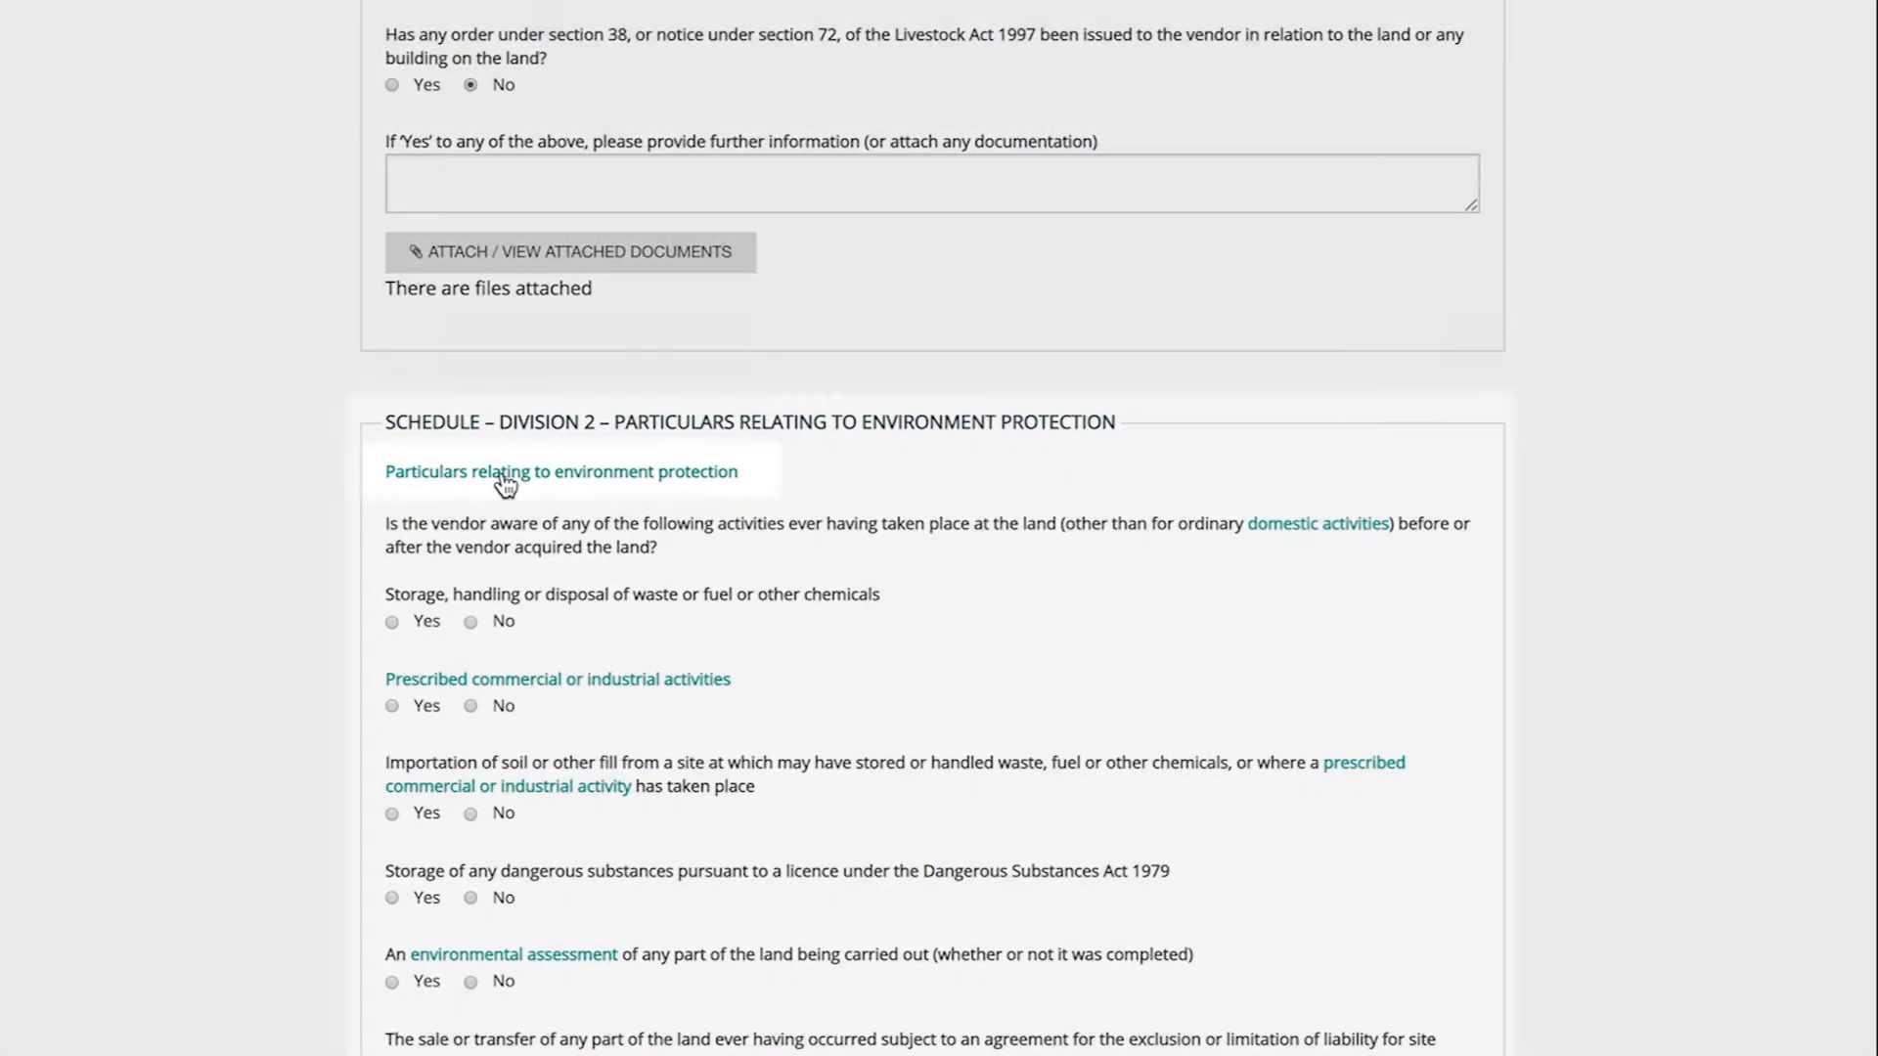
pyautogui.click(505, 473)
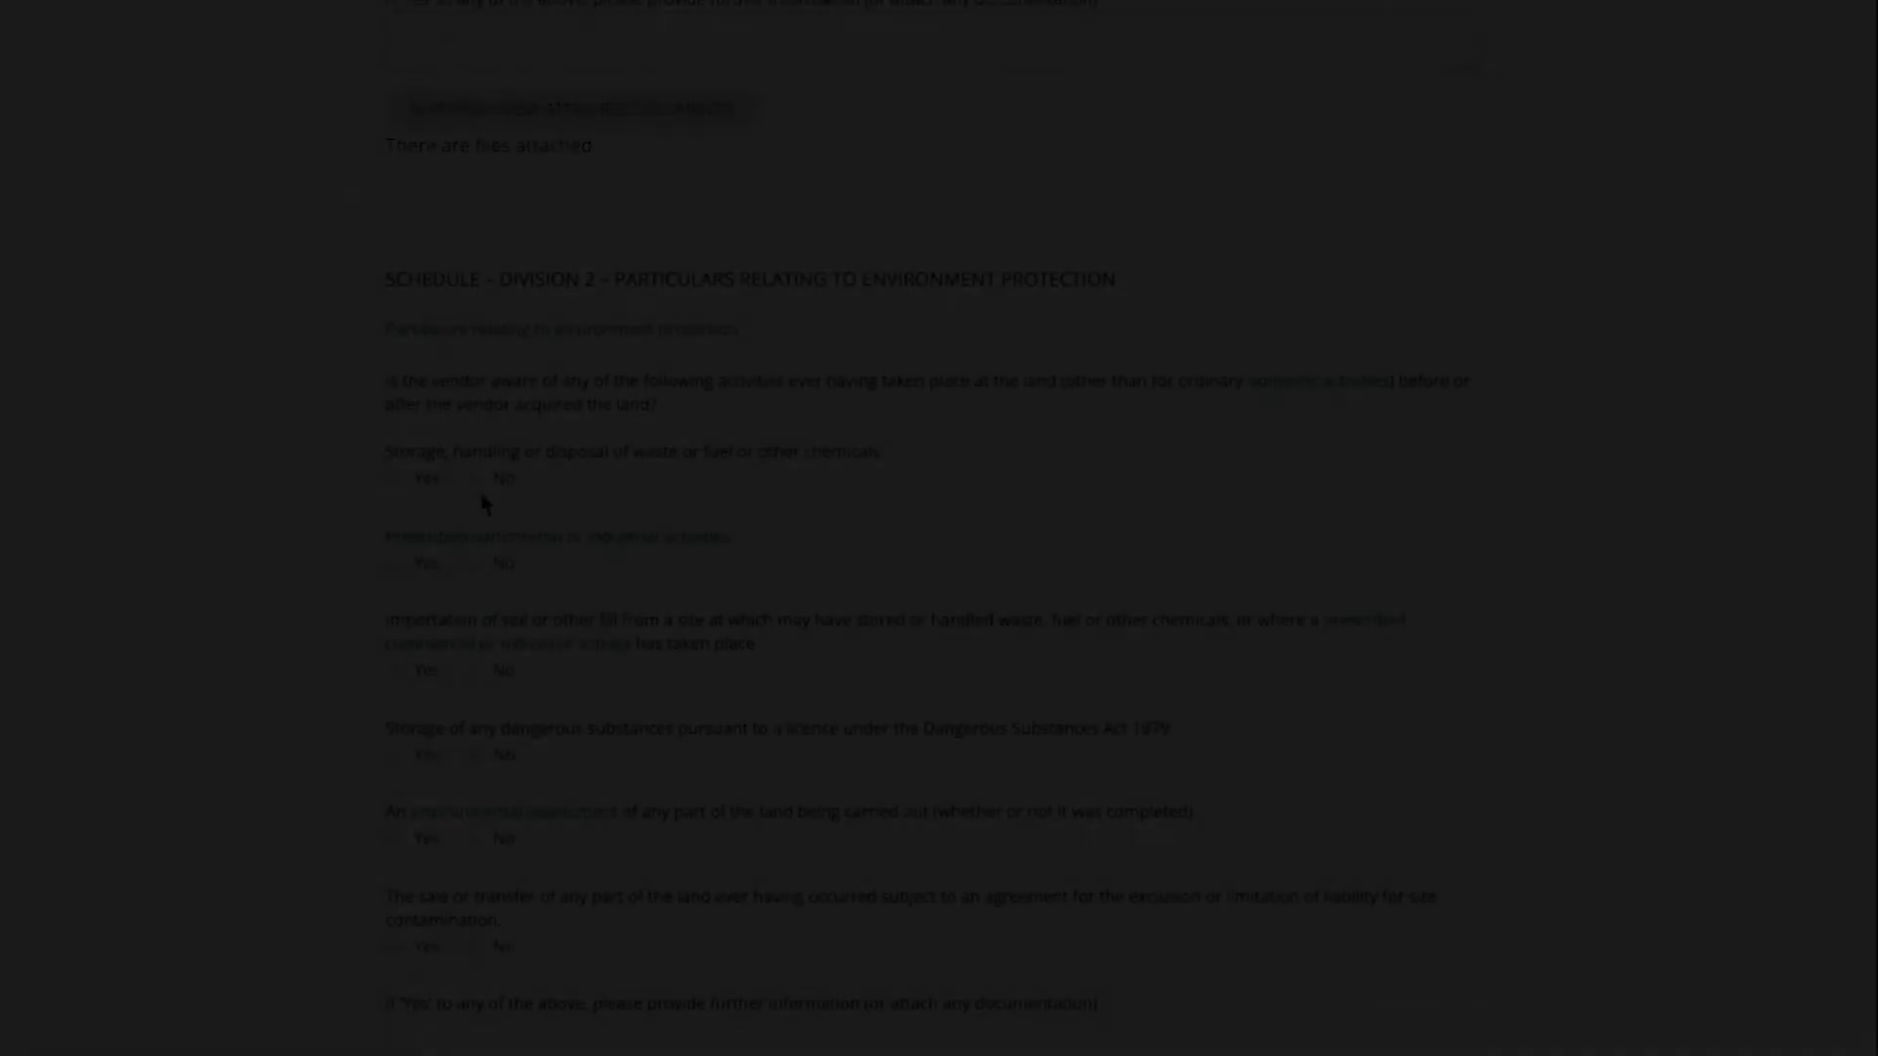
# - Enter the vendor's full name as the declaration name and submit the questionnaire
pyautogui.scroll(-10, 501, 943)
pyautogui.click(506, 884)
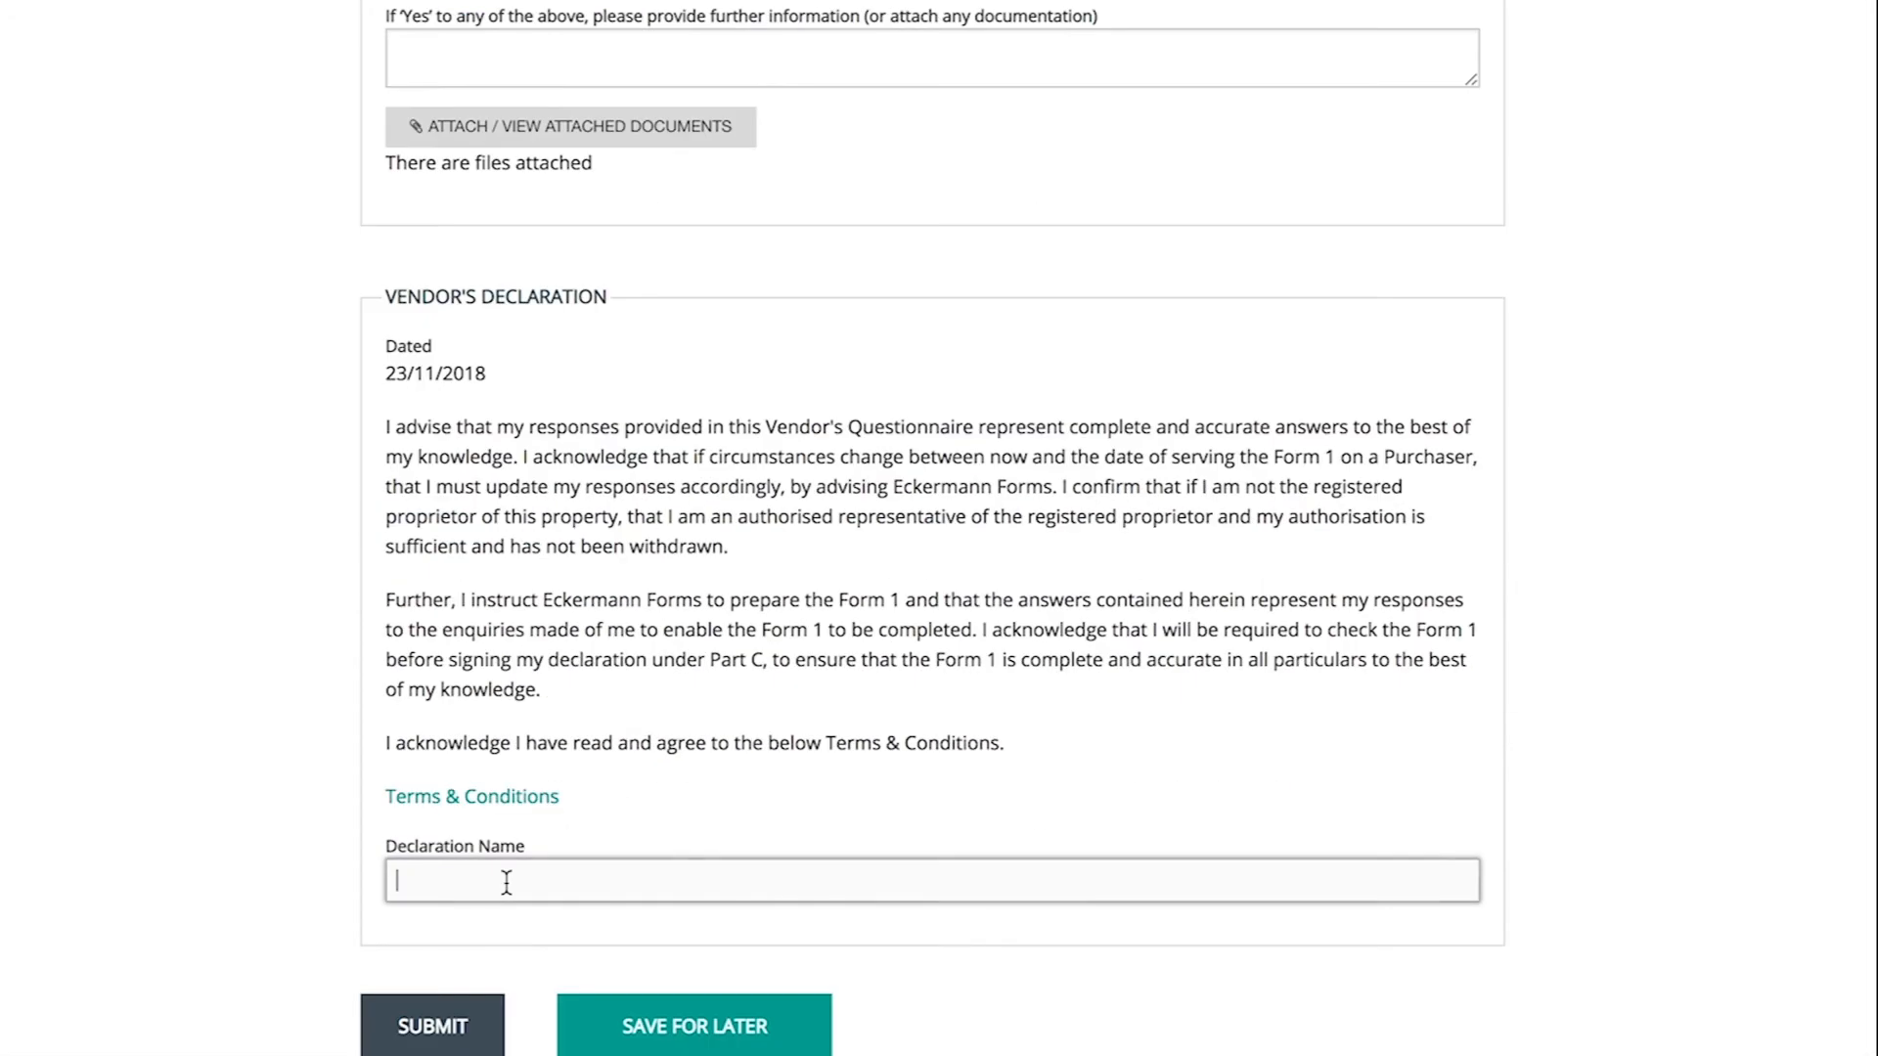
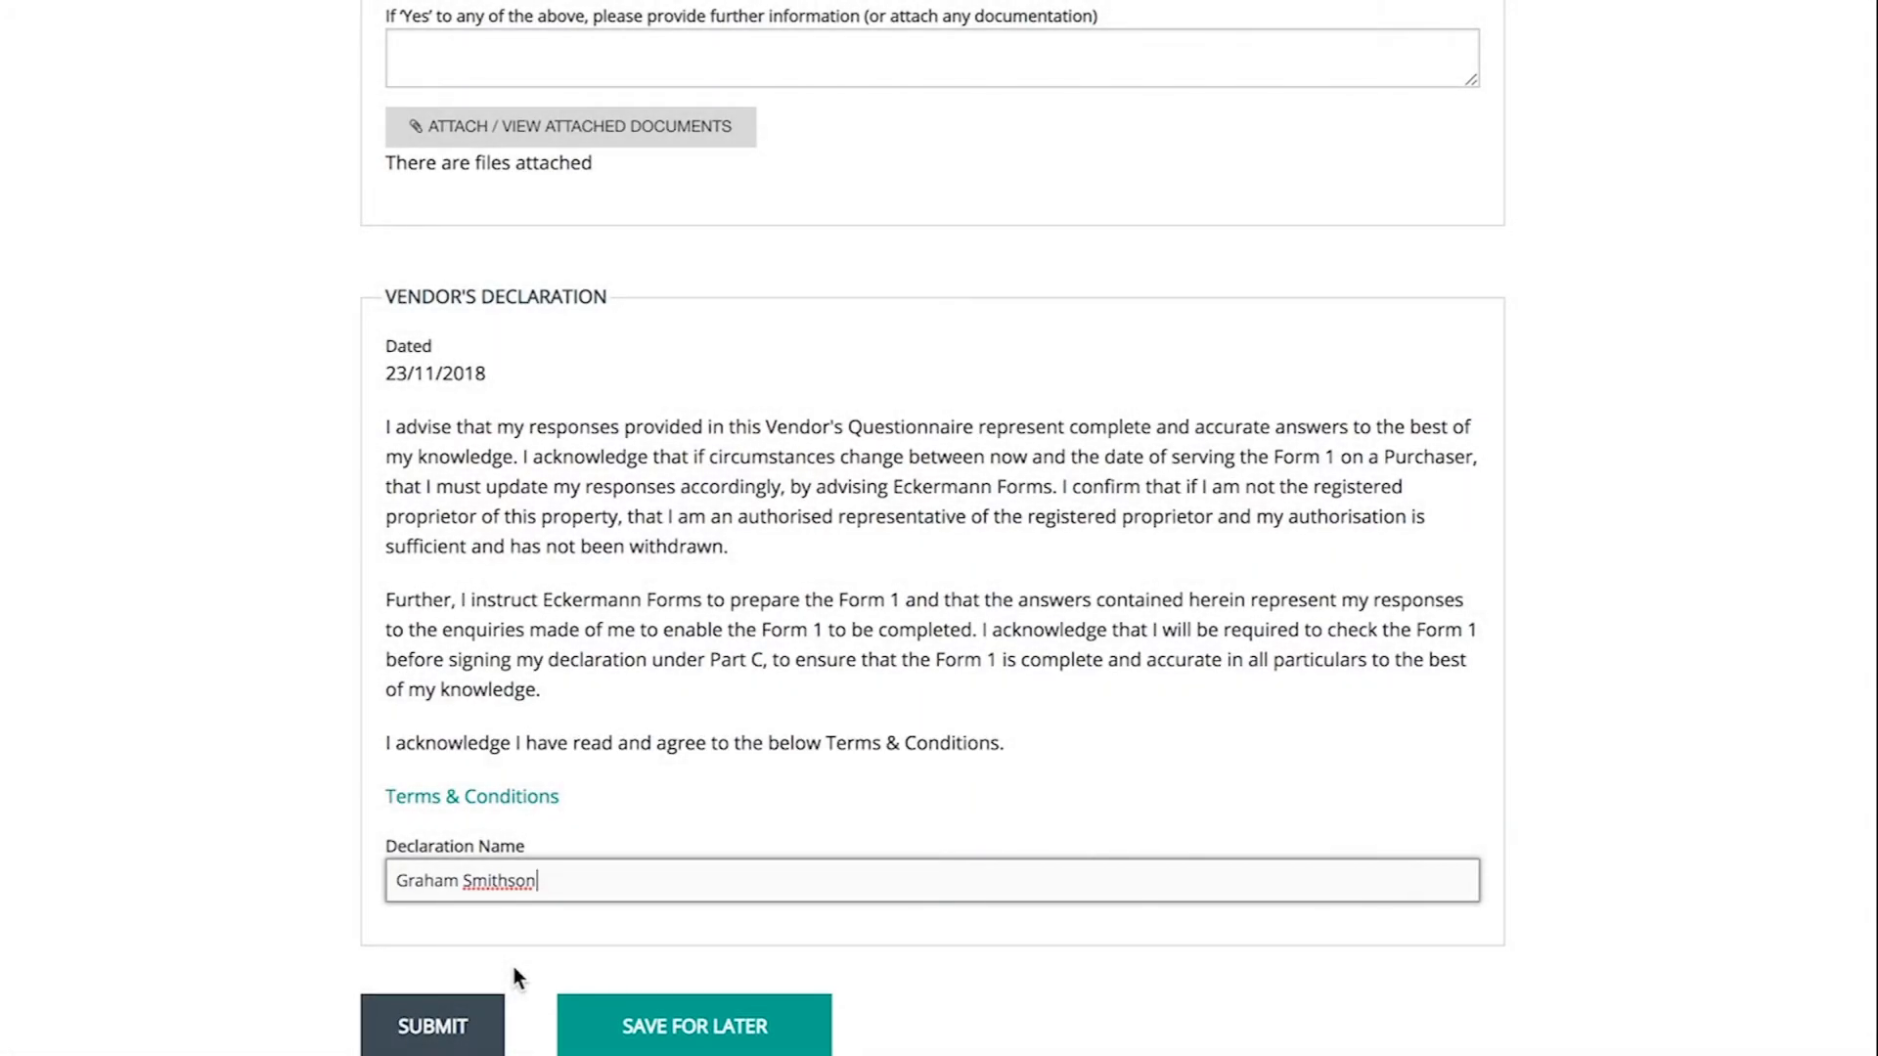
pyautogui.click(481, 1016)
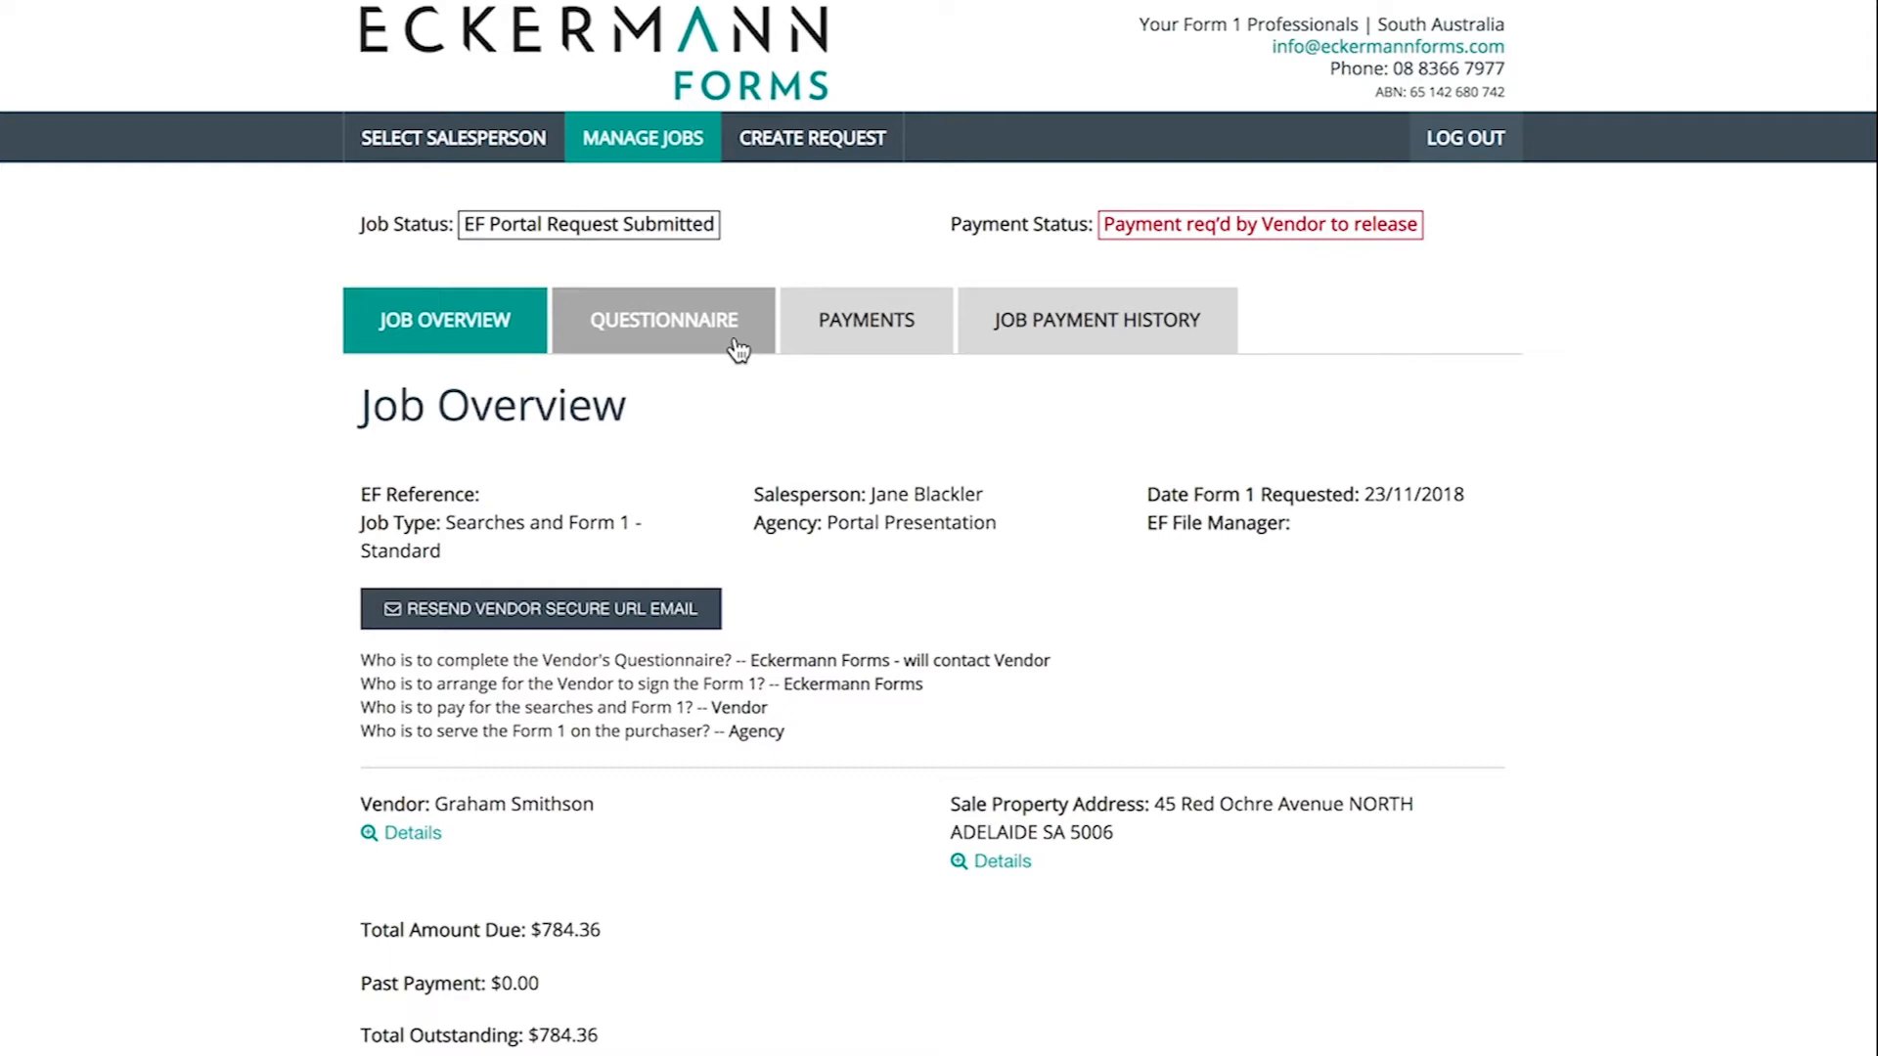
# - Confirm the questionnaire shows submitted, then review the Payment page's $784.36 outstanding total
pyautogui.click(738, 351)
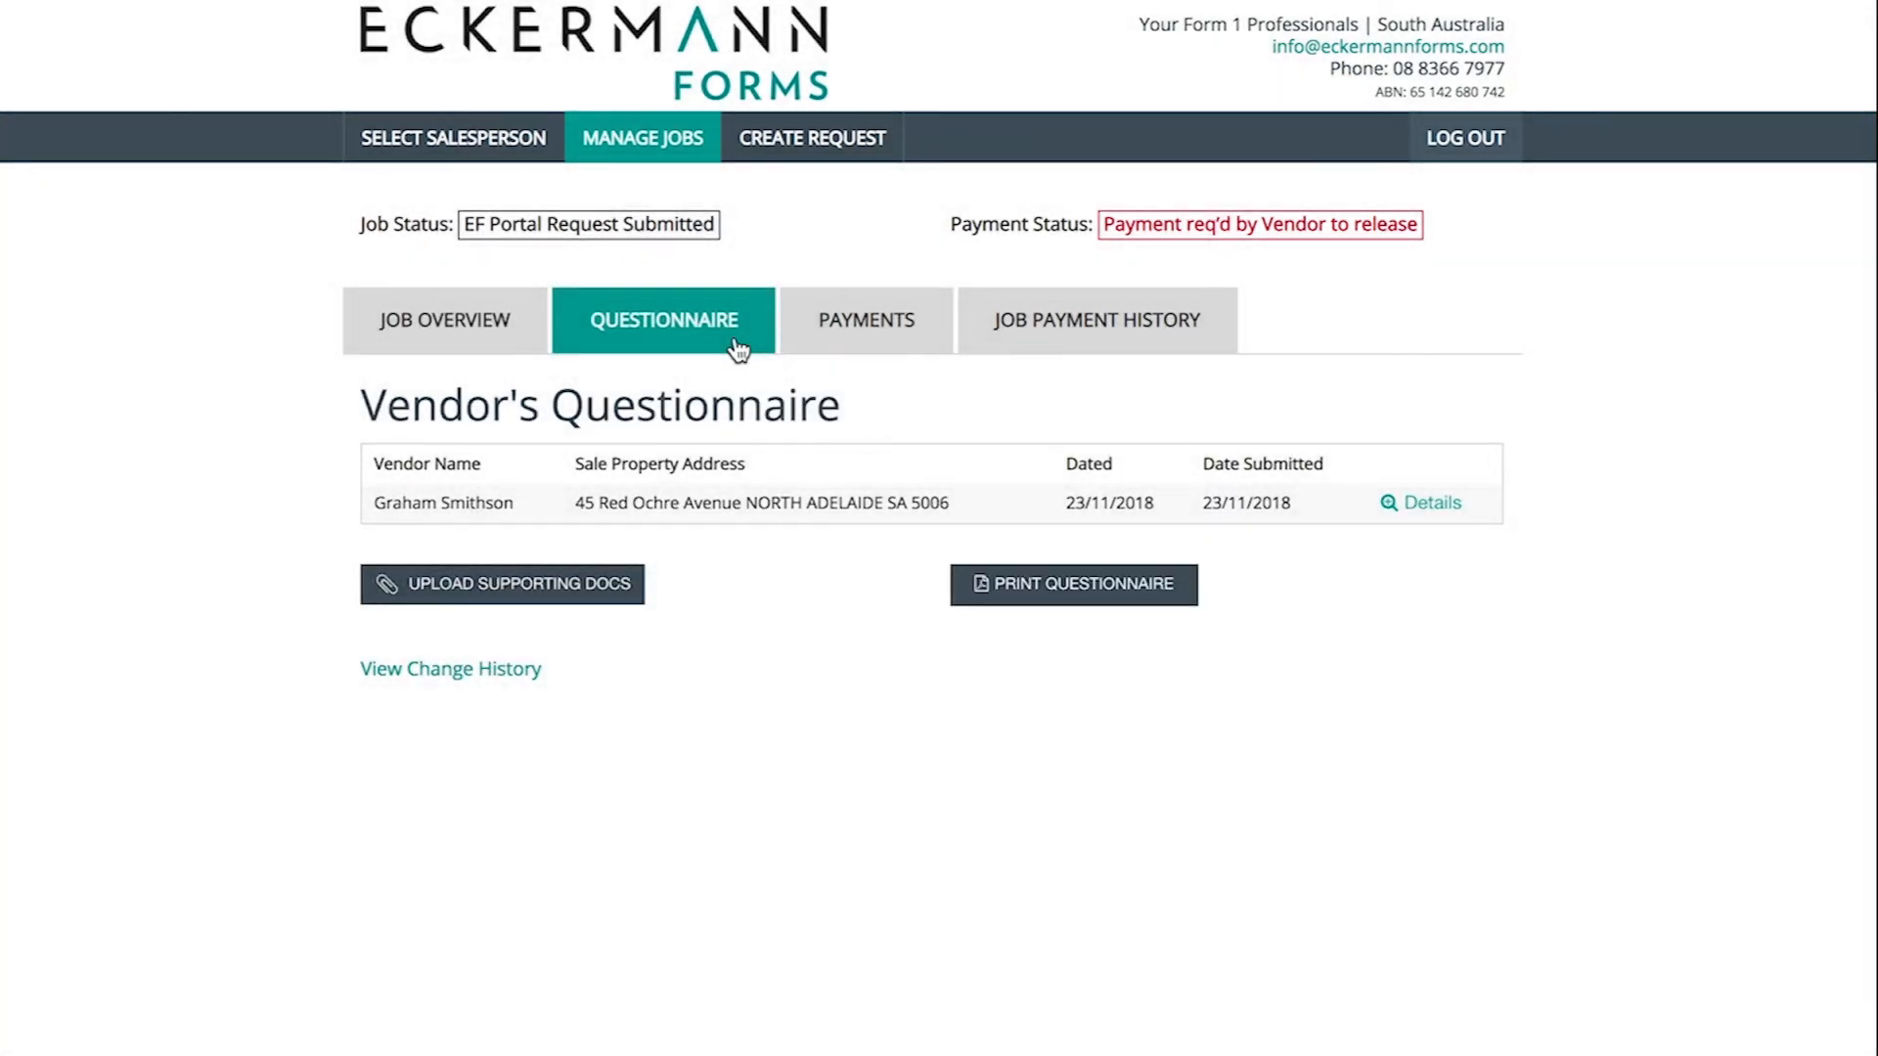
pyautogui.click(815, 348)
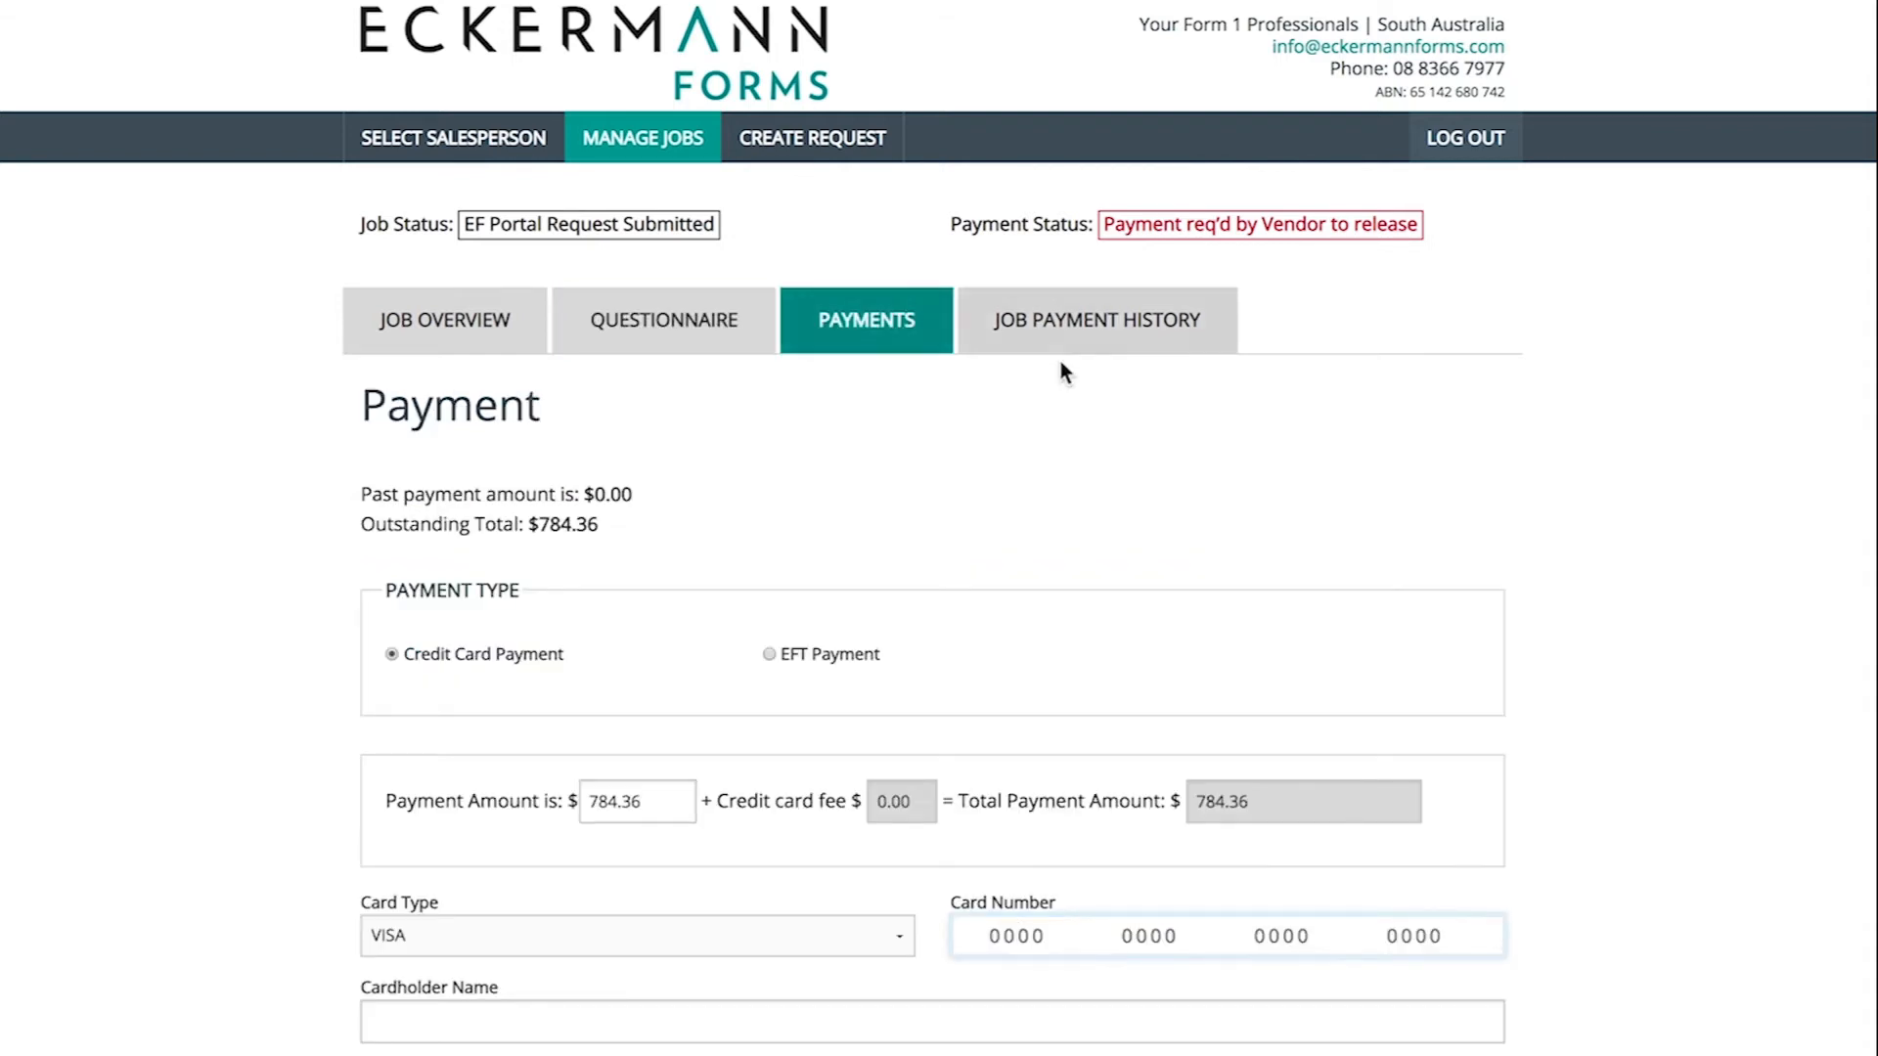
pyautogui.scroll(-1, 1597, 455)
pyautogui.scroll(-2, 1597, 422)
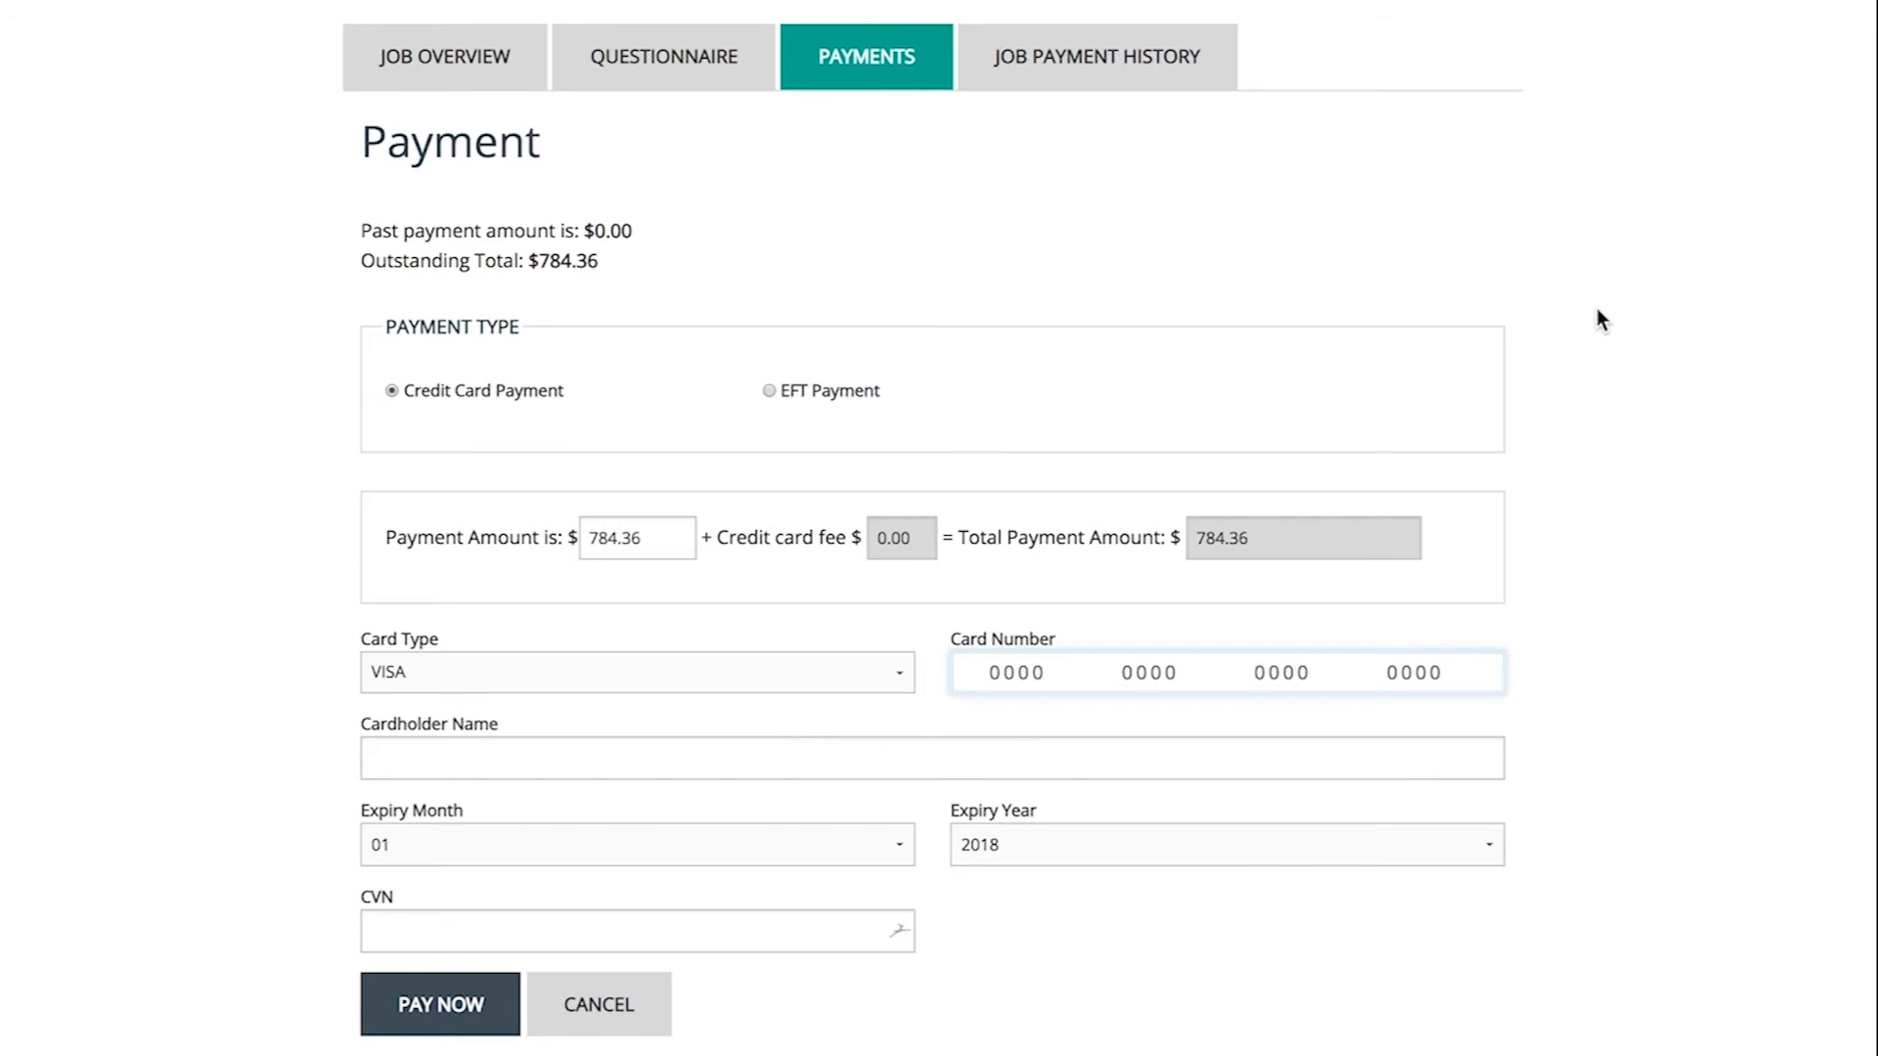
pyautogui.scroll(2, 1203, 318)
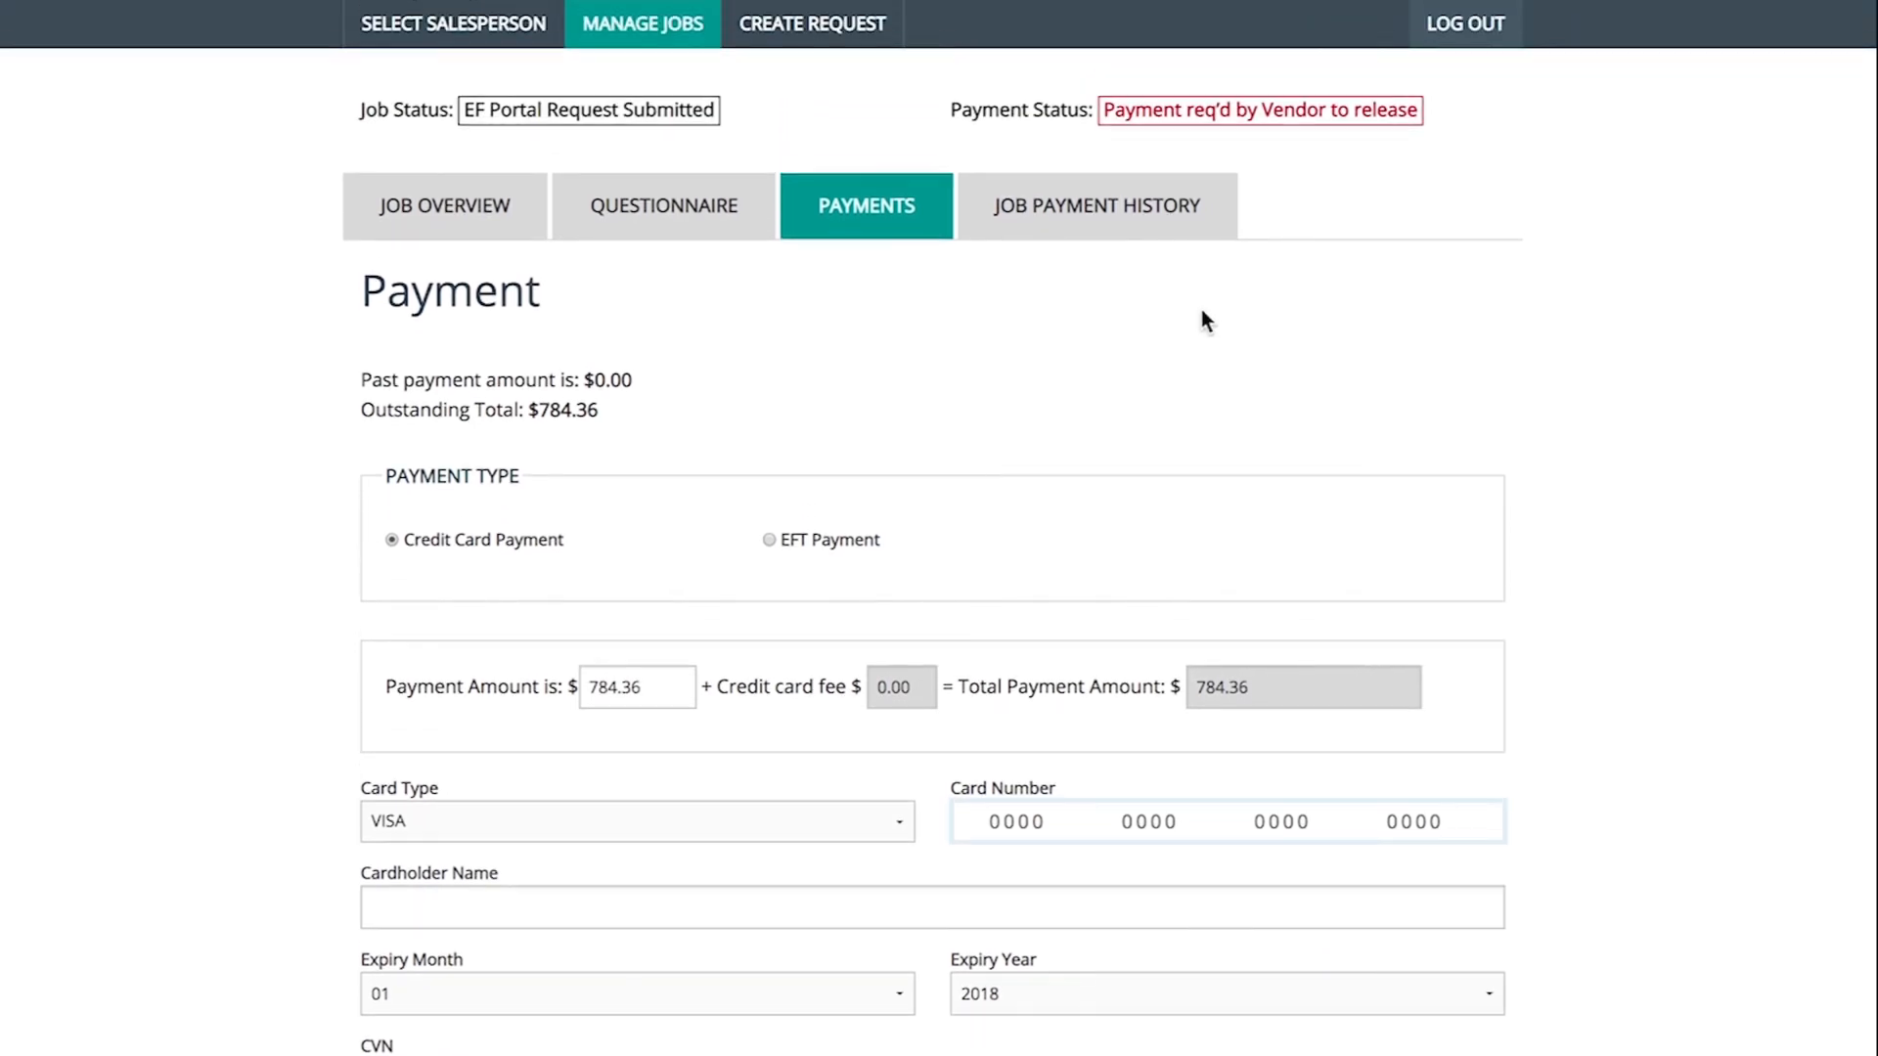
# - Show the job's payment history: Residential Standard Search, 23/11/2018, $784.36 with $0.00 paid
pyautogui.click(1146, 212)
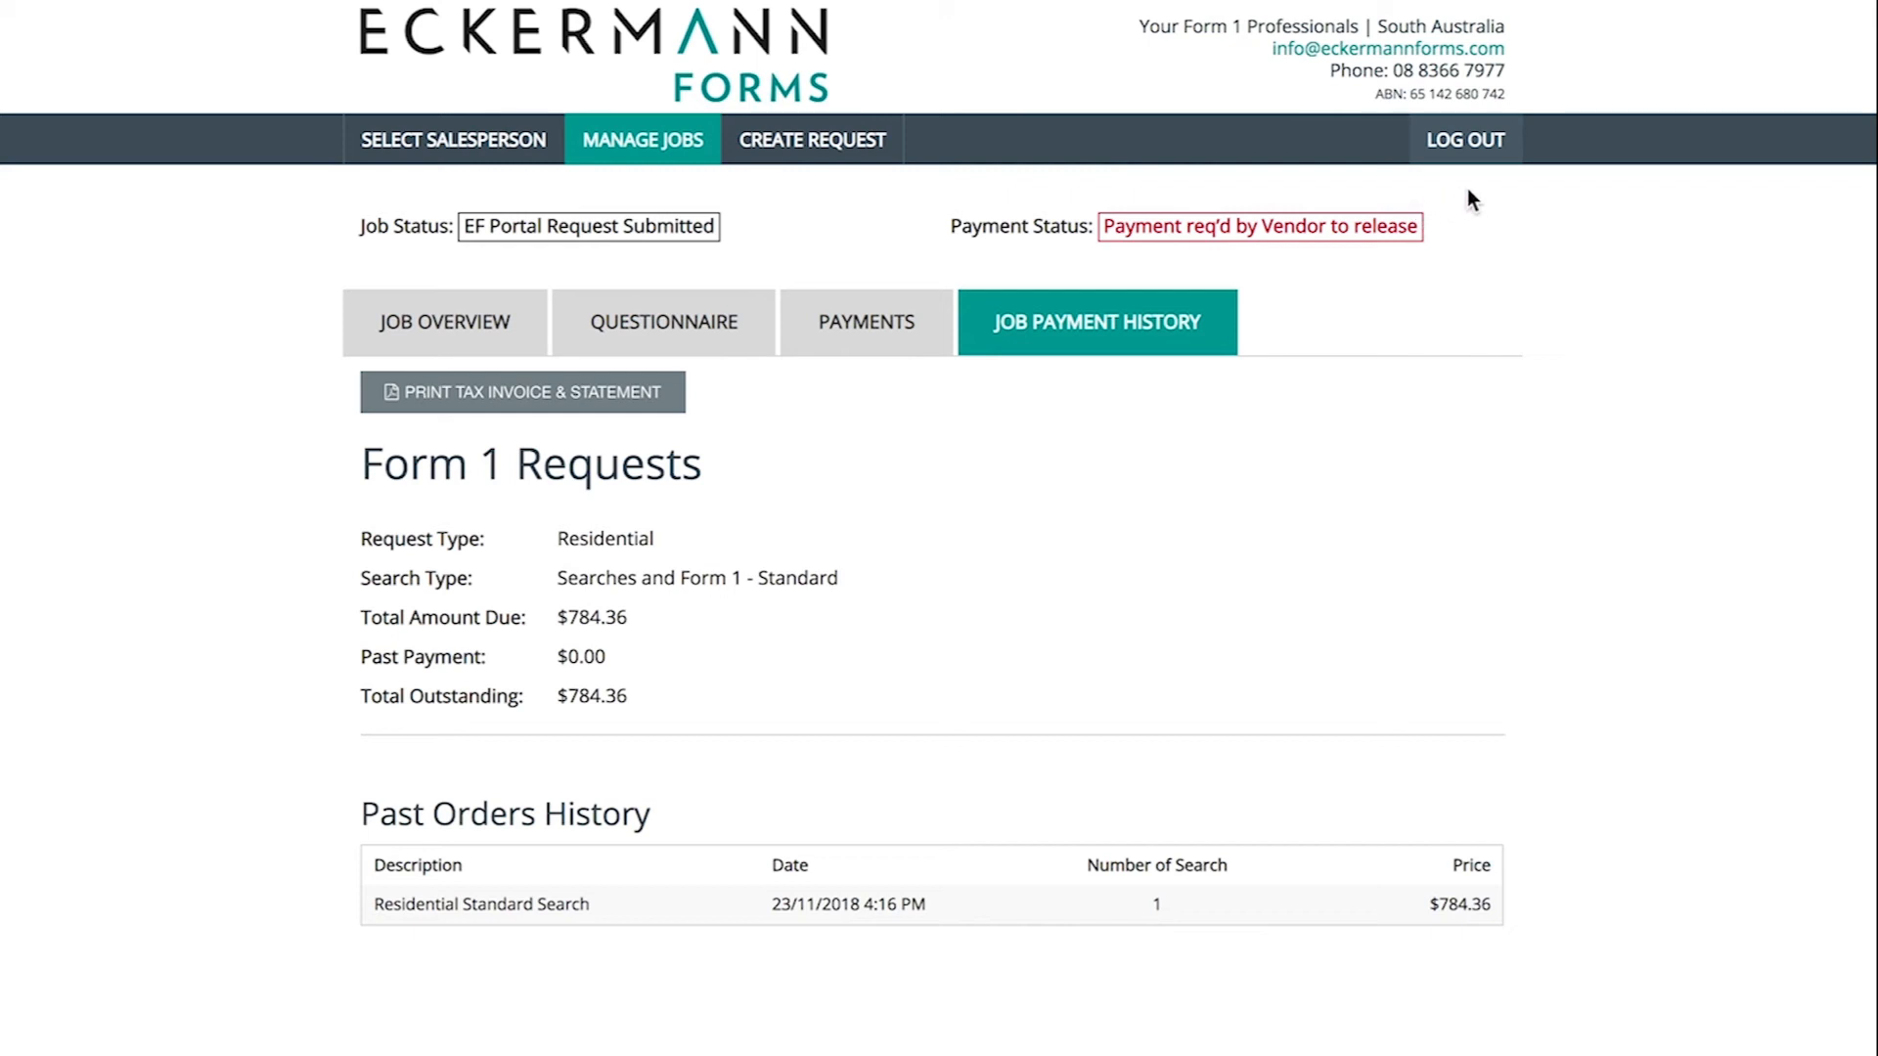